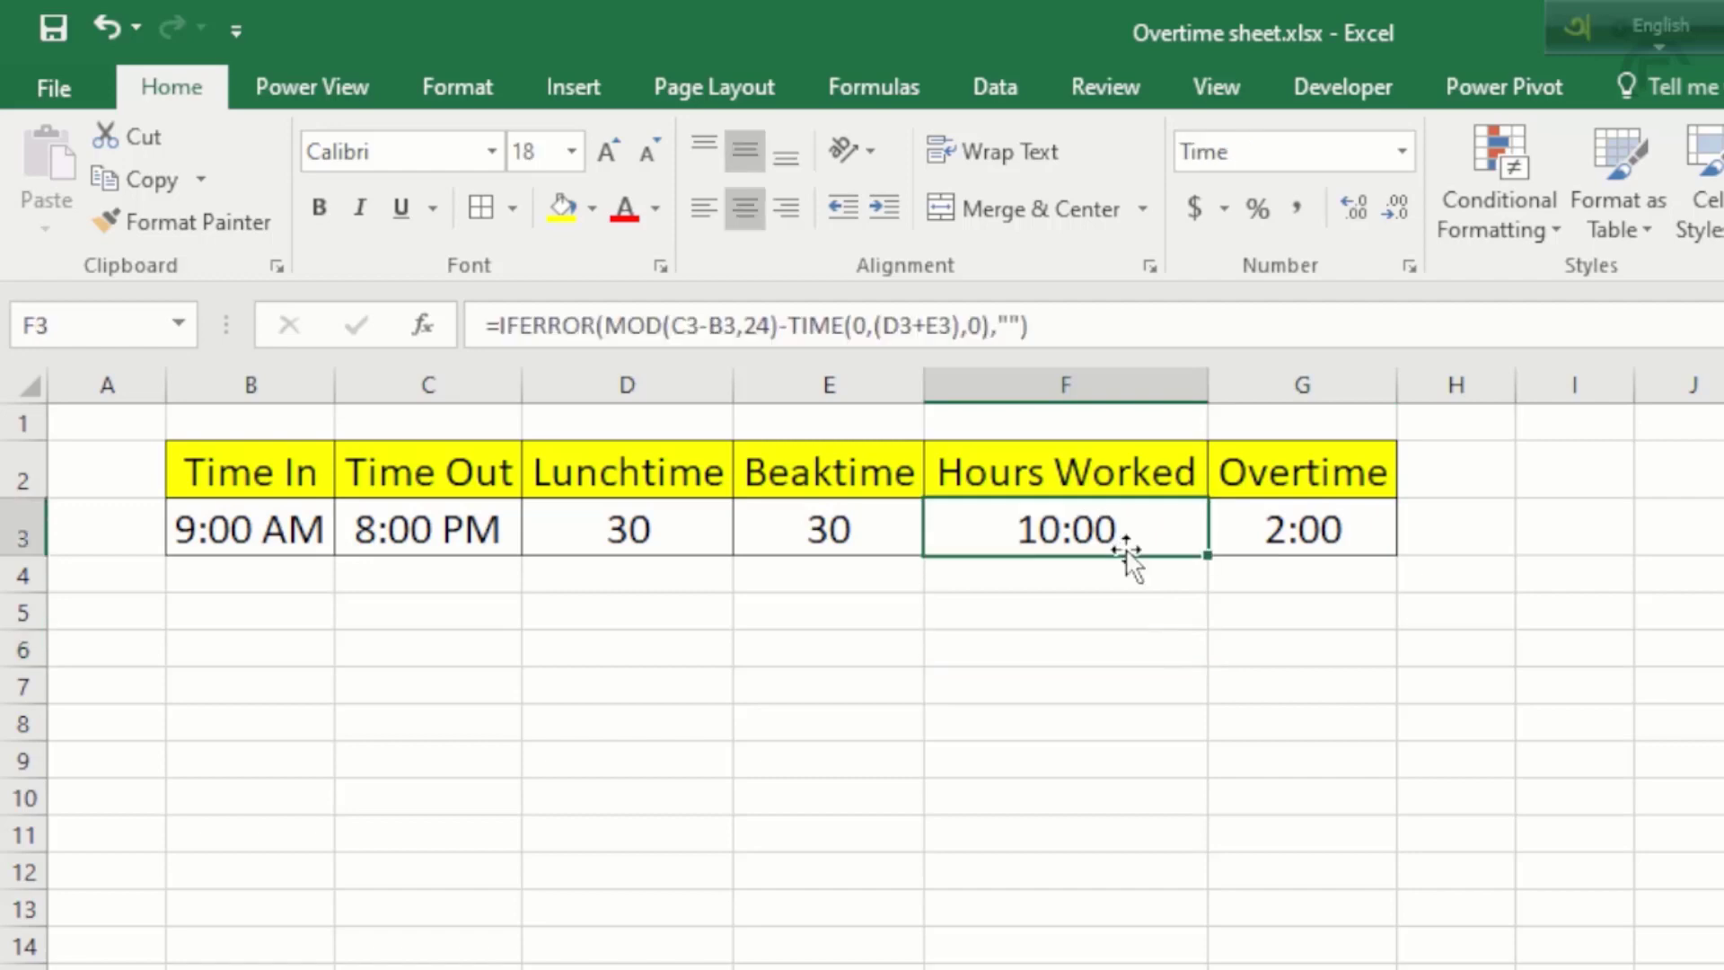
# Step: Clear the row 3 entries under Lunchtime, Beaktime, Hours Worked and Overtime
pyautogui.click(1304, 532)
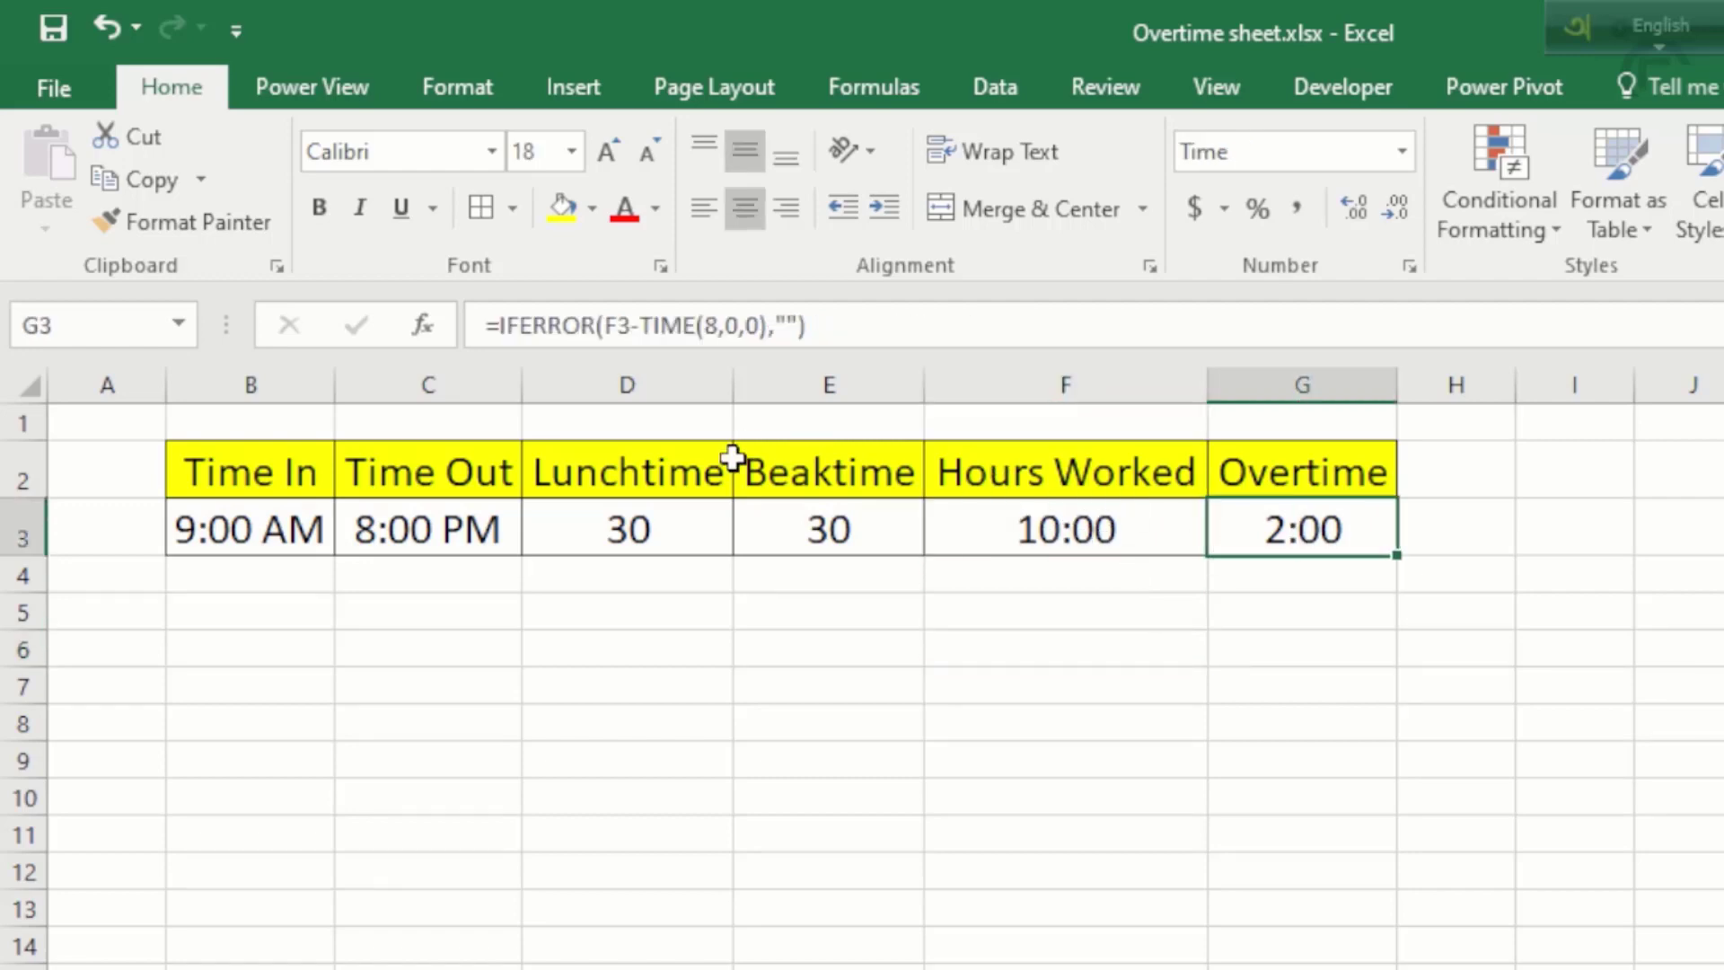
pyautogui.click(666, 489)
pyautogui.click(834, 530)
pyautogui.click(612, 522)
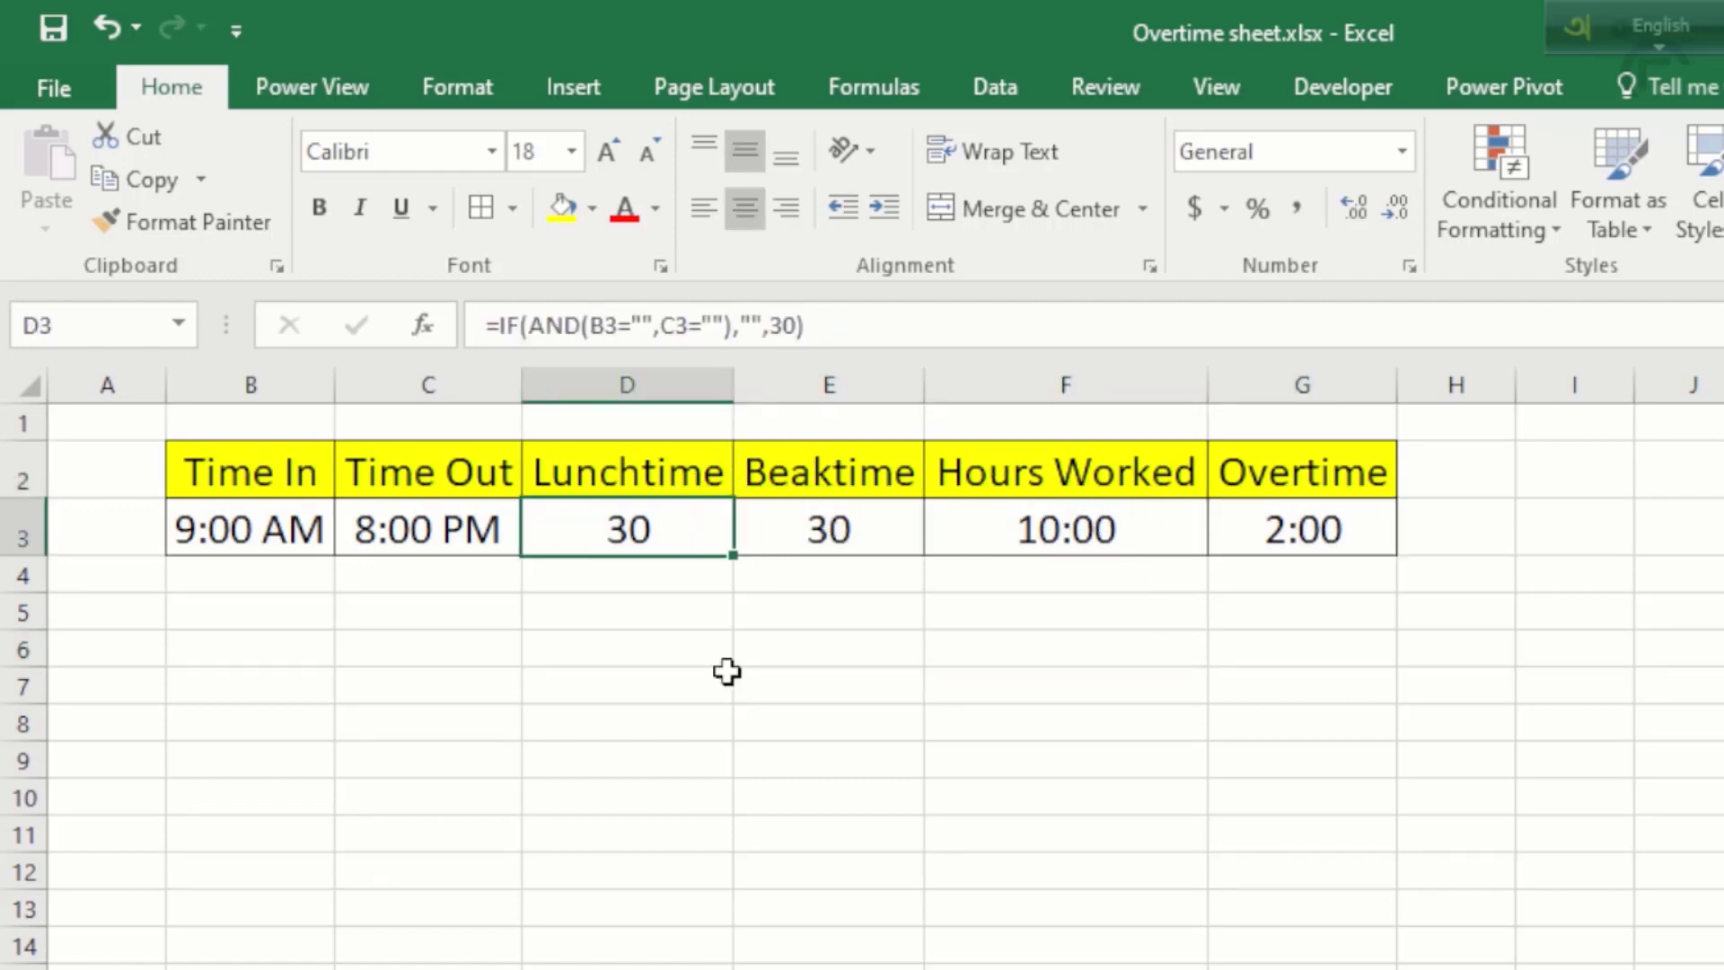
pyautogui.click(718, 682)
pyautogui.moveTo(627, 539); pyautogui.dragTo(1413, 541)
pyautogui.press('Delete')
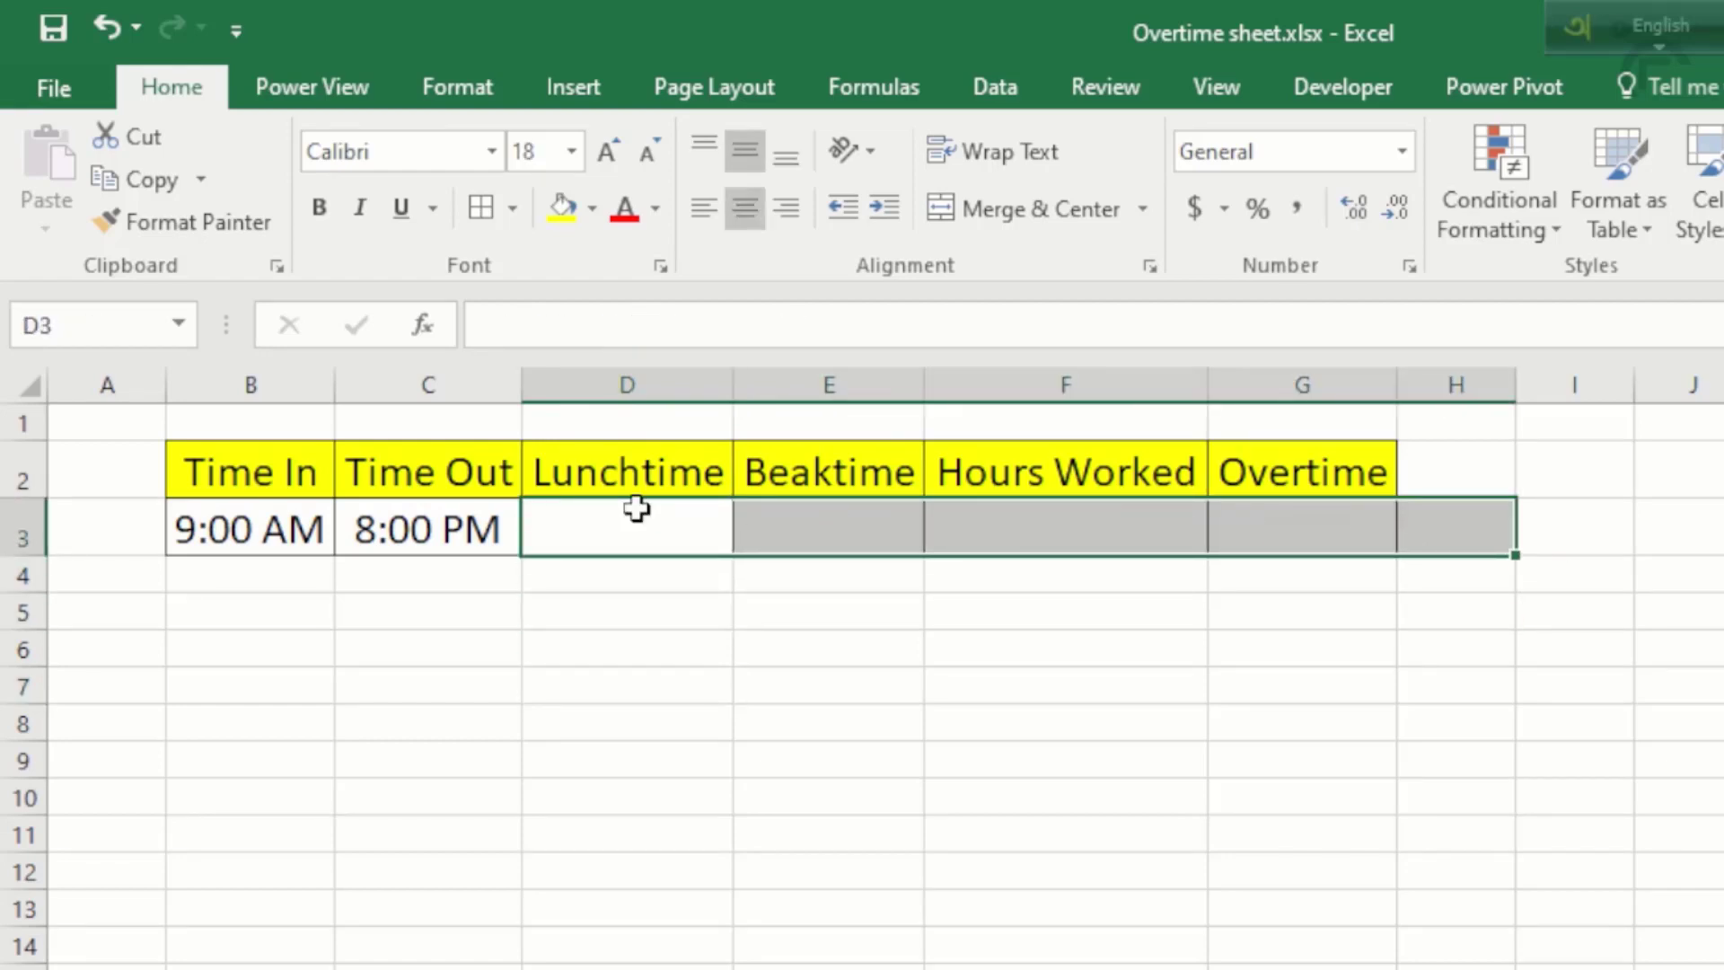
pyautogui.click(591, 534)
pyautogui.click(259, 528)
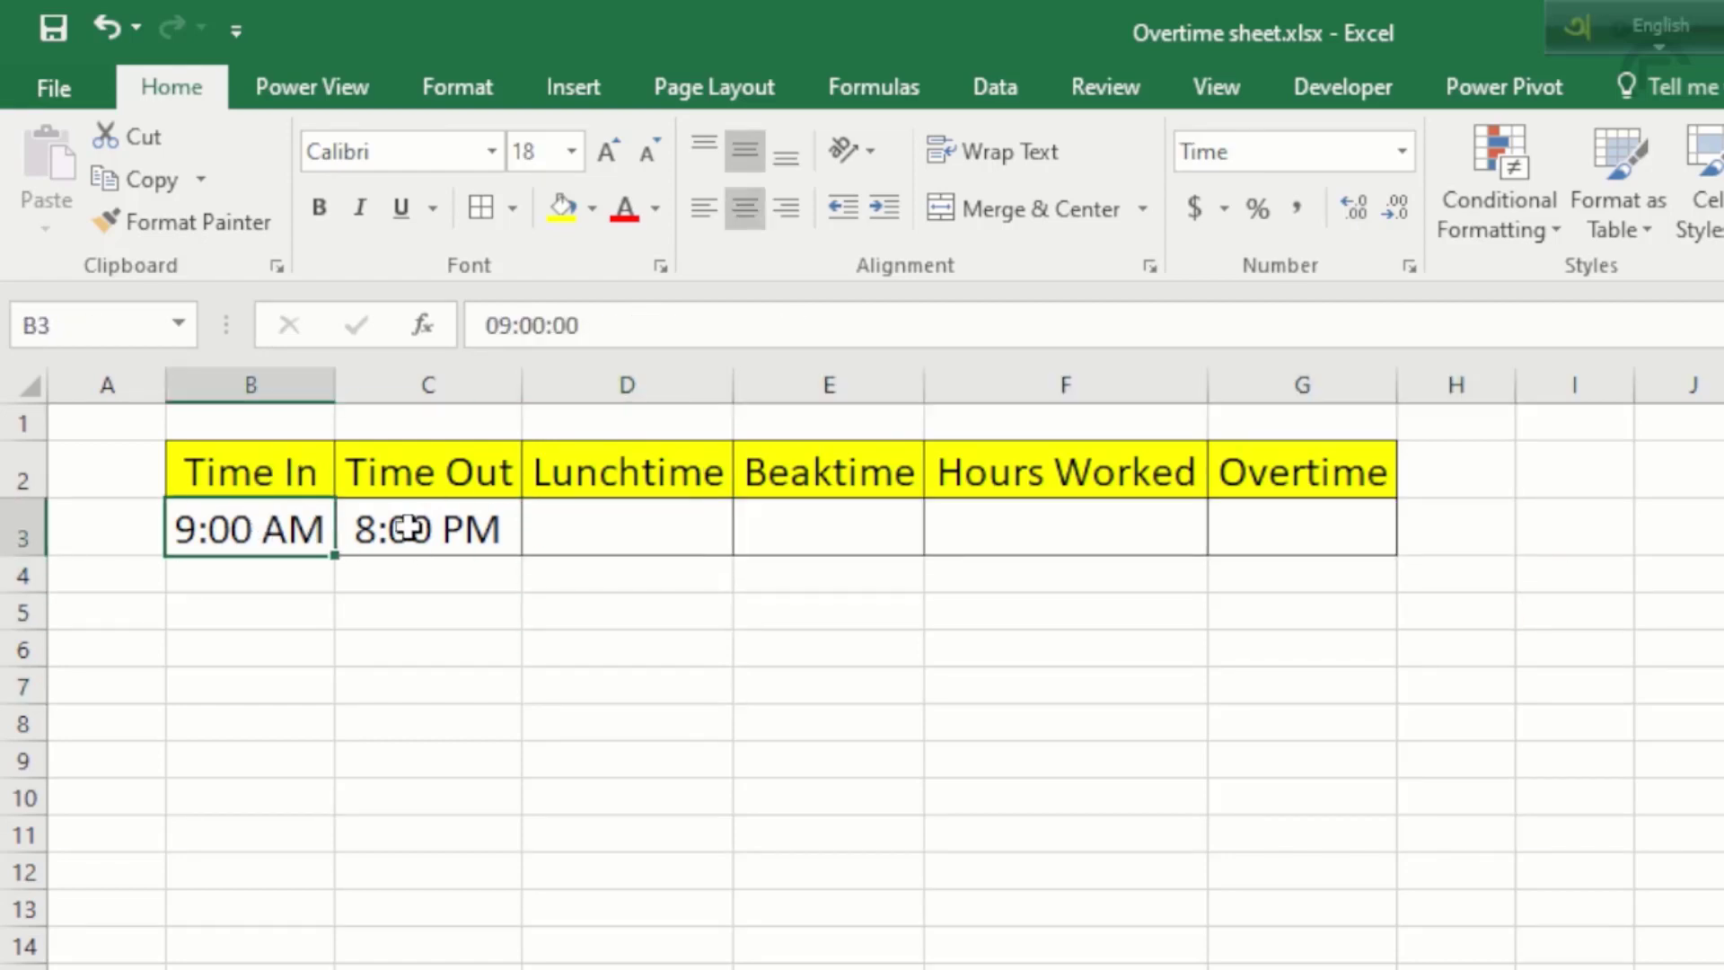
pyautogui.click(409, 527)
pyautogui.click(279, 526)
pyautogui.click(449, 529)
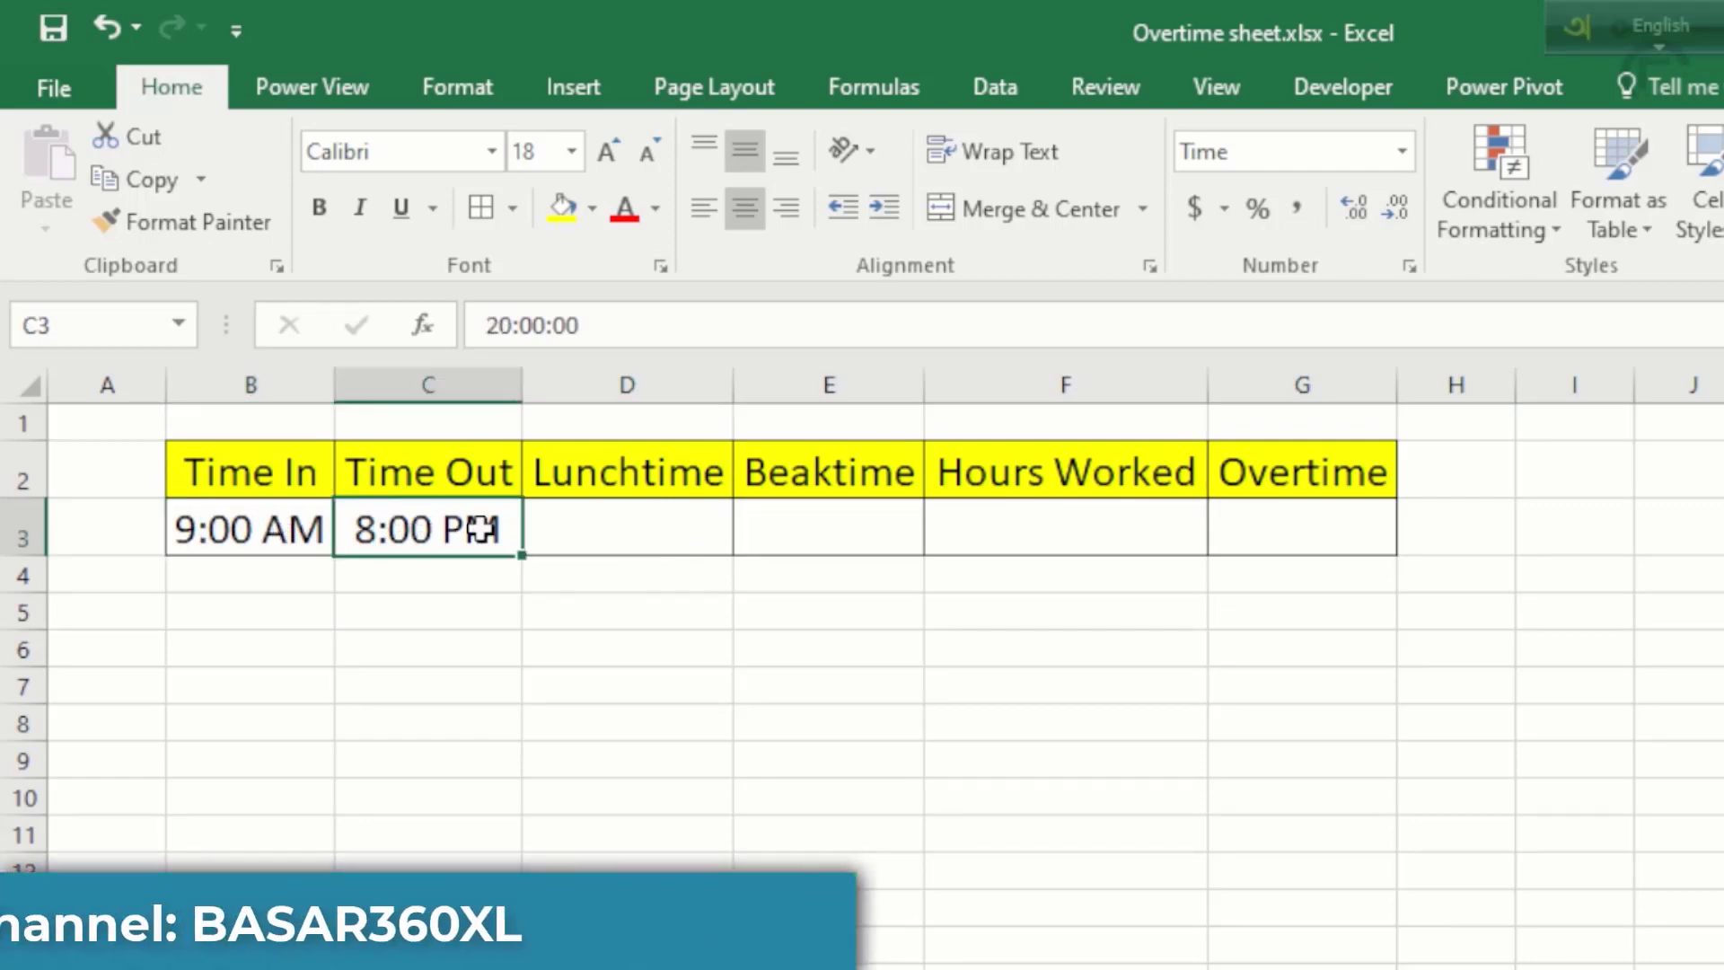
# Step: Start an IF formula in D3 with an AND function whose first condition is B3=""
pyautogui.click(604, 517)
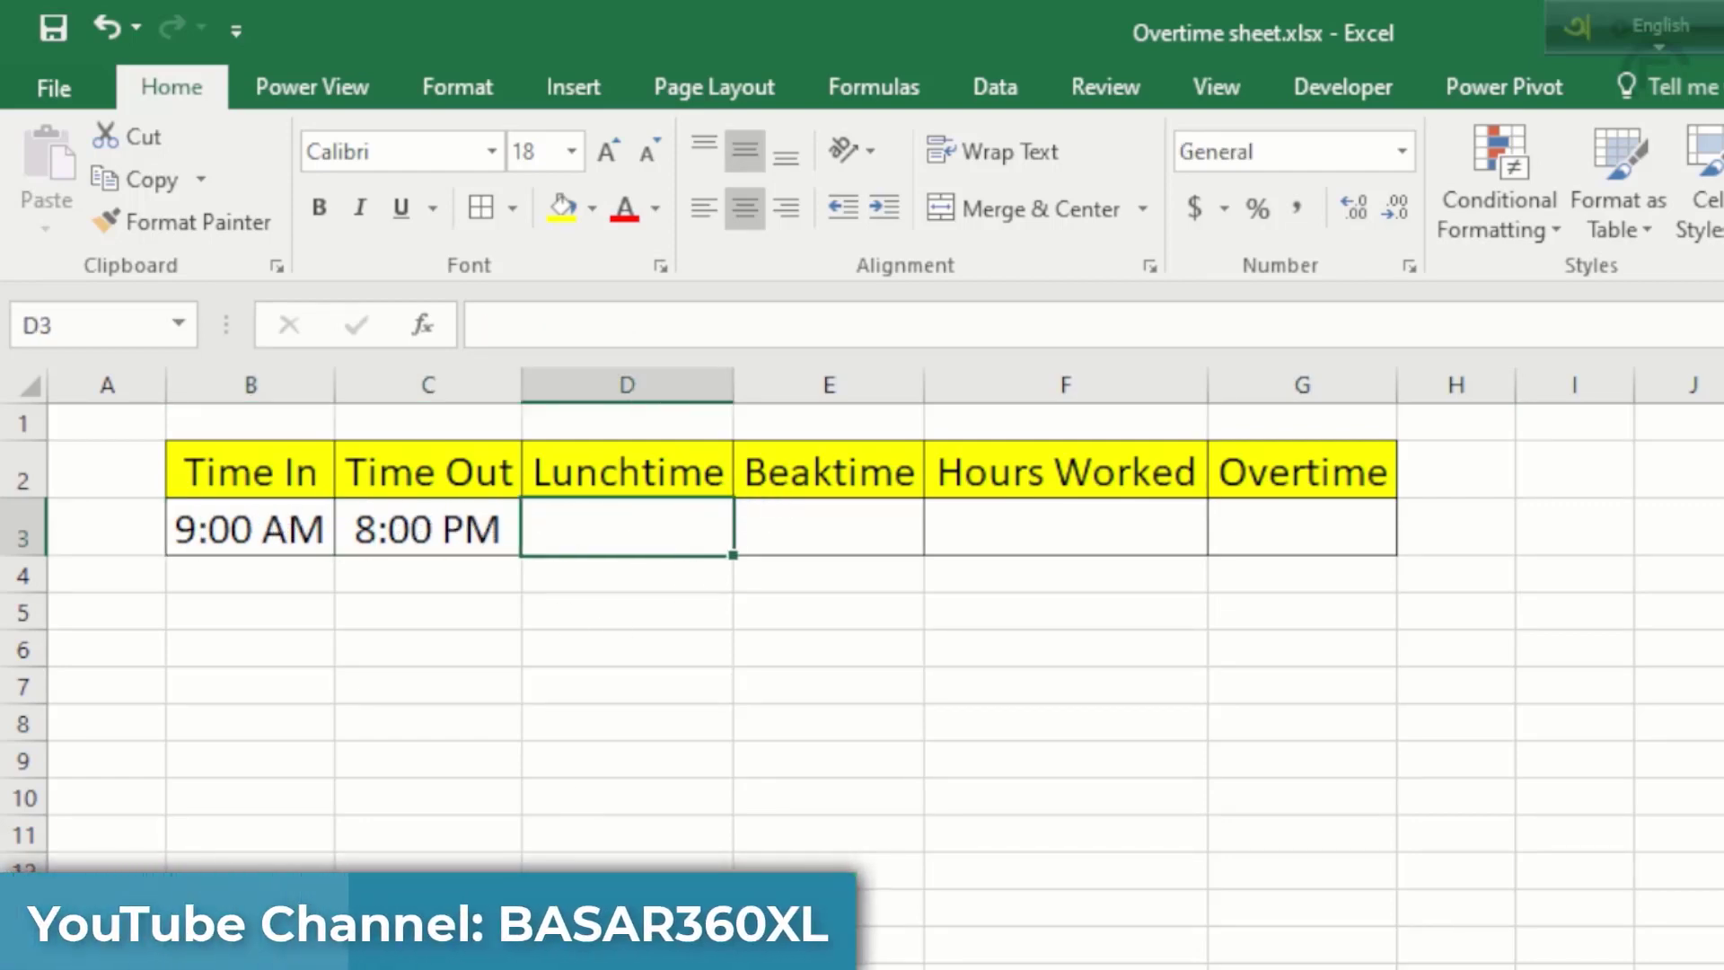
pyautogui.write('=')
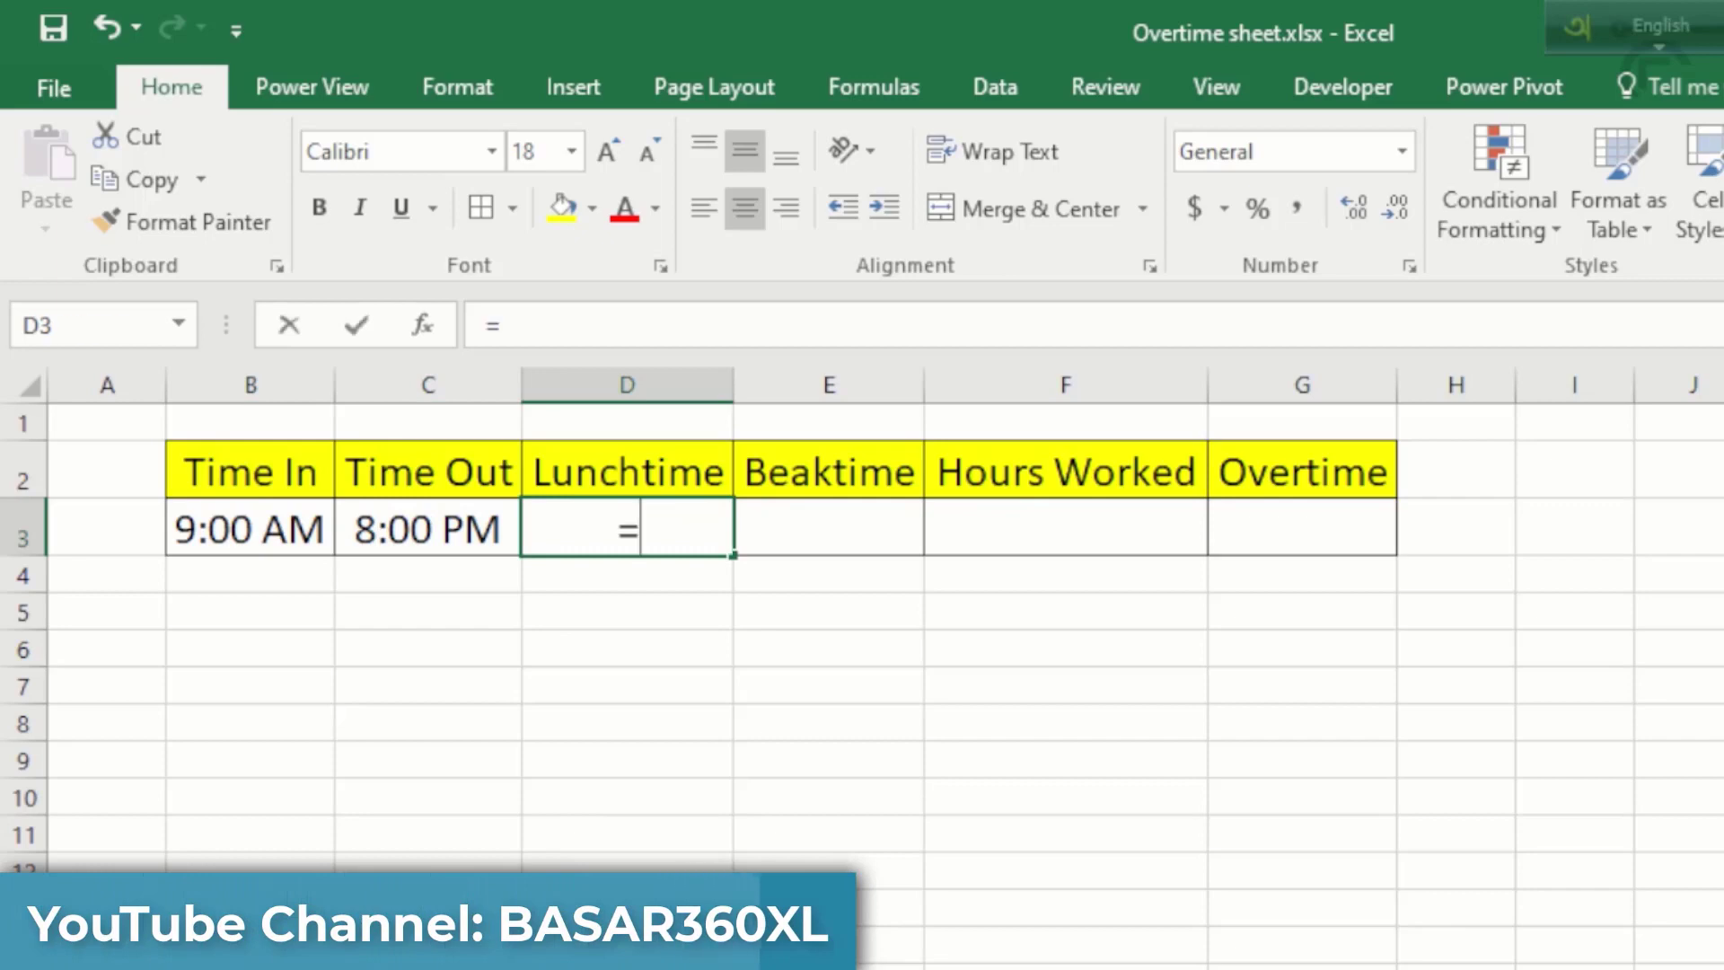
pyautogui.write('if')
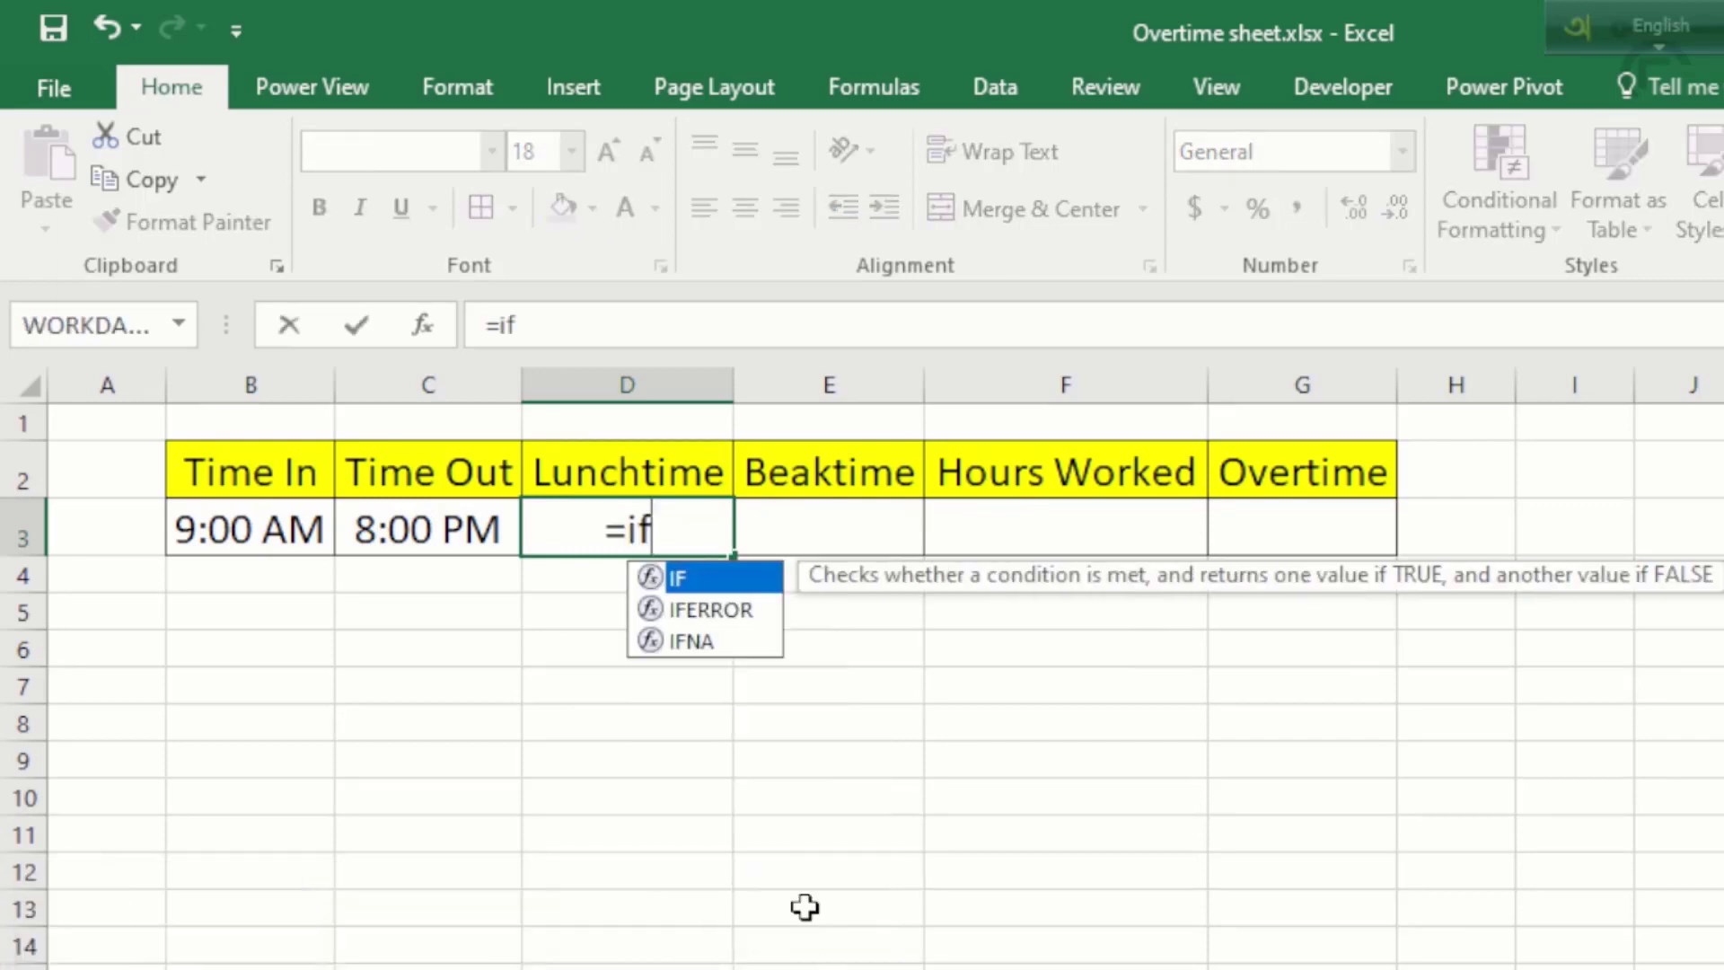
pyautogui.press('Tab')
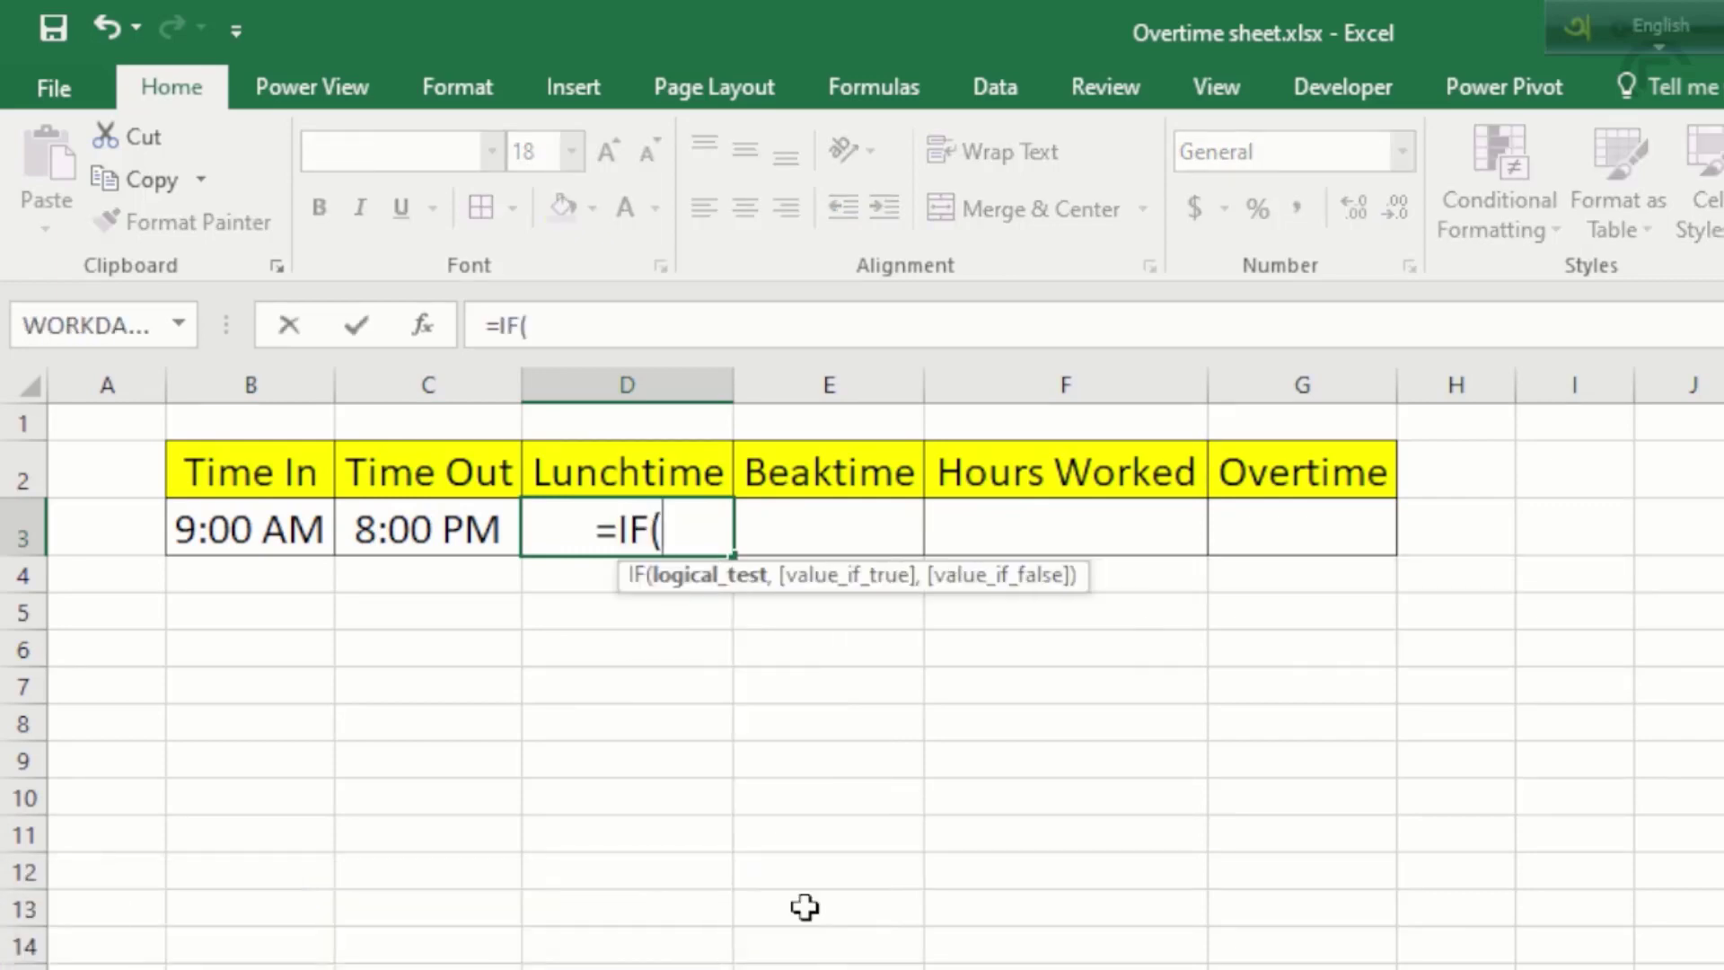
pyautogui.write('and')
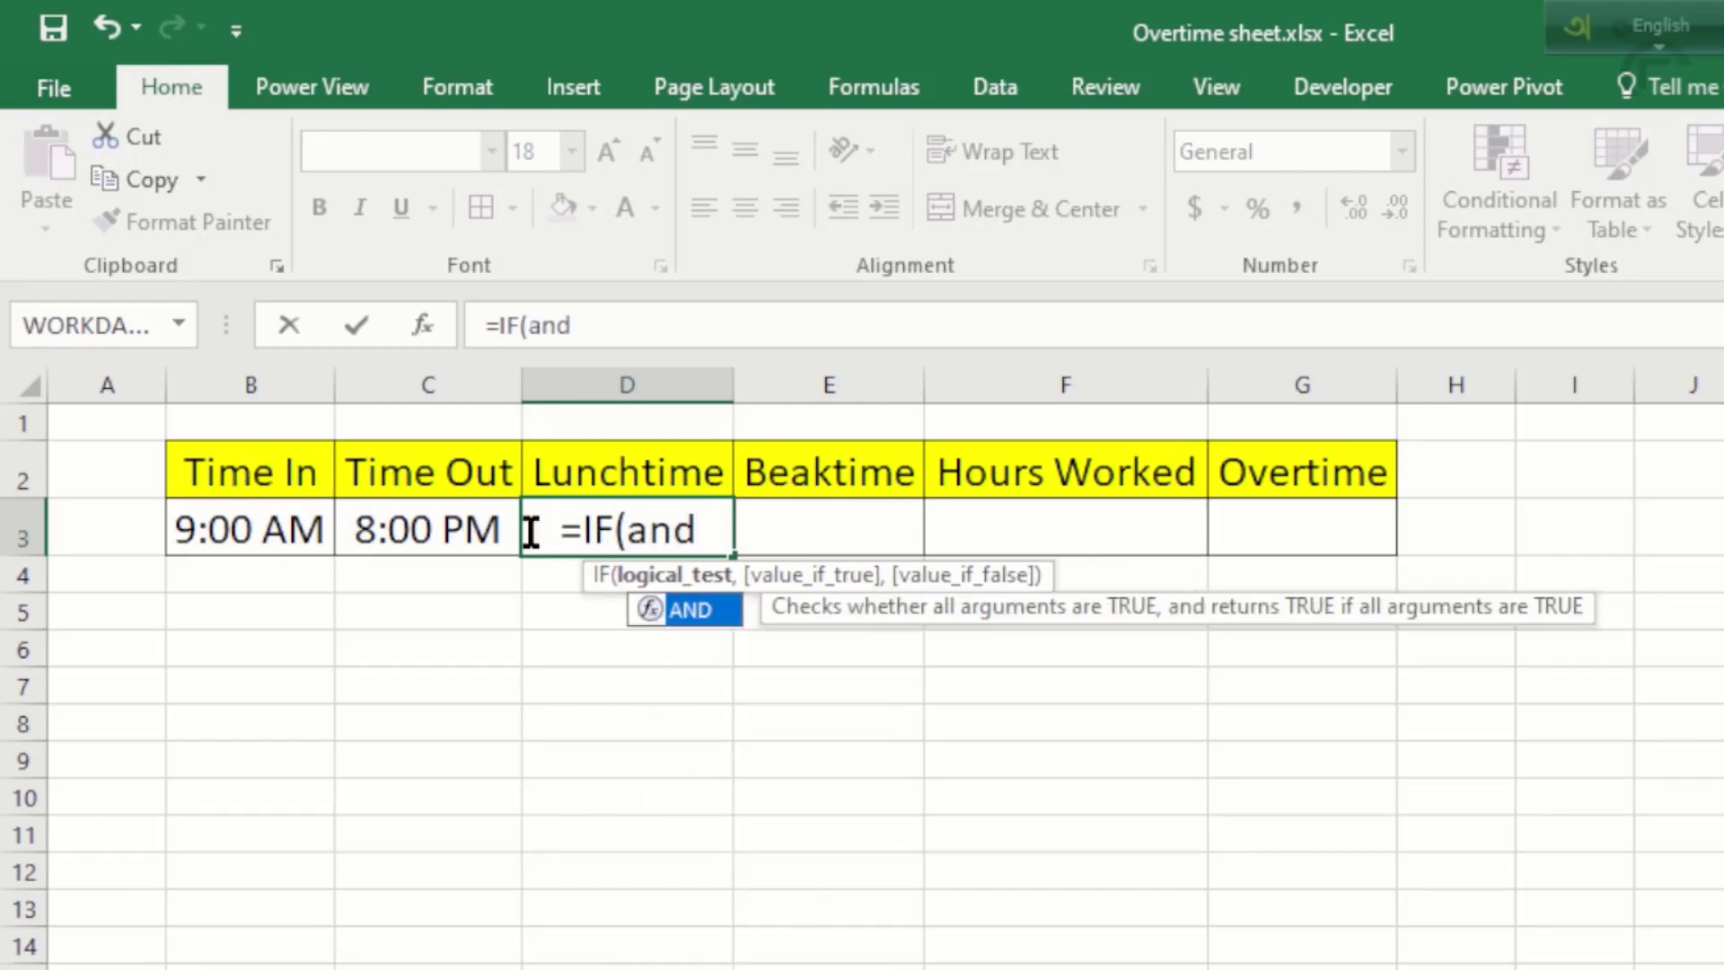
pyautogui.press('Tab')
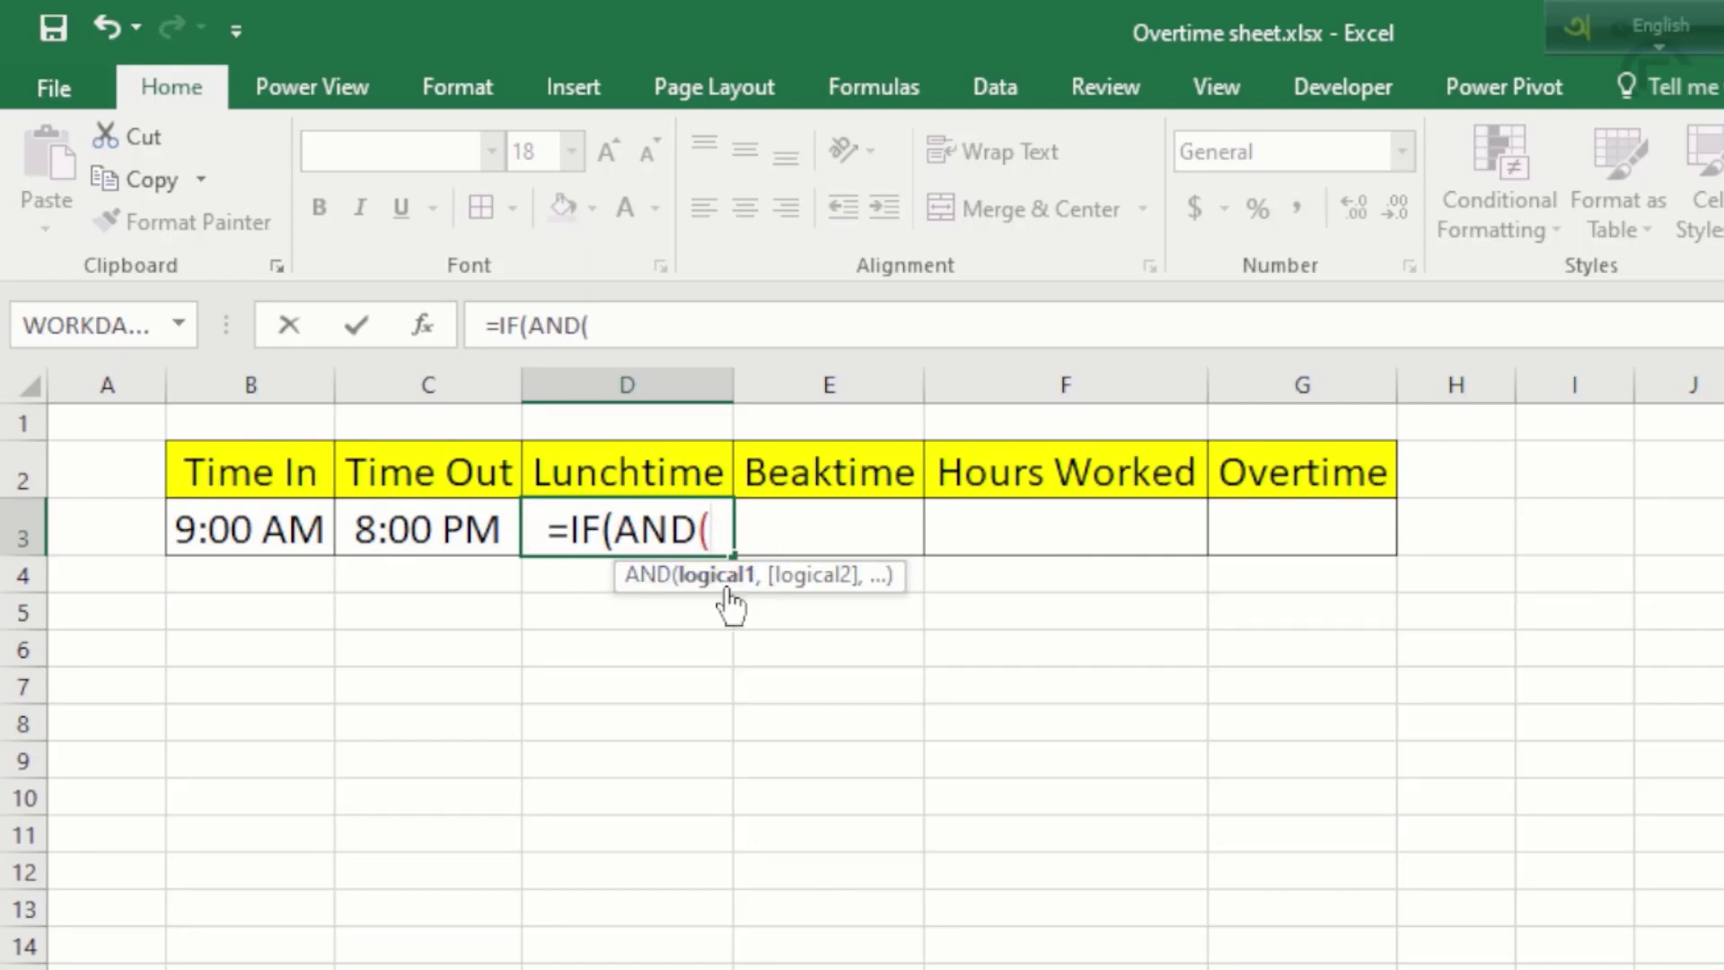
pyautogui.click(265, 527)
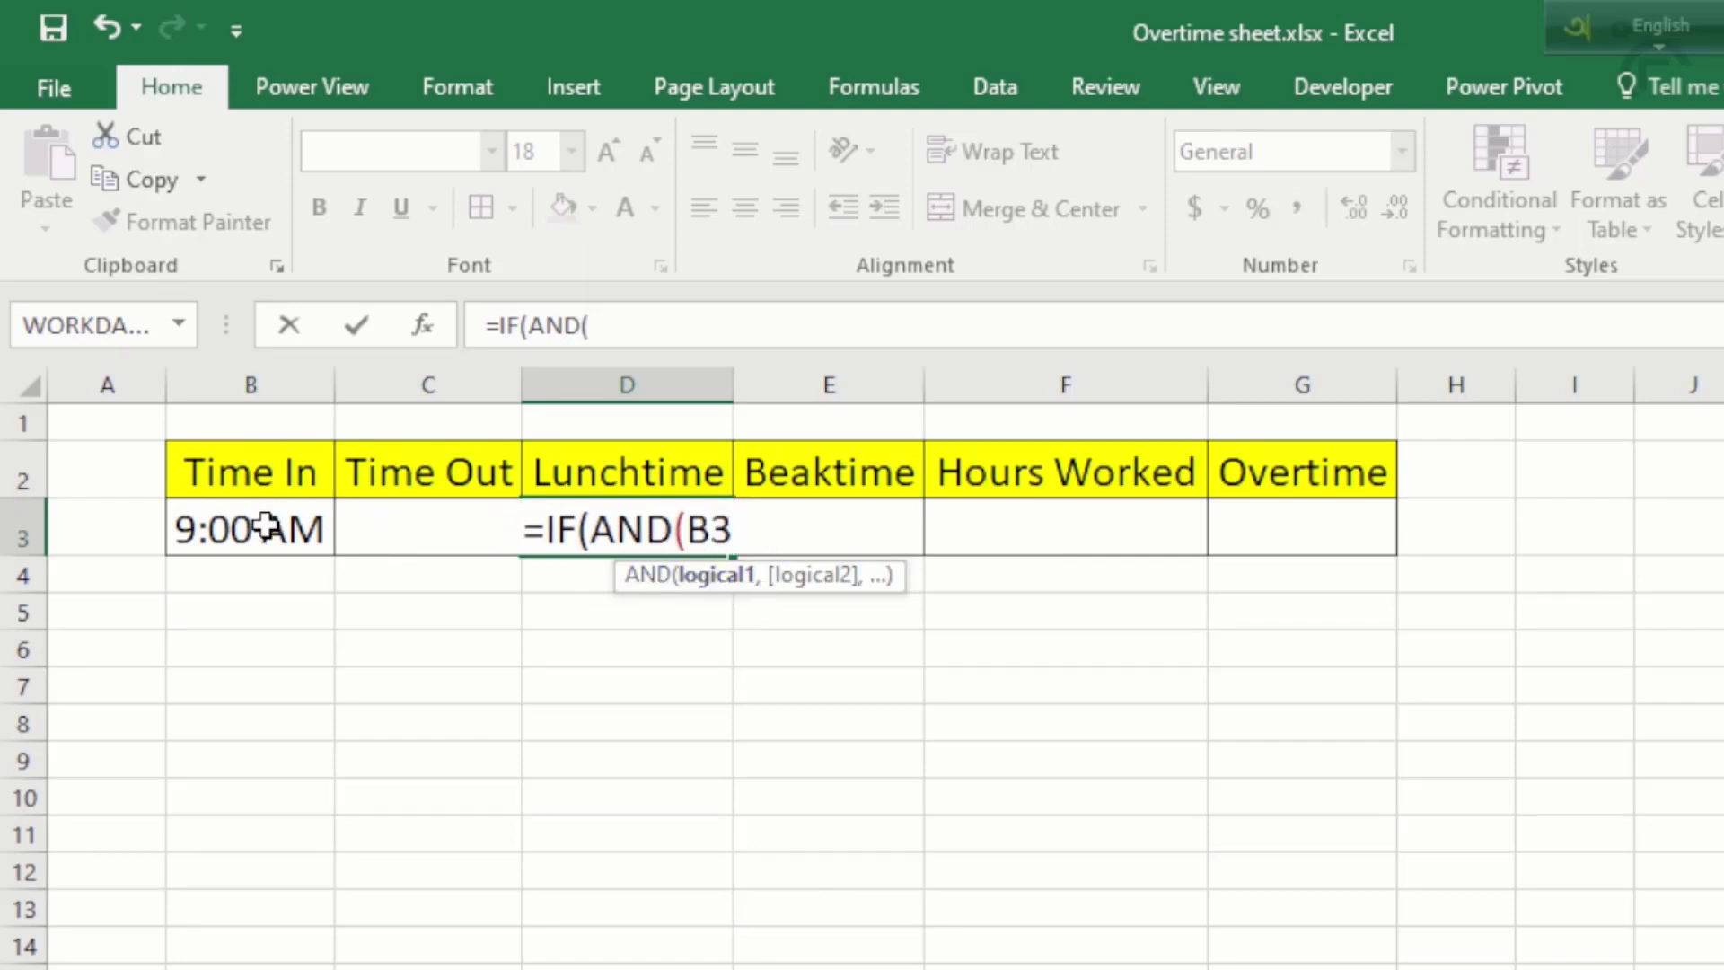
pyautogui.write('=')
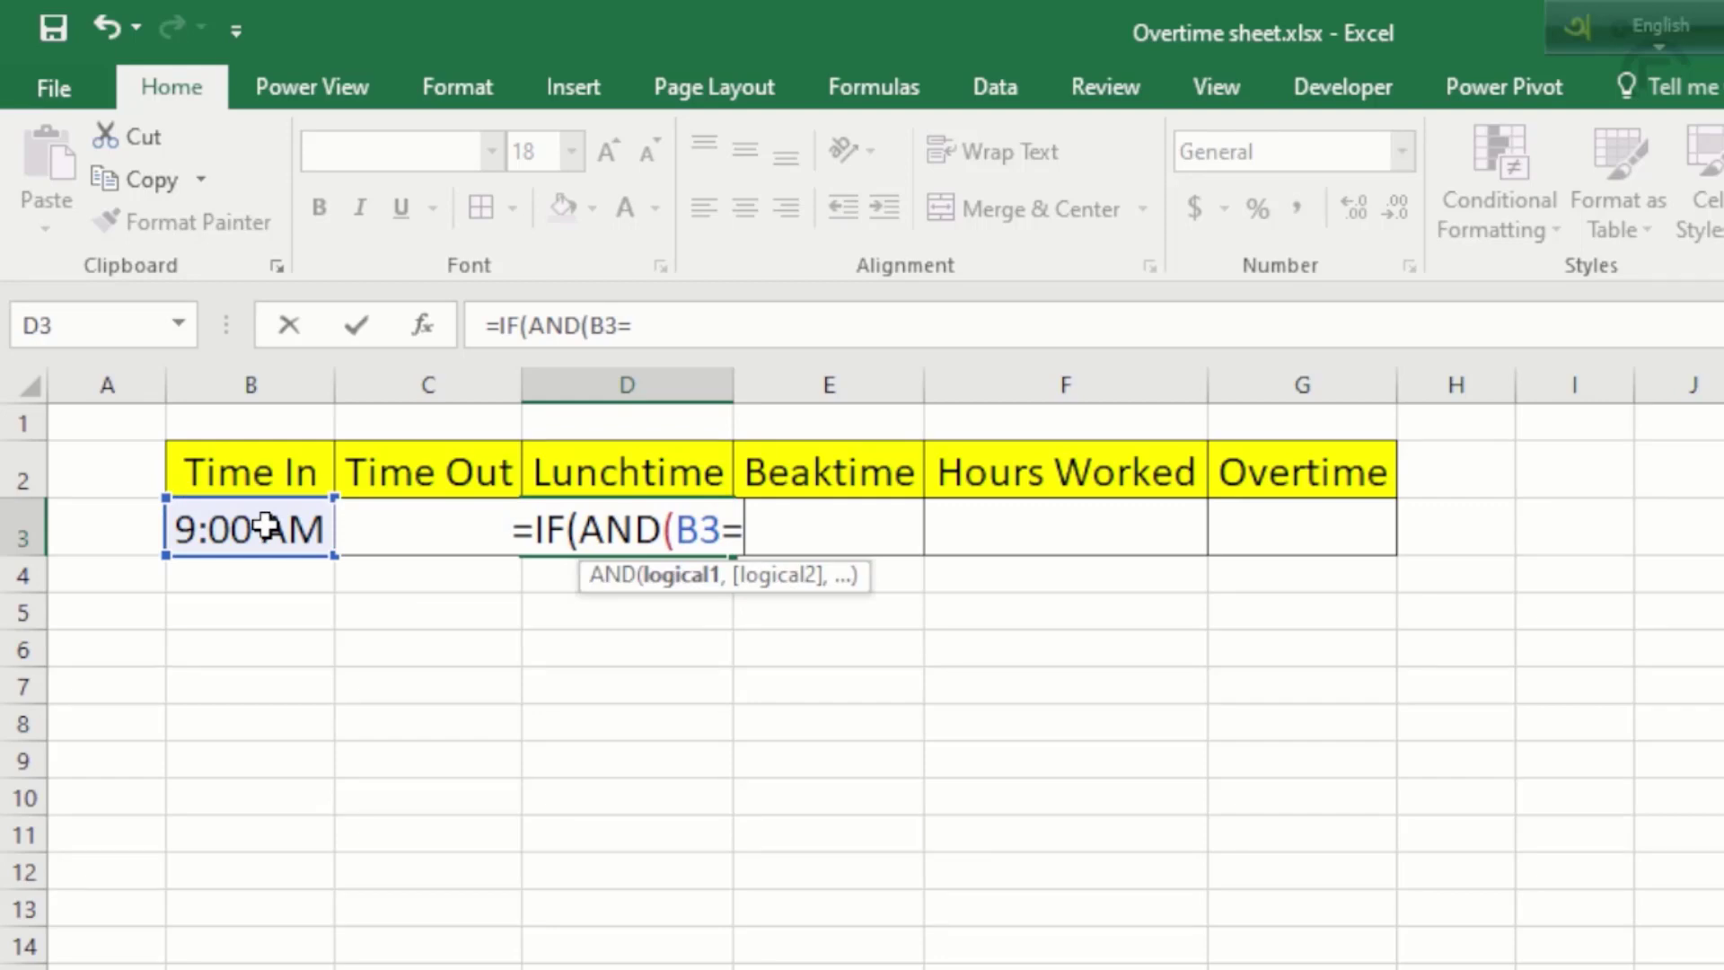
pyautogui.write('""')
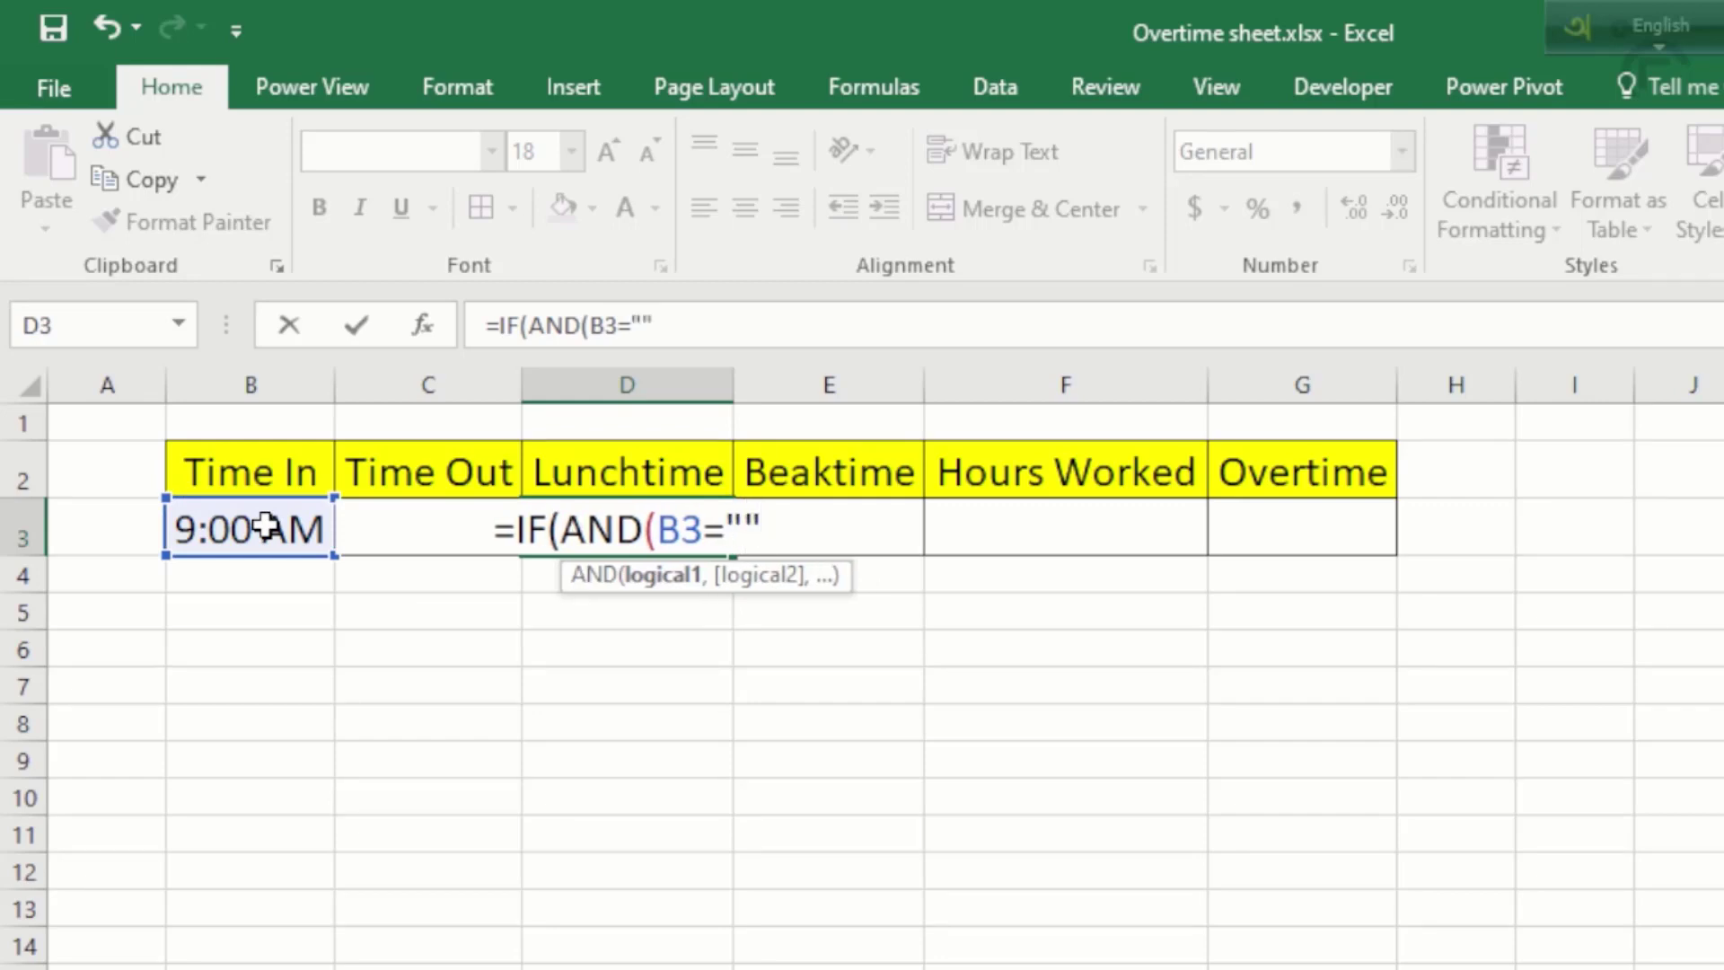
# Step: Add C3="" as the second AND condition in the D3 formula and close the AND function
pyautogui.write(',')
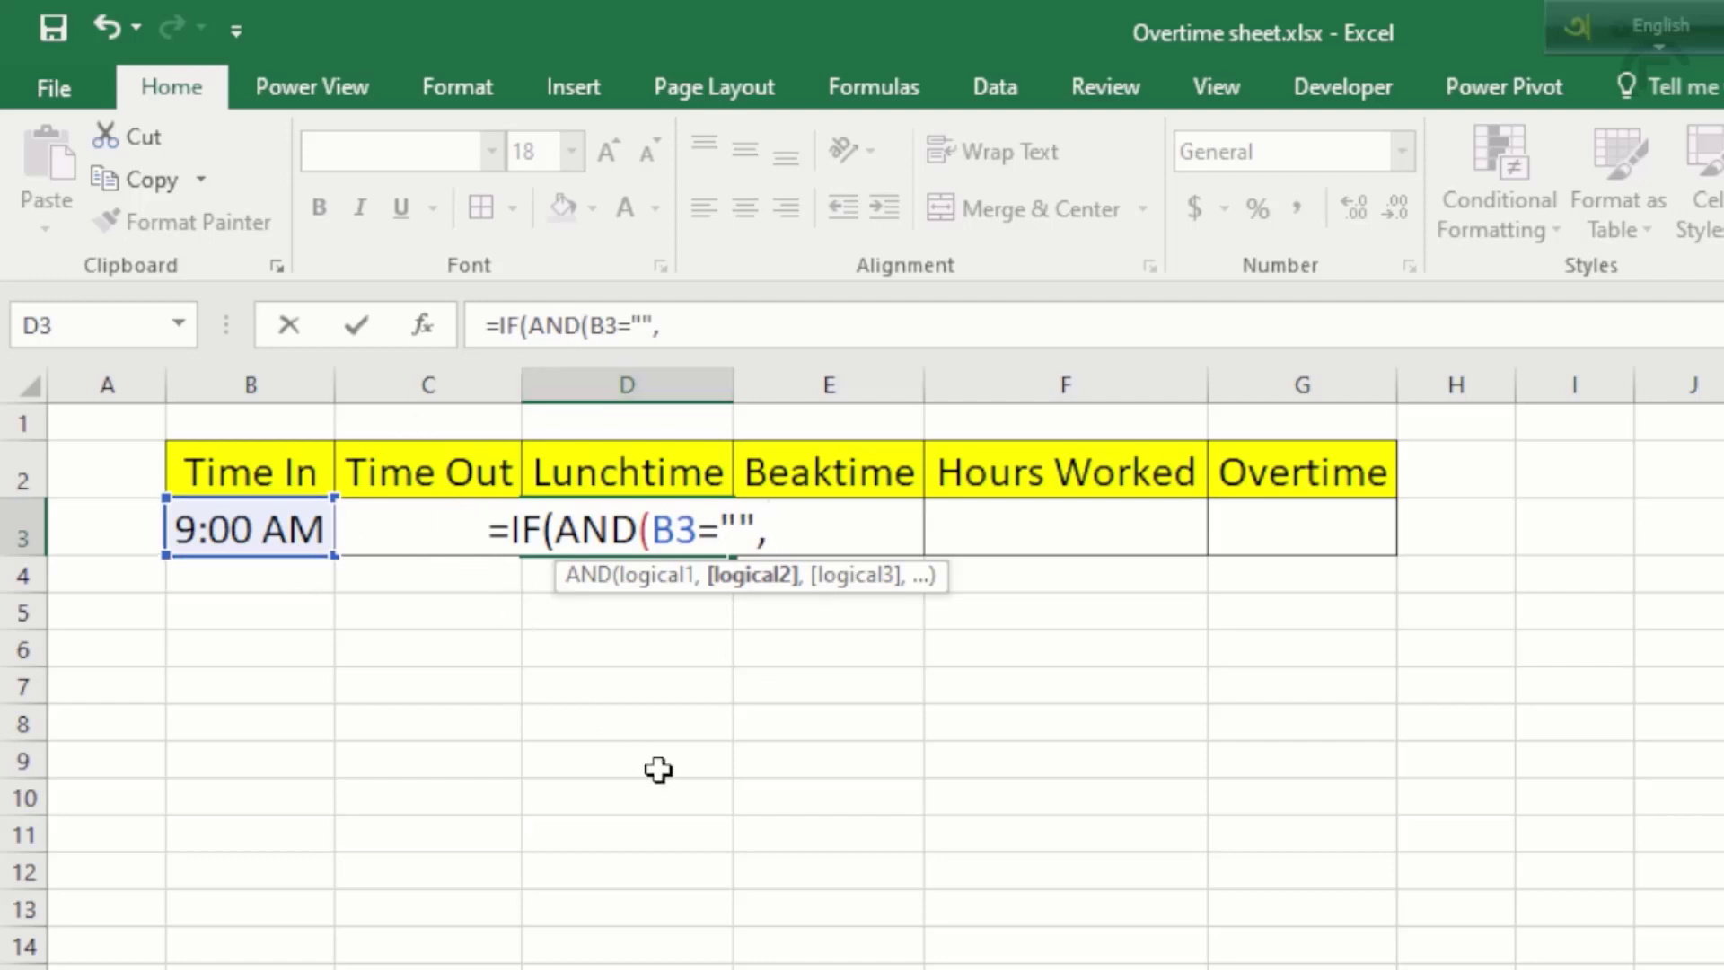
pyautogui.write('C3')
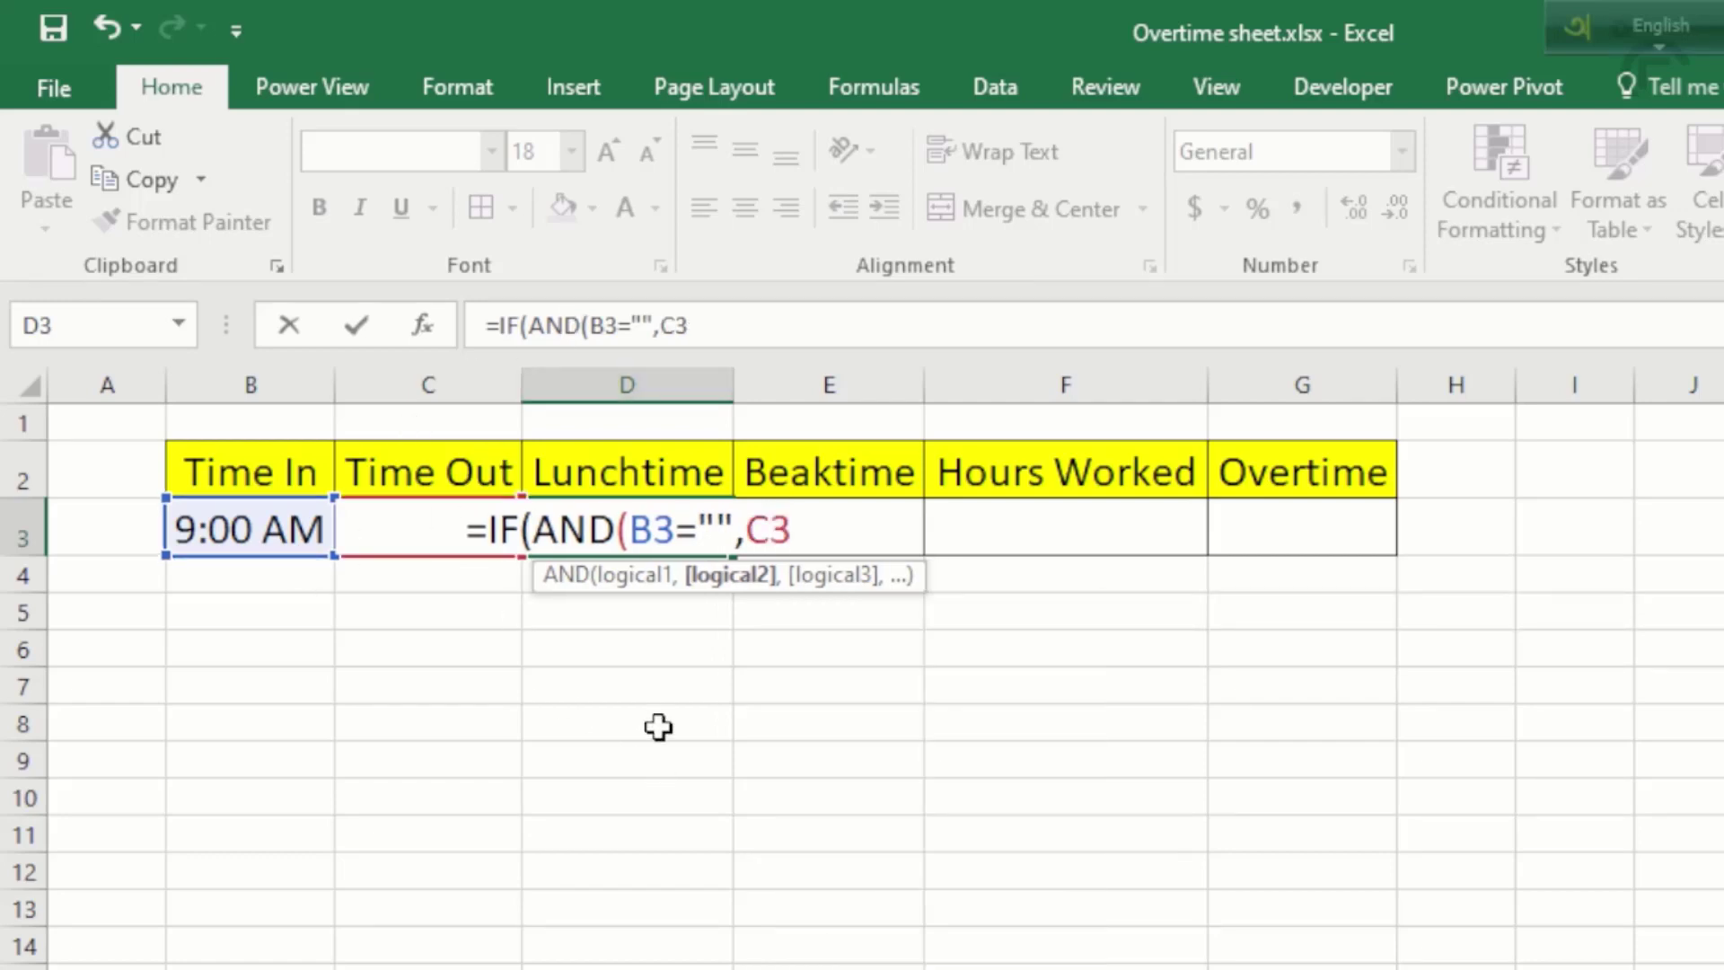
pyautogui.write('=')
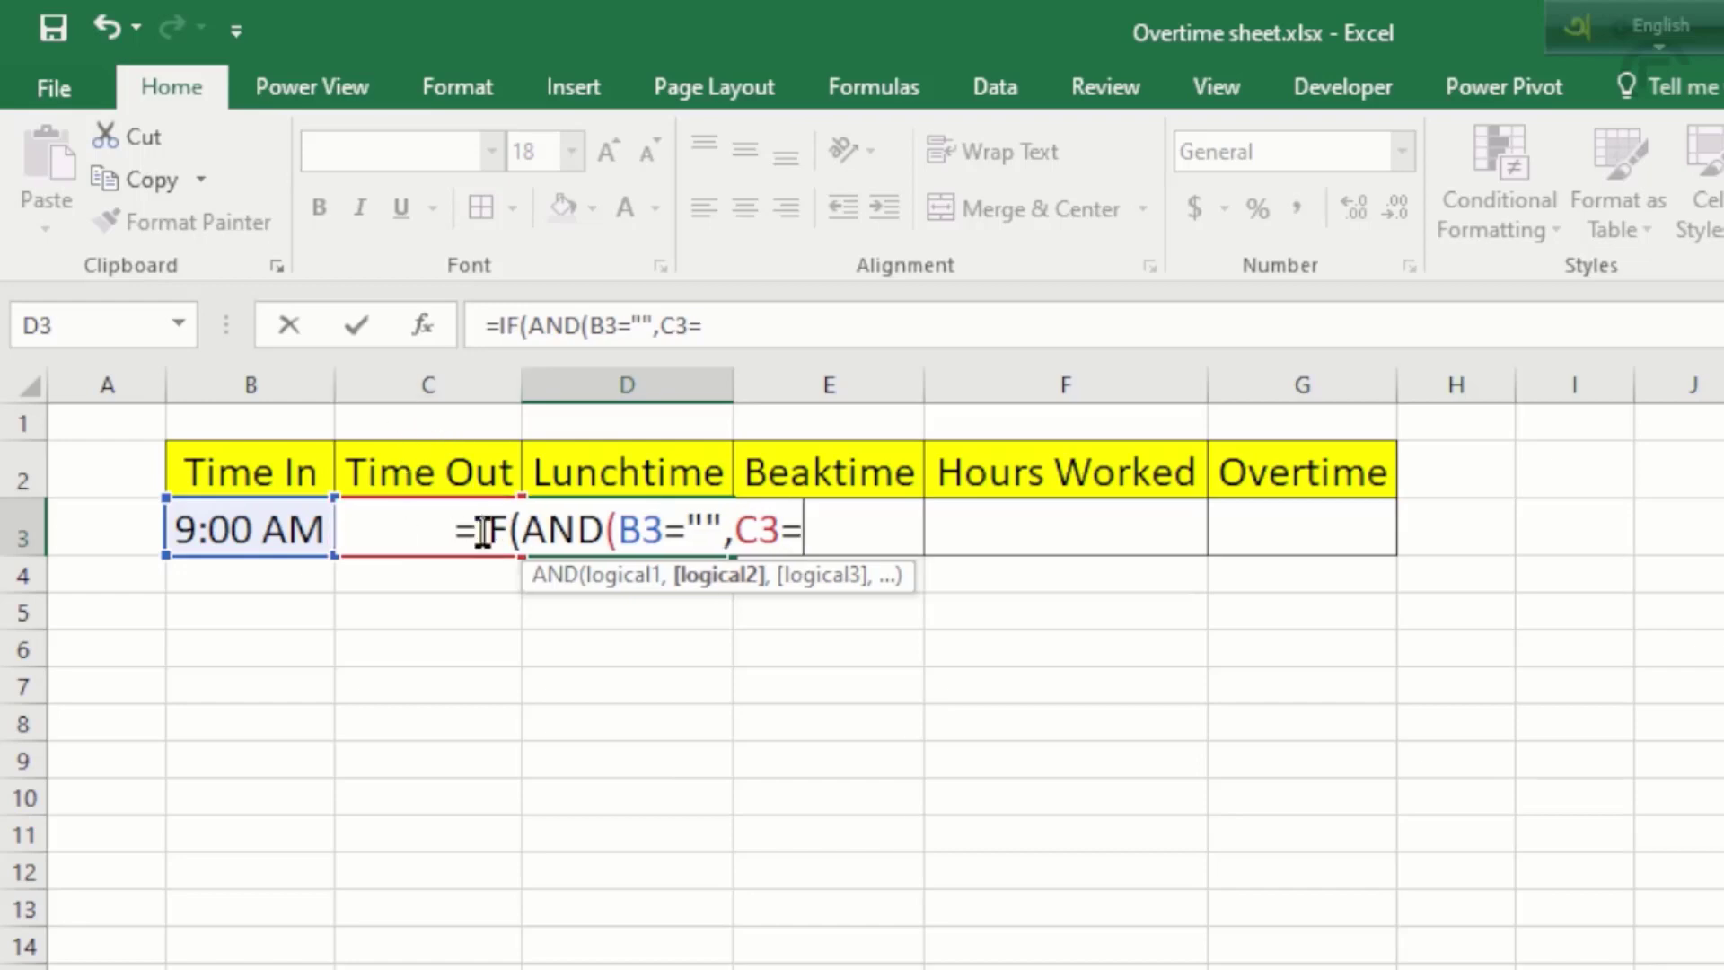
pyautogui.write('""')
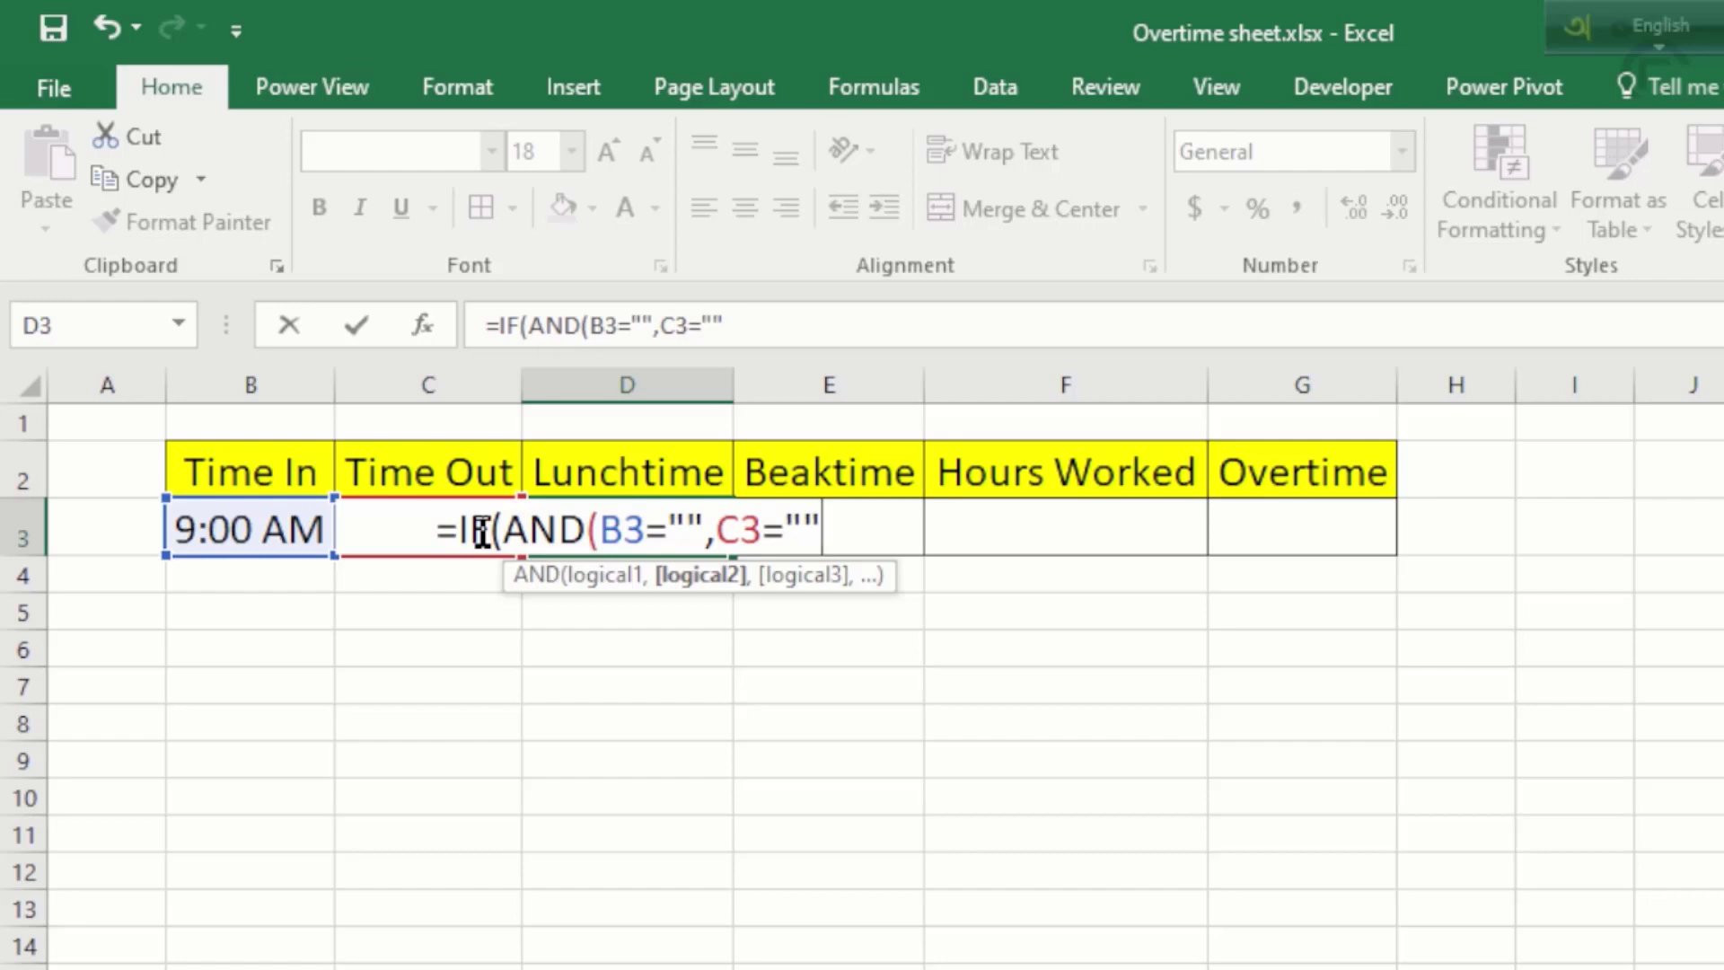
pyautogui.write('(')
pyautogui.press('BackSpace')
pyautogui.write('),')
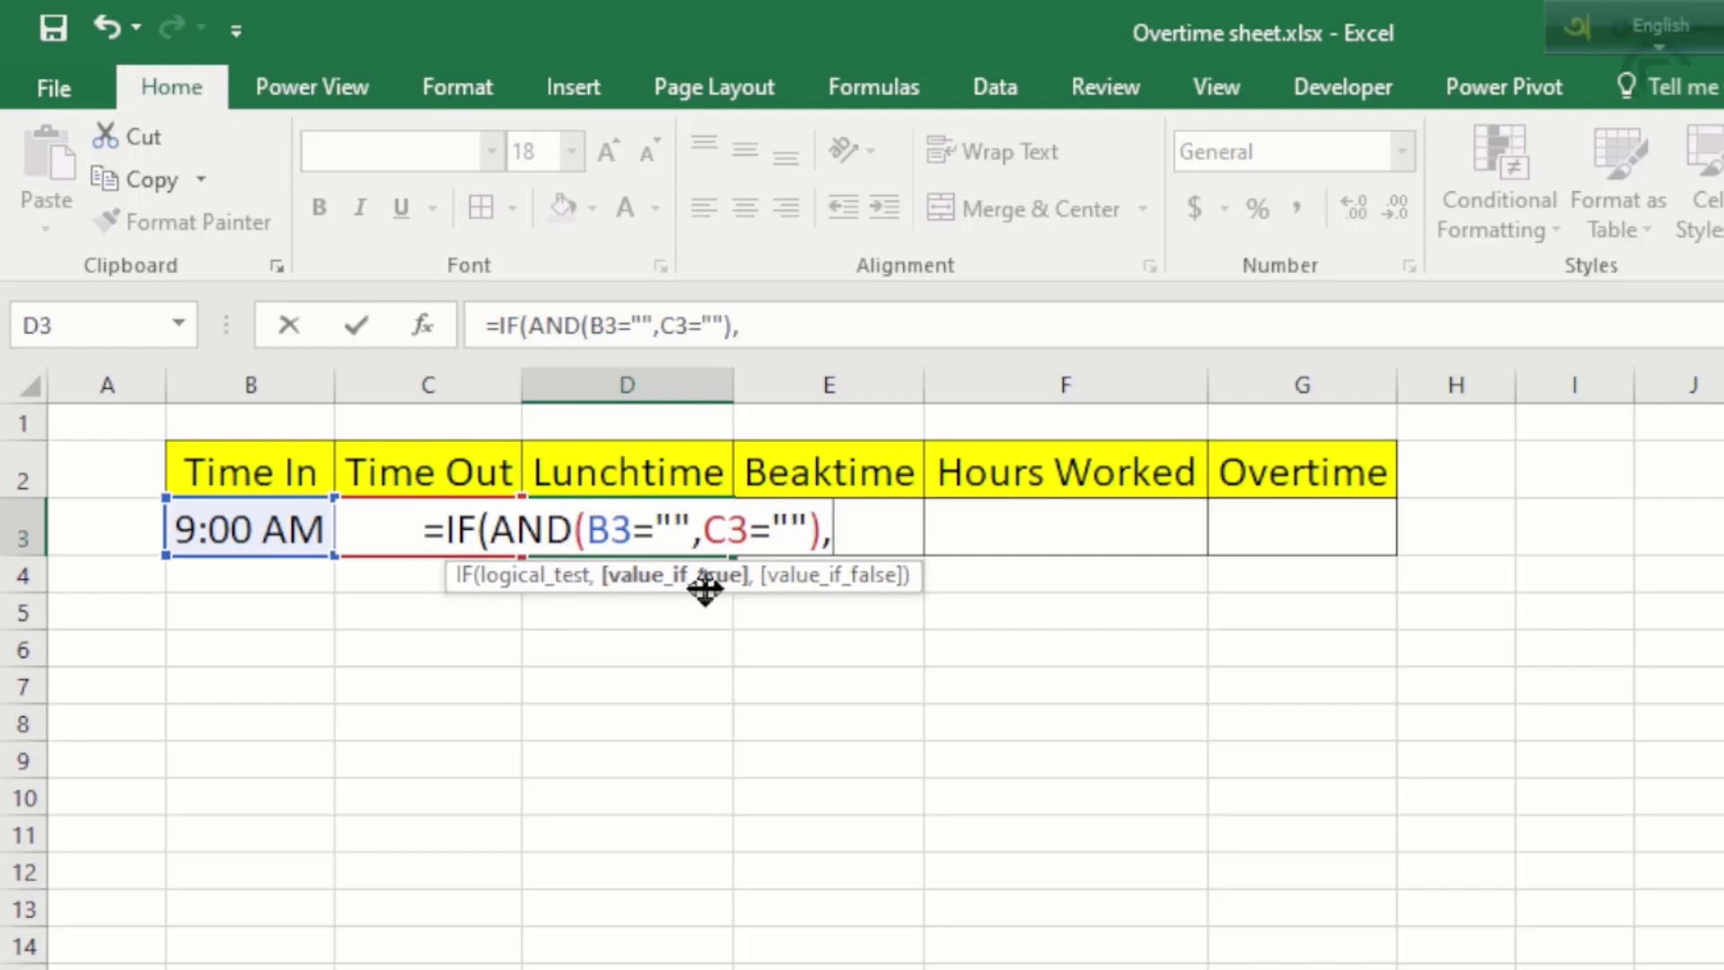
# Step: Finish the D3 formula as =IF(AND(B3="",C3=""),"",30), accepting the closing-bracket correction
pyautogui.write('""')
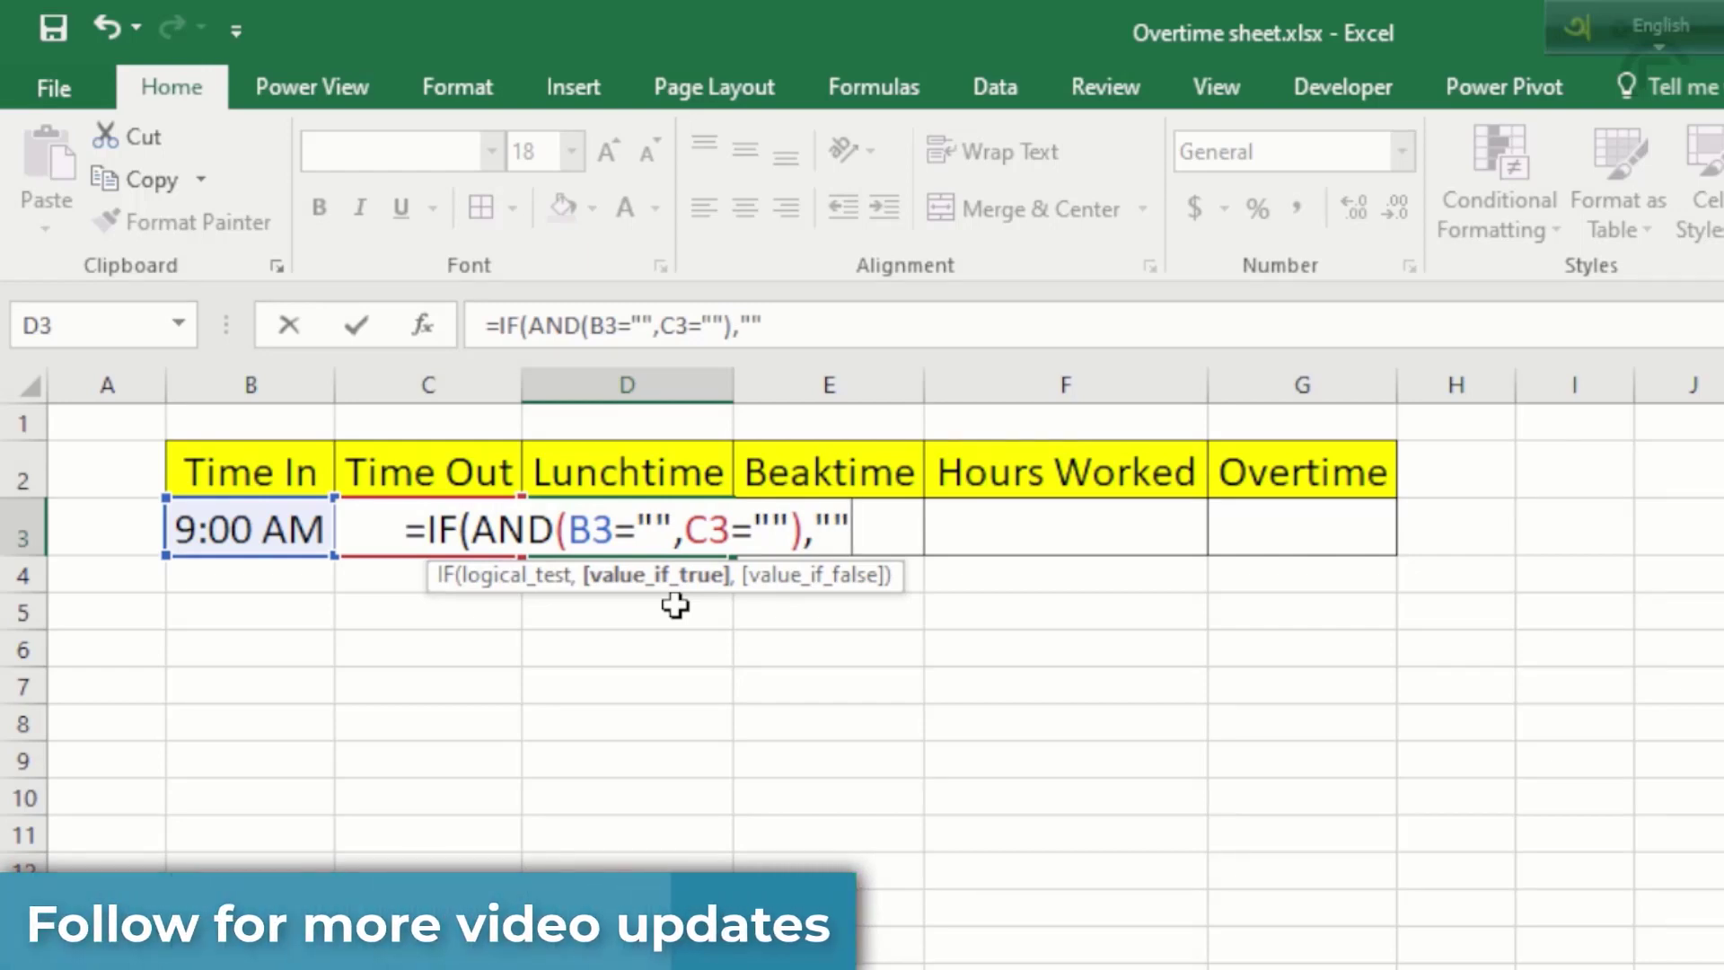
pyautogui.write(',')
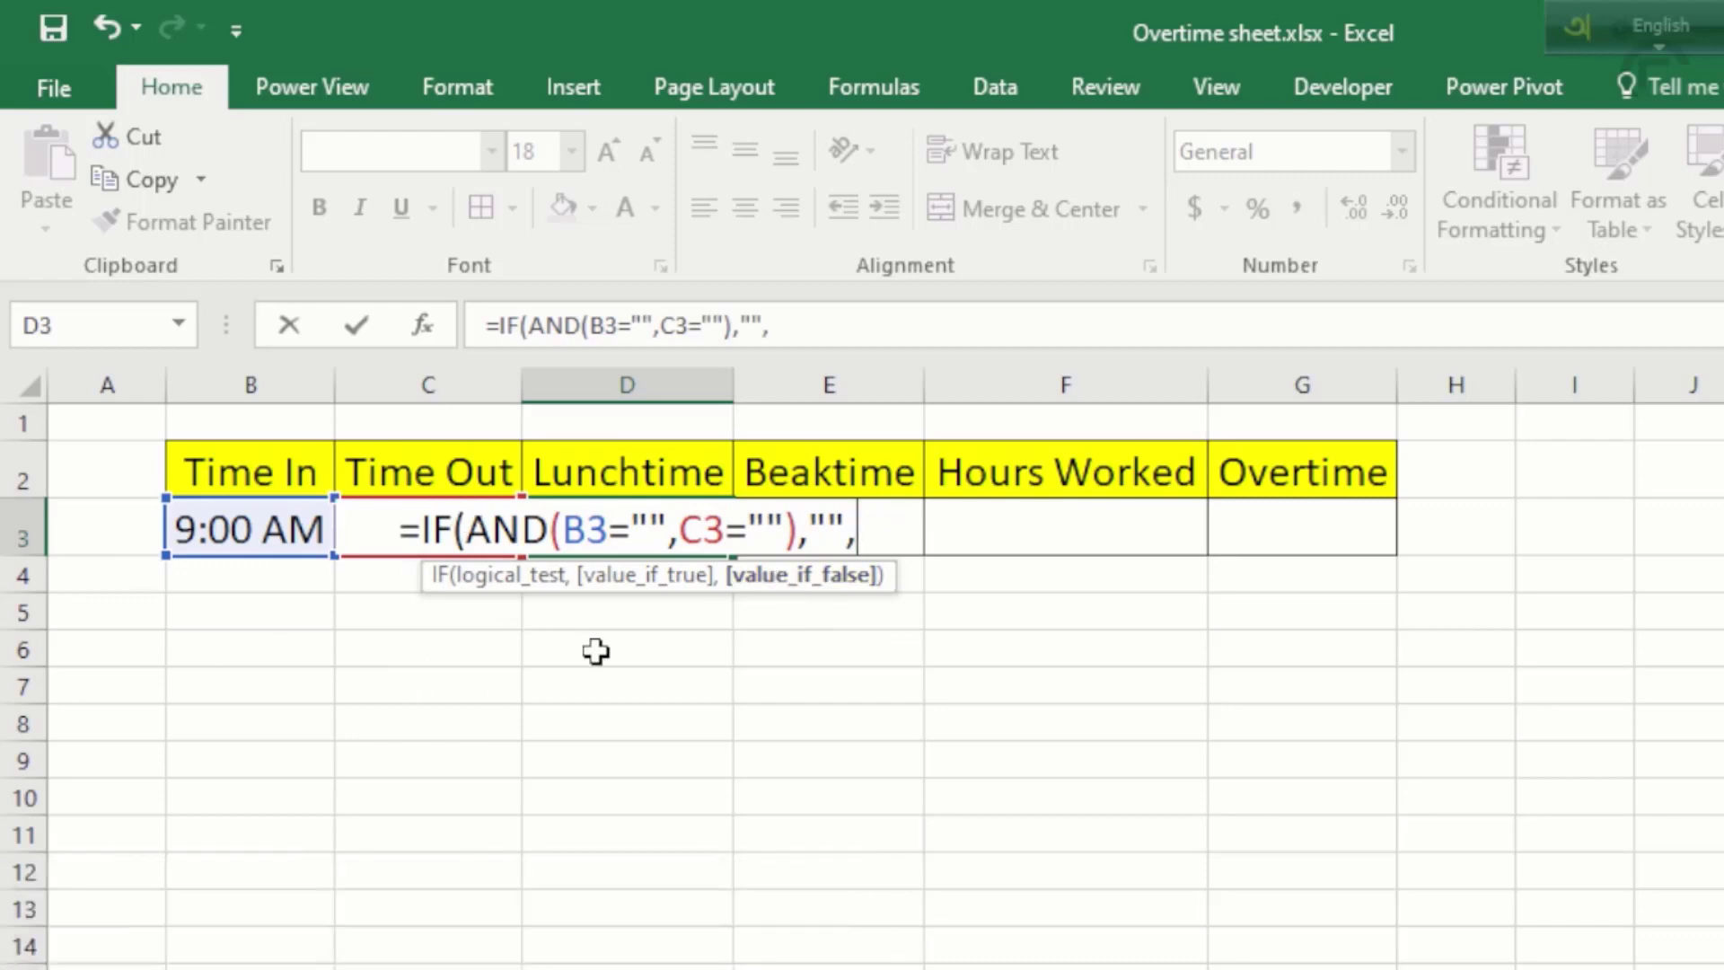
pyautogui.write('30')
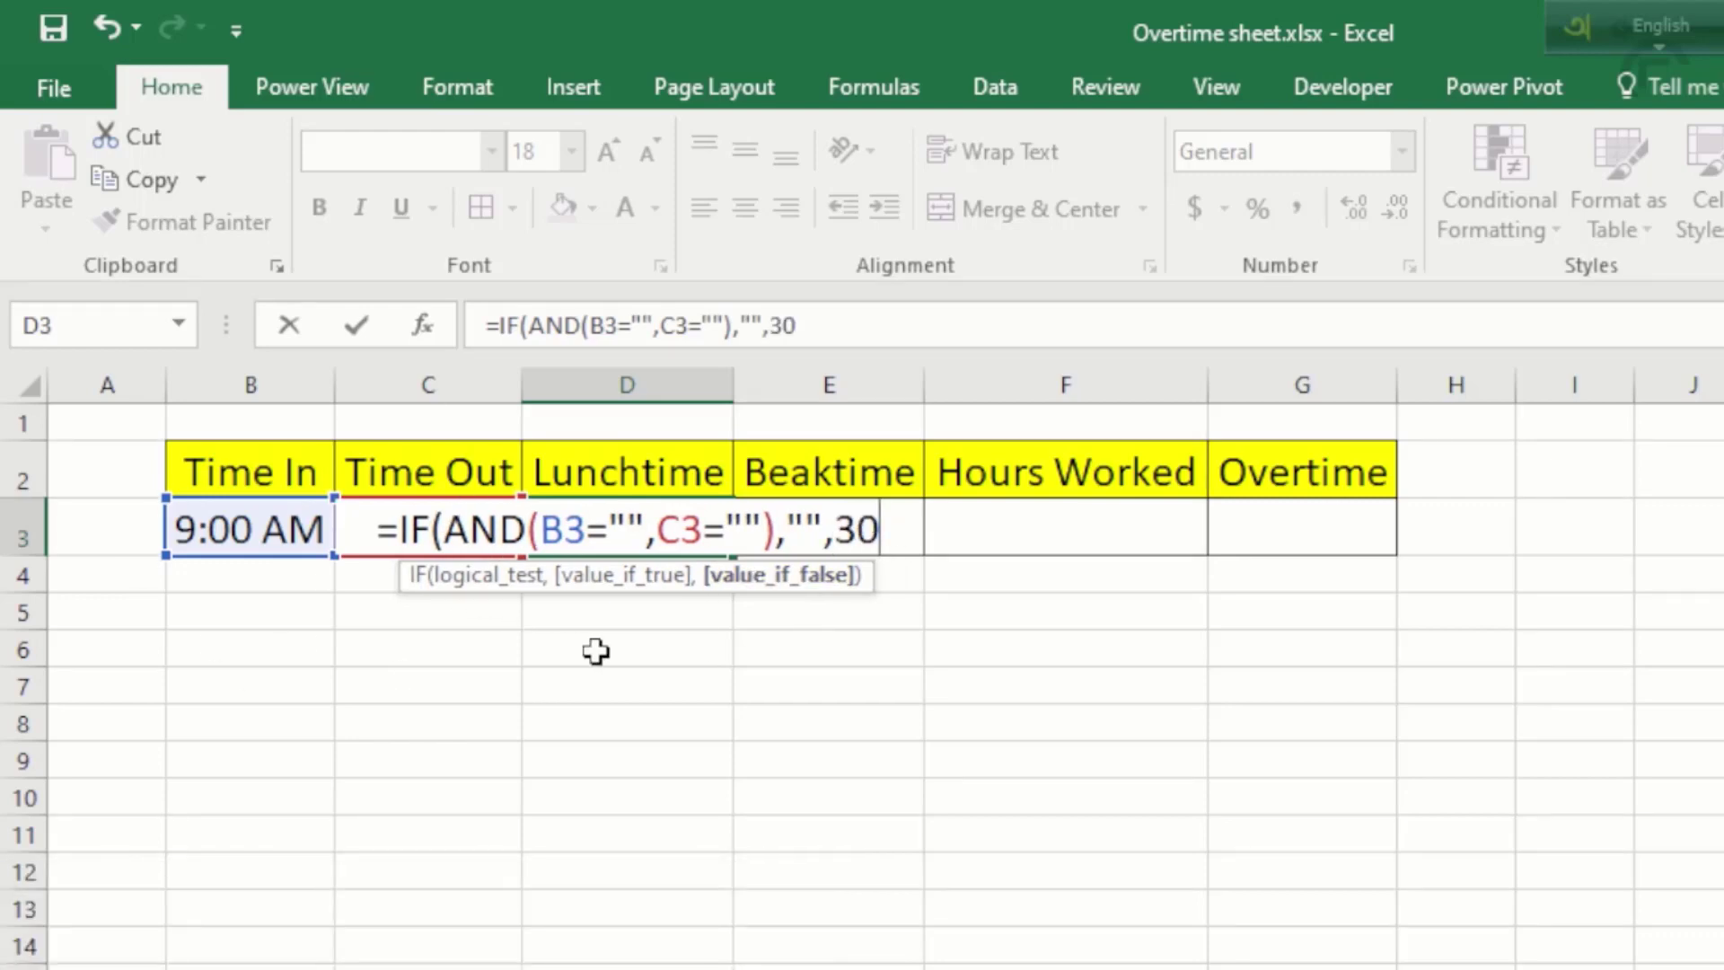
pyautogui.press('Return')
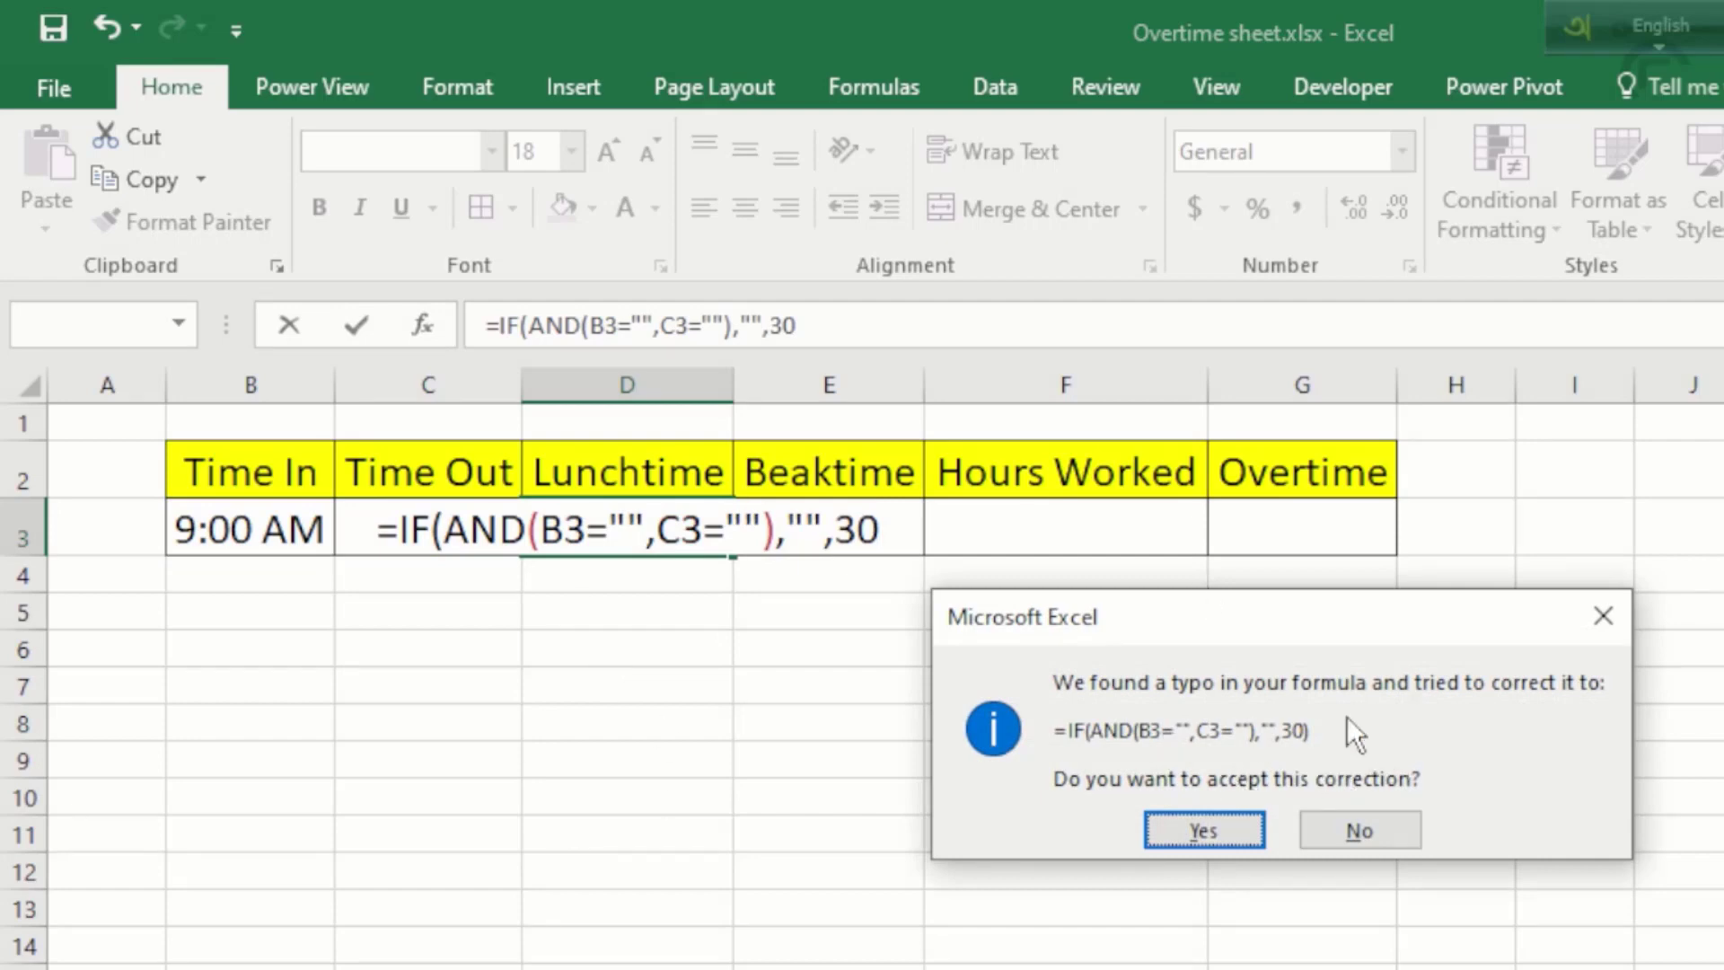
pyautogui.click(1221, 832)
pyautogui.click(676, 542)
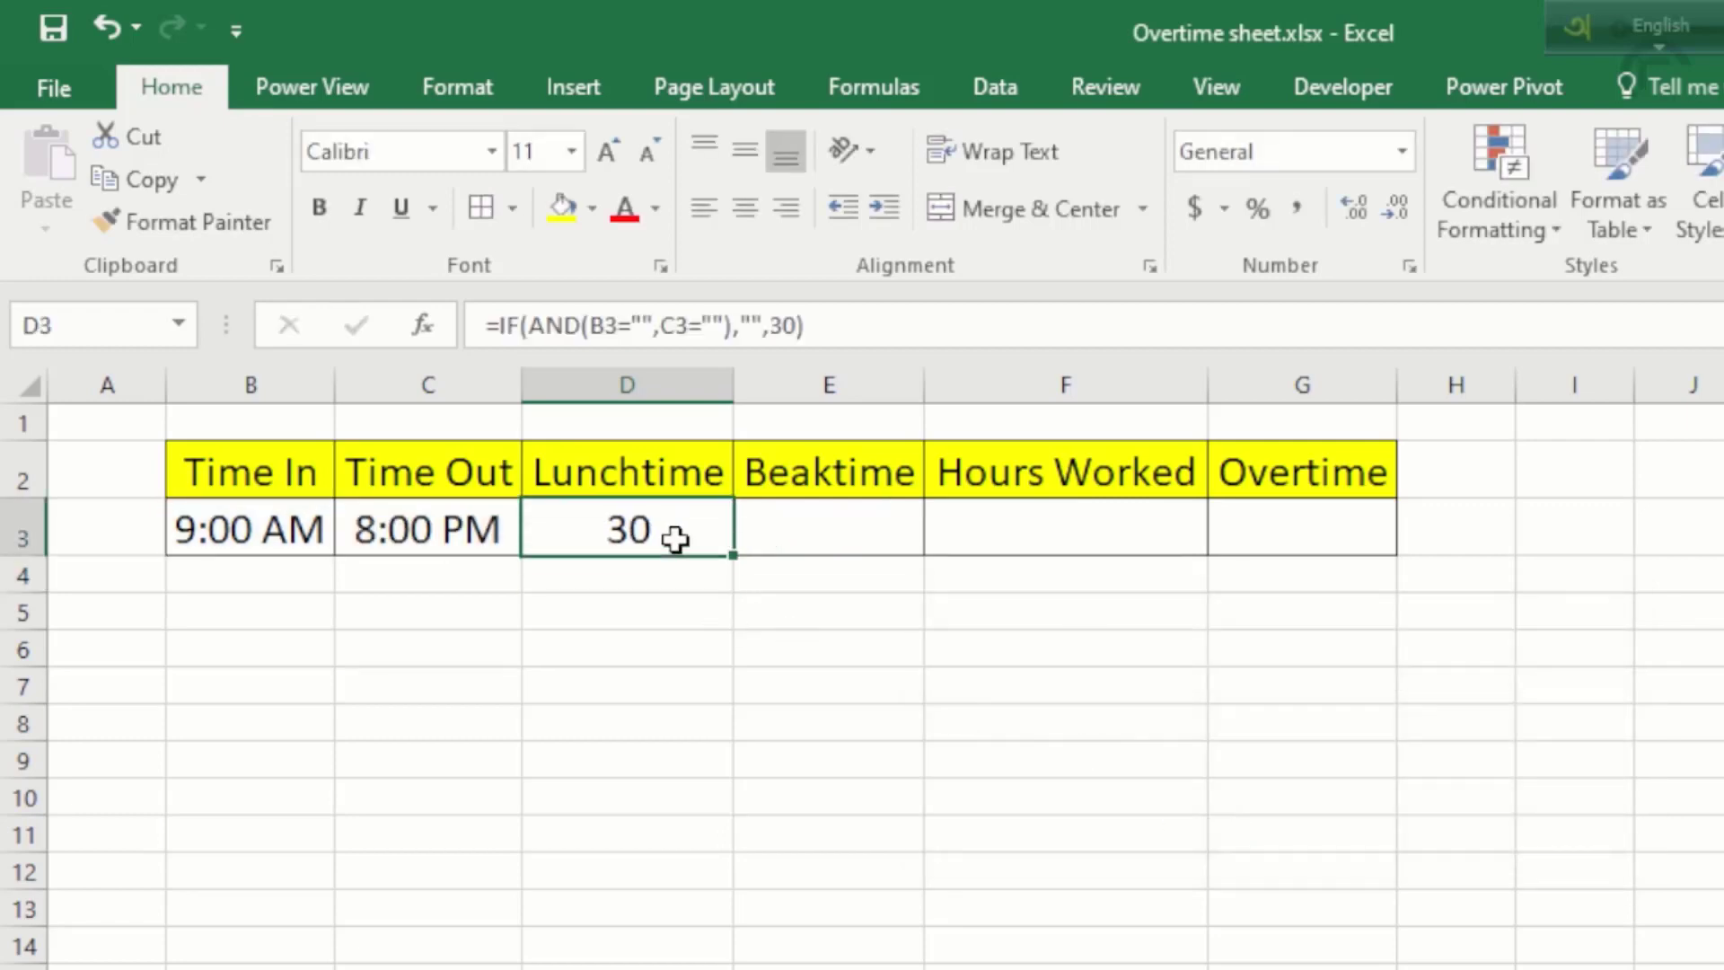
# Step: Test the Lunchtime formula by deleting the times in B3 and C3 one by one, and undo both deletions
pyautogui.click(265, 539)
pyautogui.press('Delete')
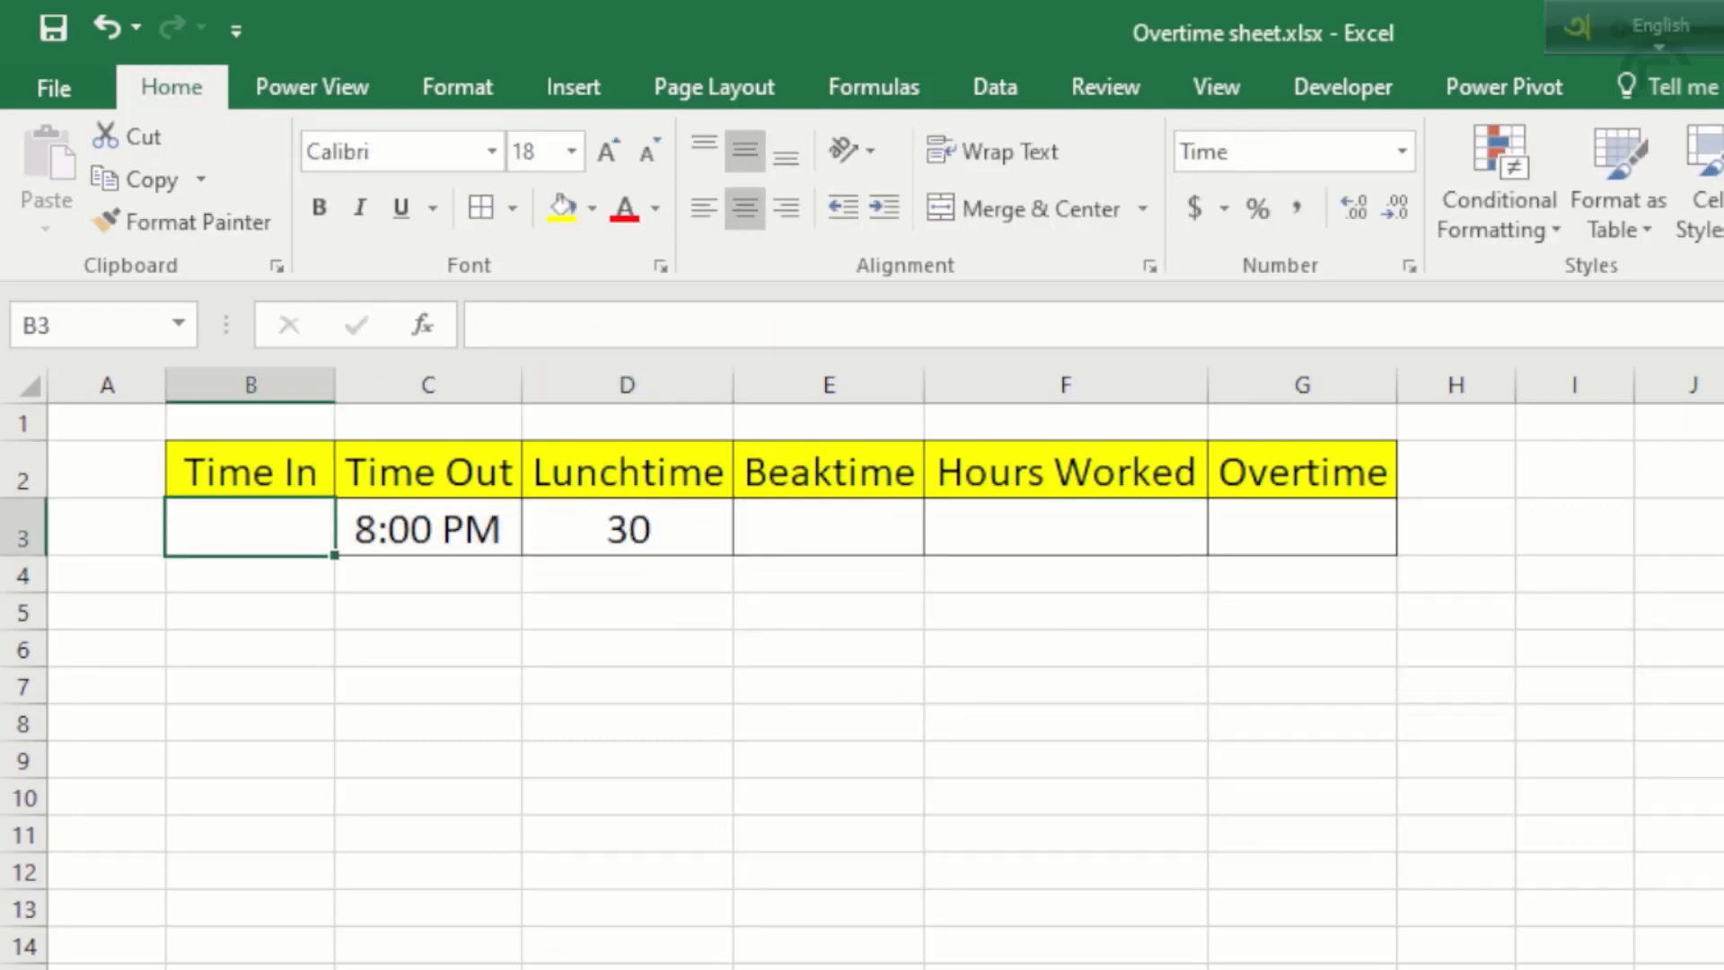
pyautogui.click(409, 530)
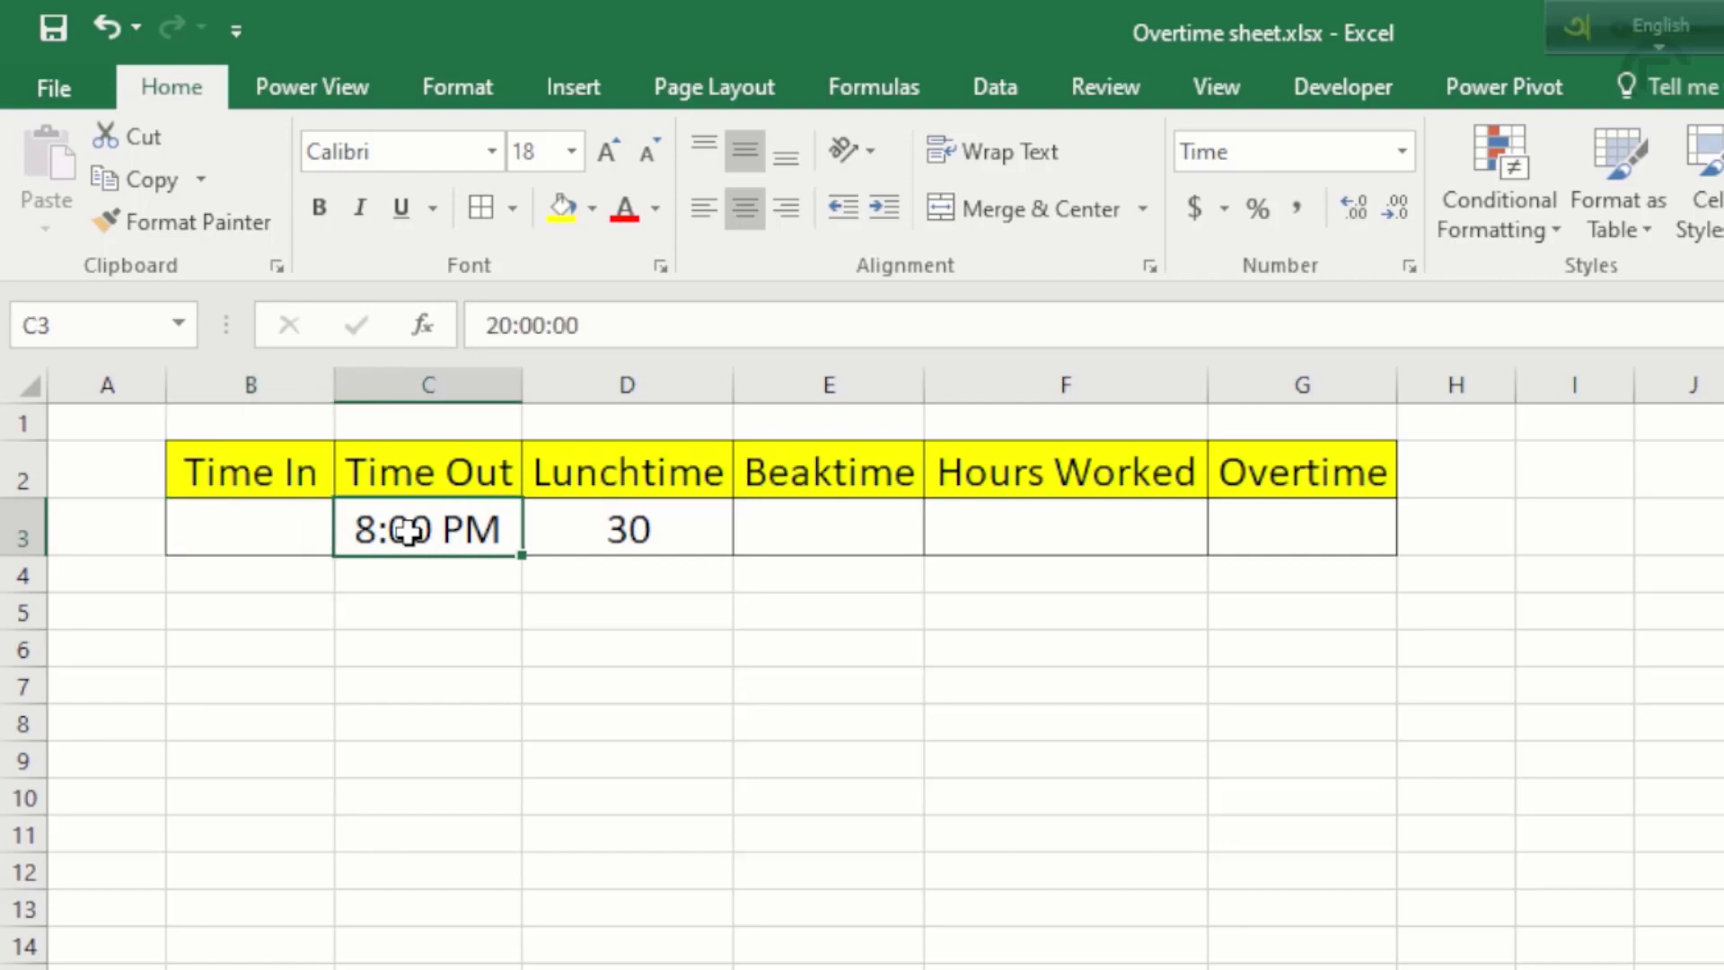
pyautogui.press('Delete')
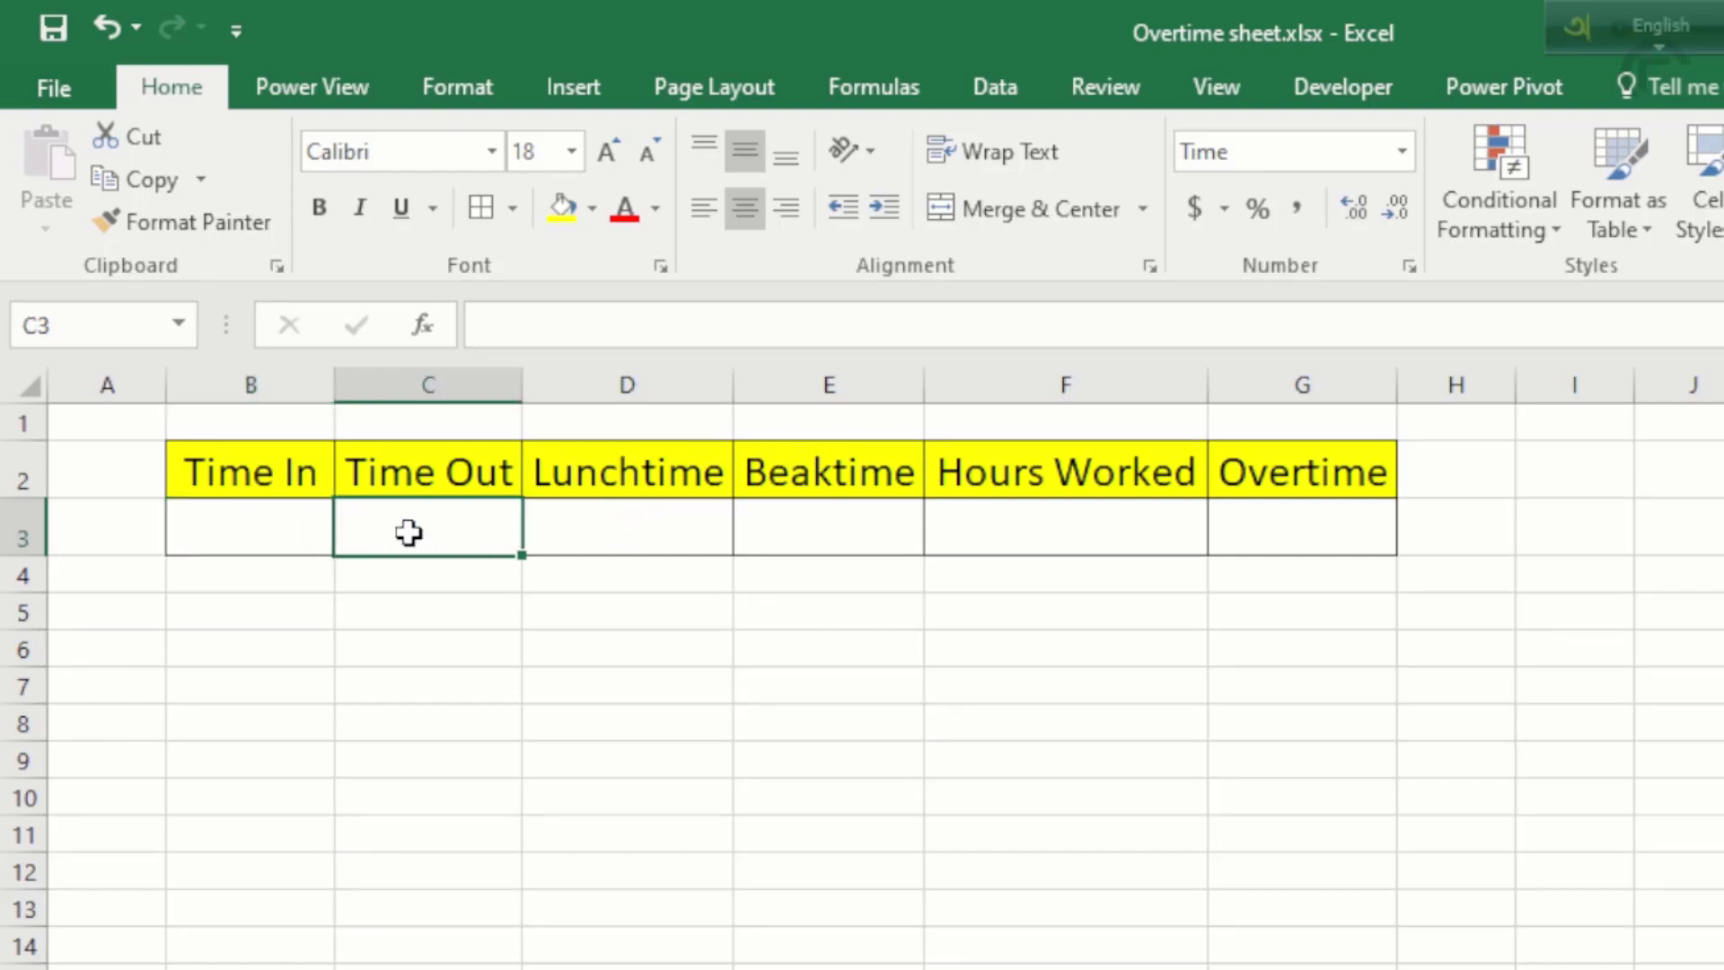
pyautogui.hotkey('ctrl', 'z')
pyautogui.hotkey('ctrl', 'z')
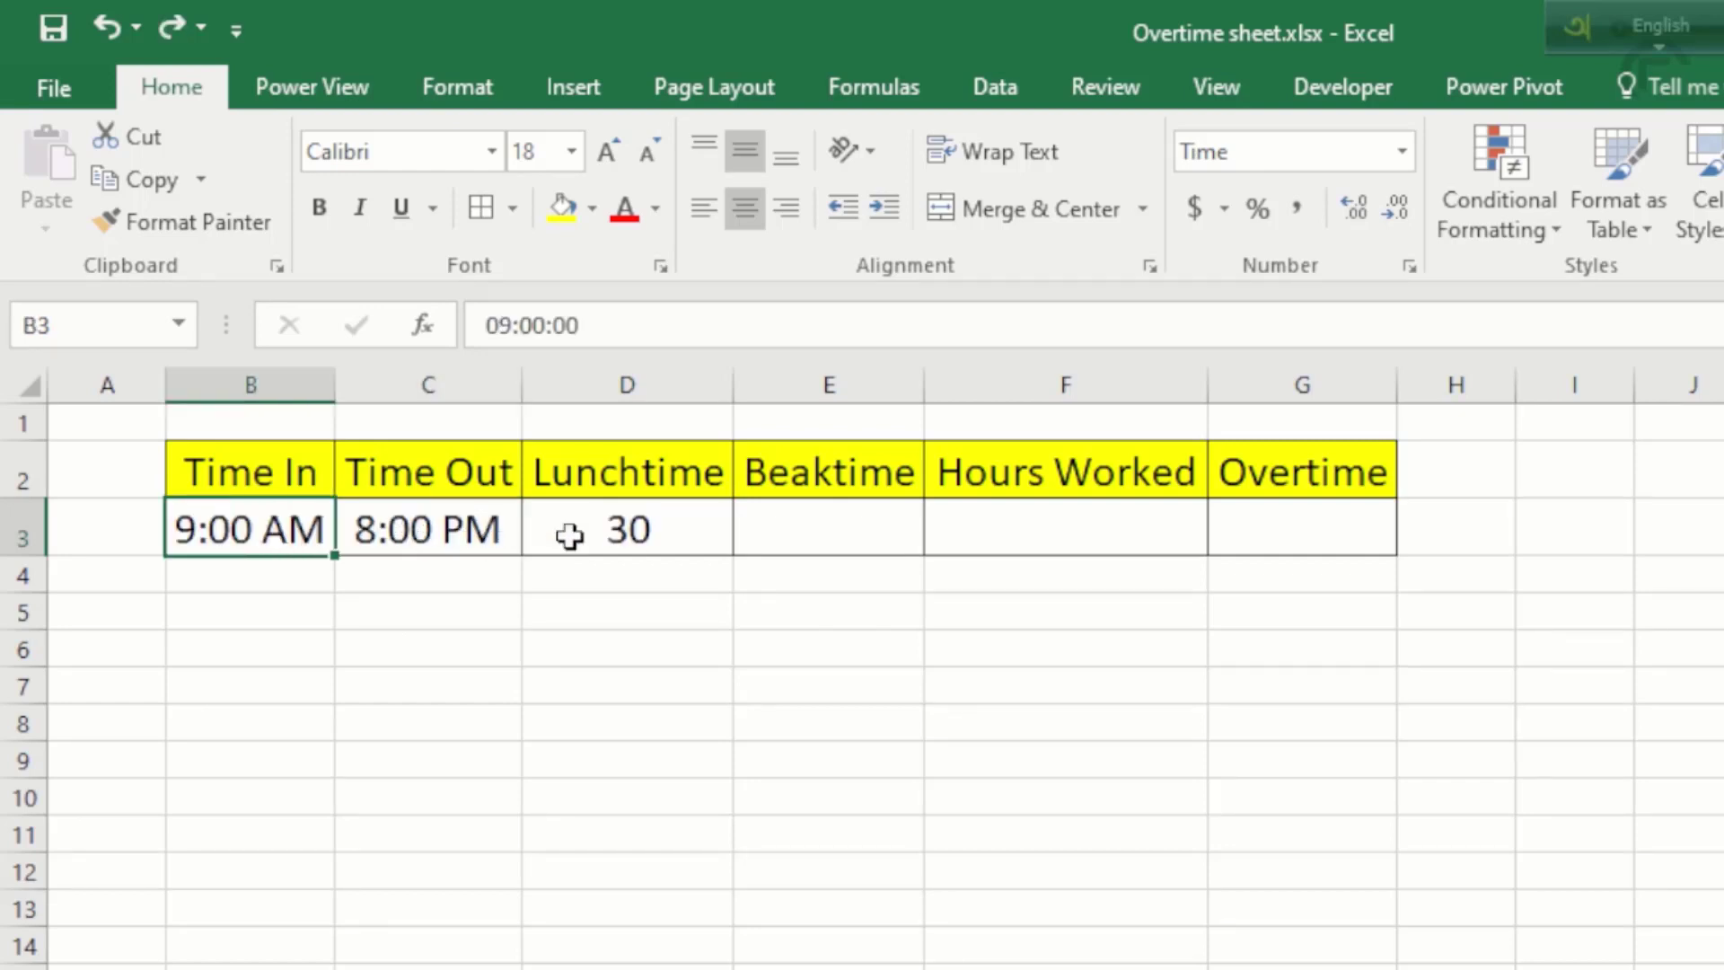
# Step: Copy the formula text =IF(AND(B3="",C3=""),"",30) from D3 and paste it into the Beaktime cell E3
pyautogui.click(649, 524)
pyautogui.click(799, 547)
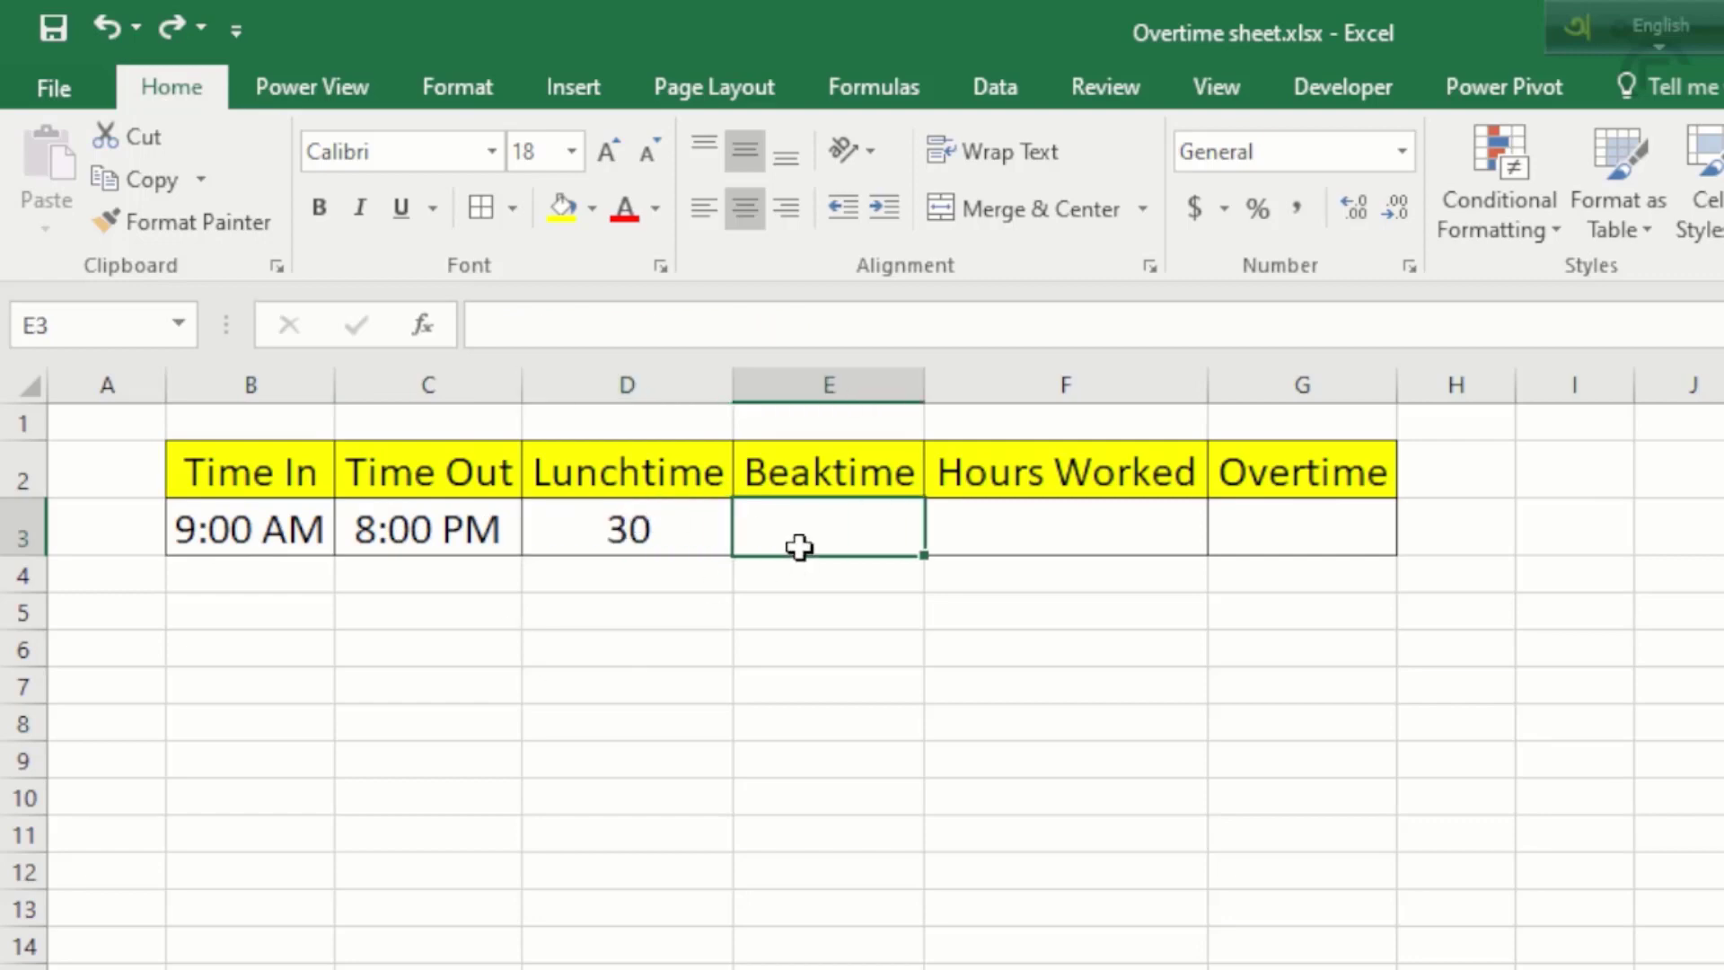
pyautogui.click(664, 539)
pyautogui.click(827, 325)
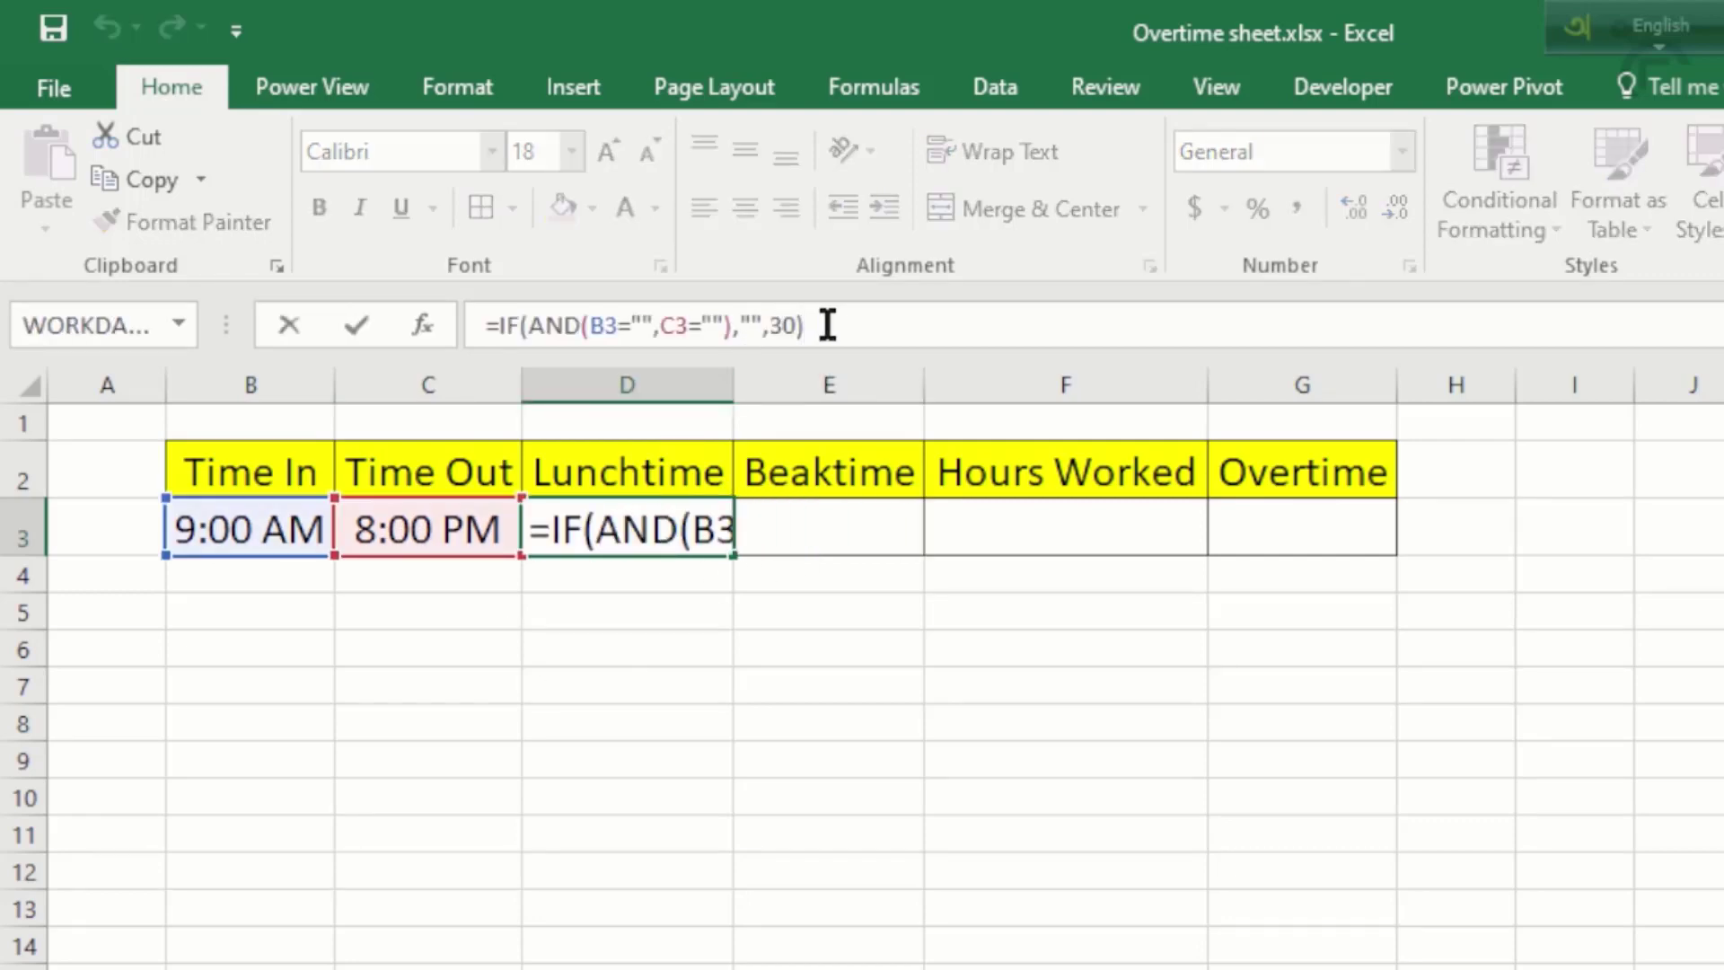
pyautogui.moveTo(827, 325); pyautogui.dragTo(368, 298)
pyautogui.hotkey('ctrl', 'c')
pyautogui.press('Escape')
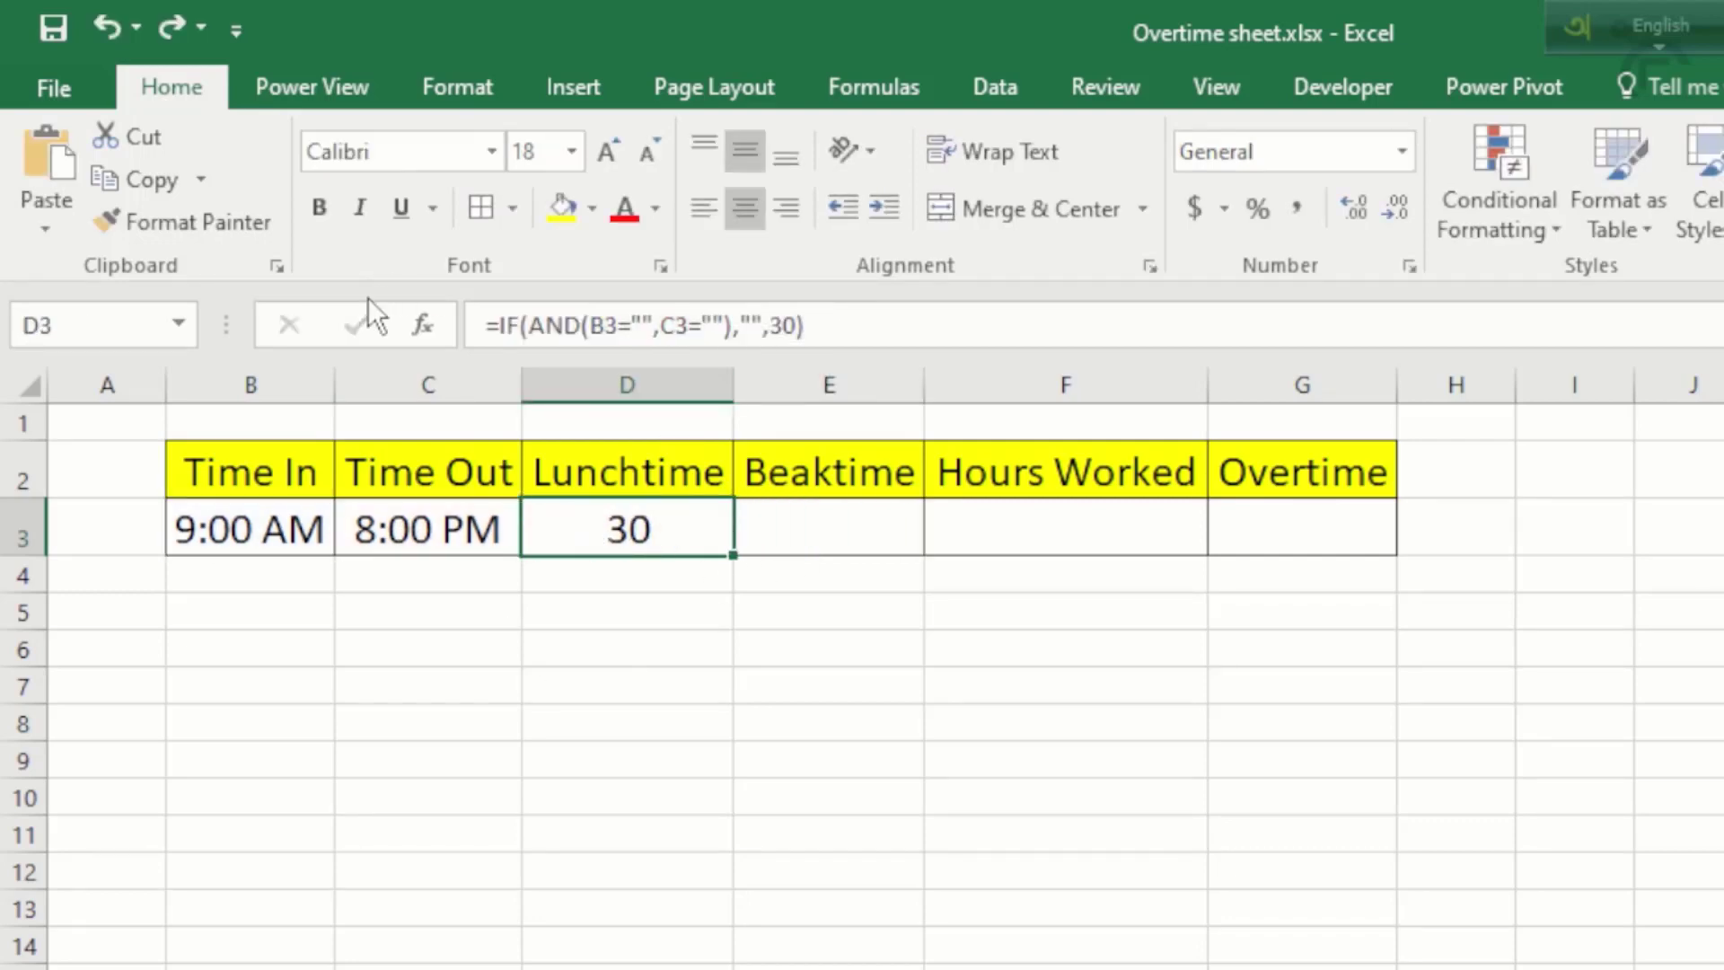
pyautogui.click(815, 514)
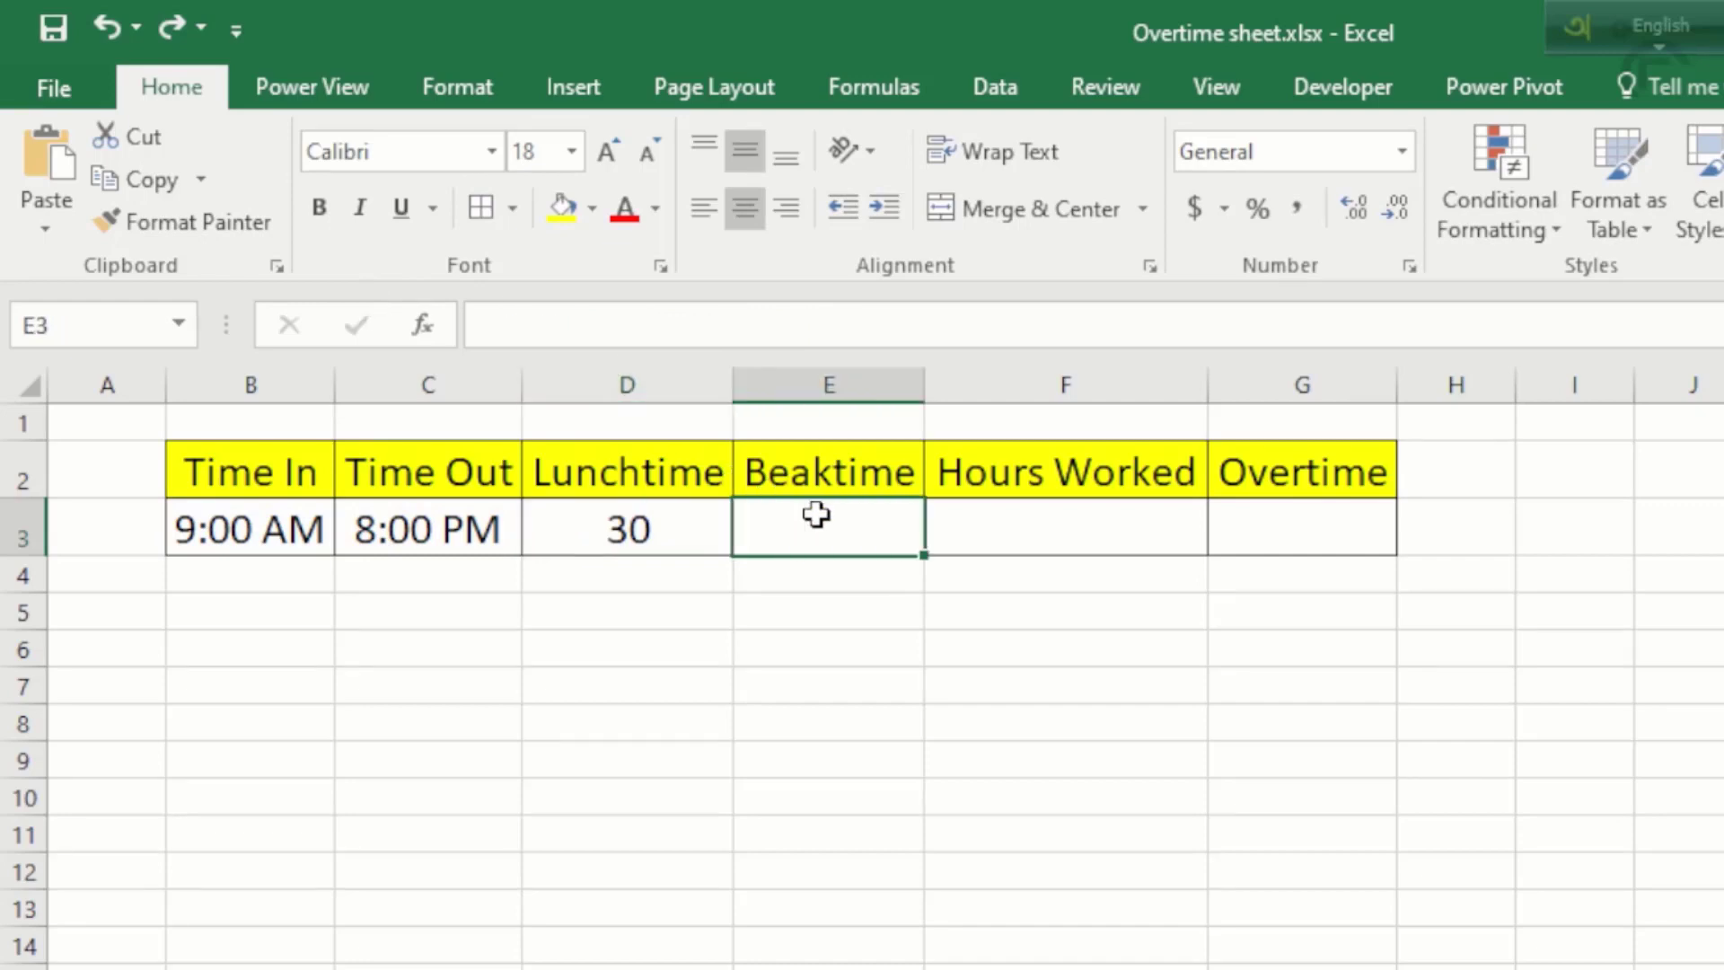
pyautogui.hotkey('ctrl', 'v')
# Step: Test the Lunchtime and Beaktime formulas by clearing B3:C3 in one go, and undo the deletion
pyautogui.click(571, 537)
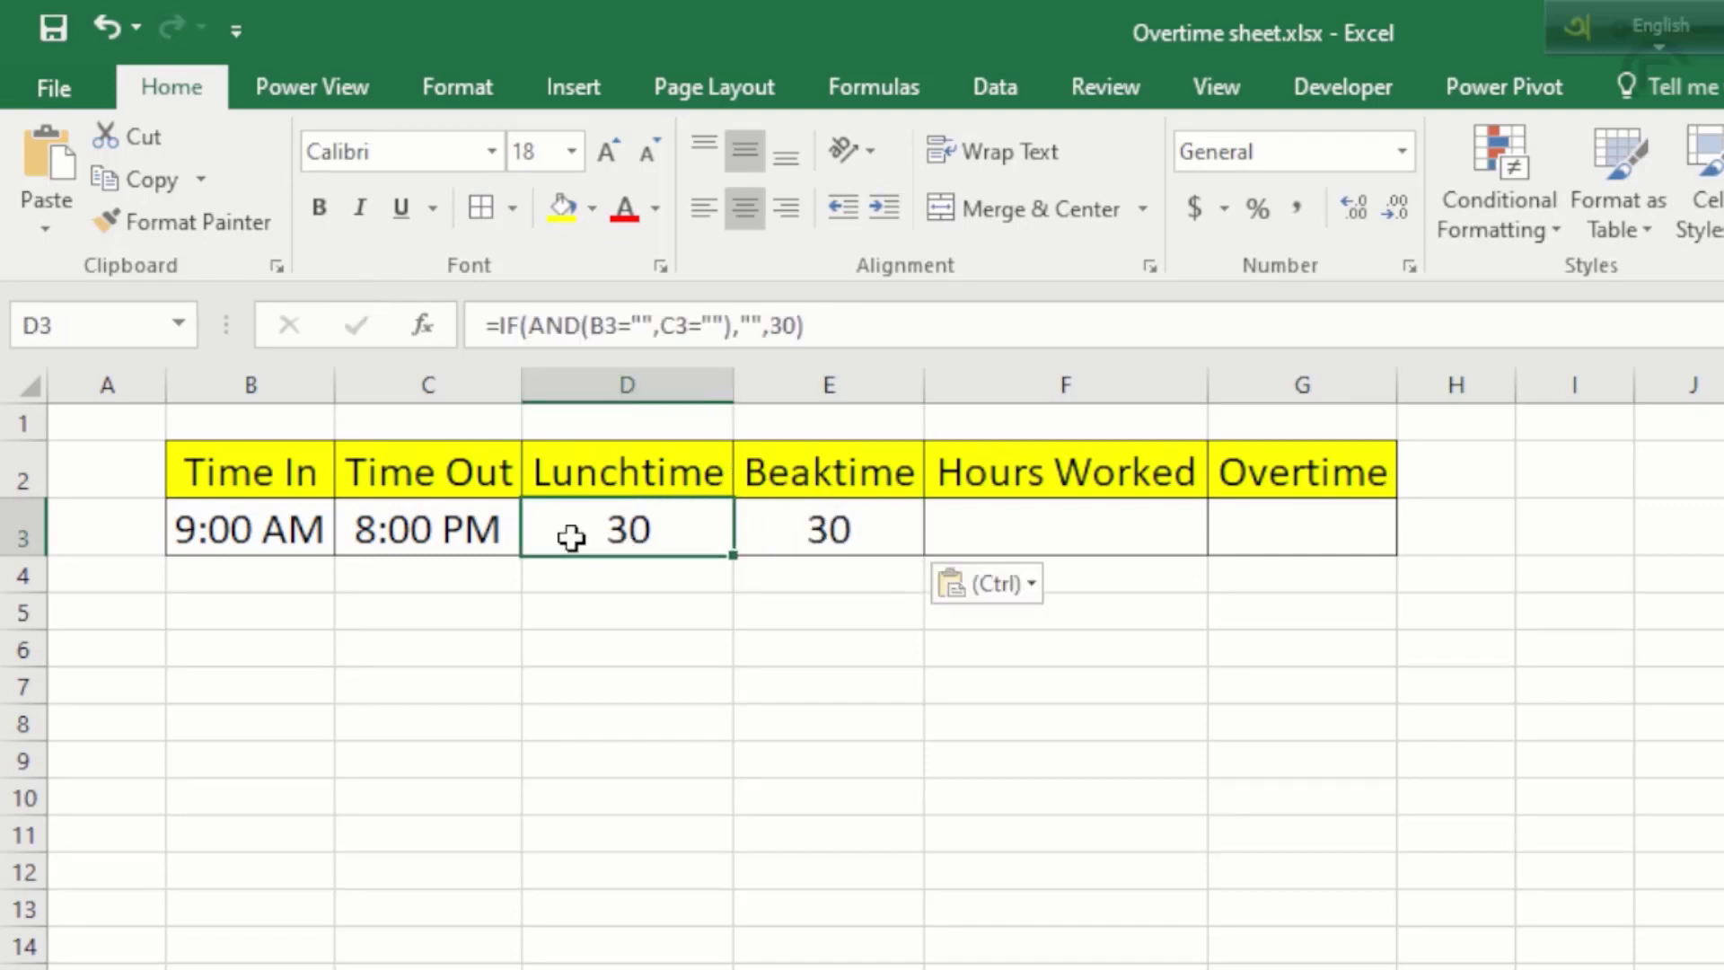
pyautogui.click(344, 531)
pyautogui.moveTo(242, 529); pyautogui.dragTo(404, 531)
pyautogui.press('Delete')
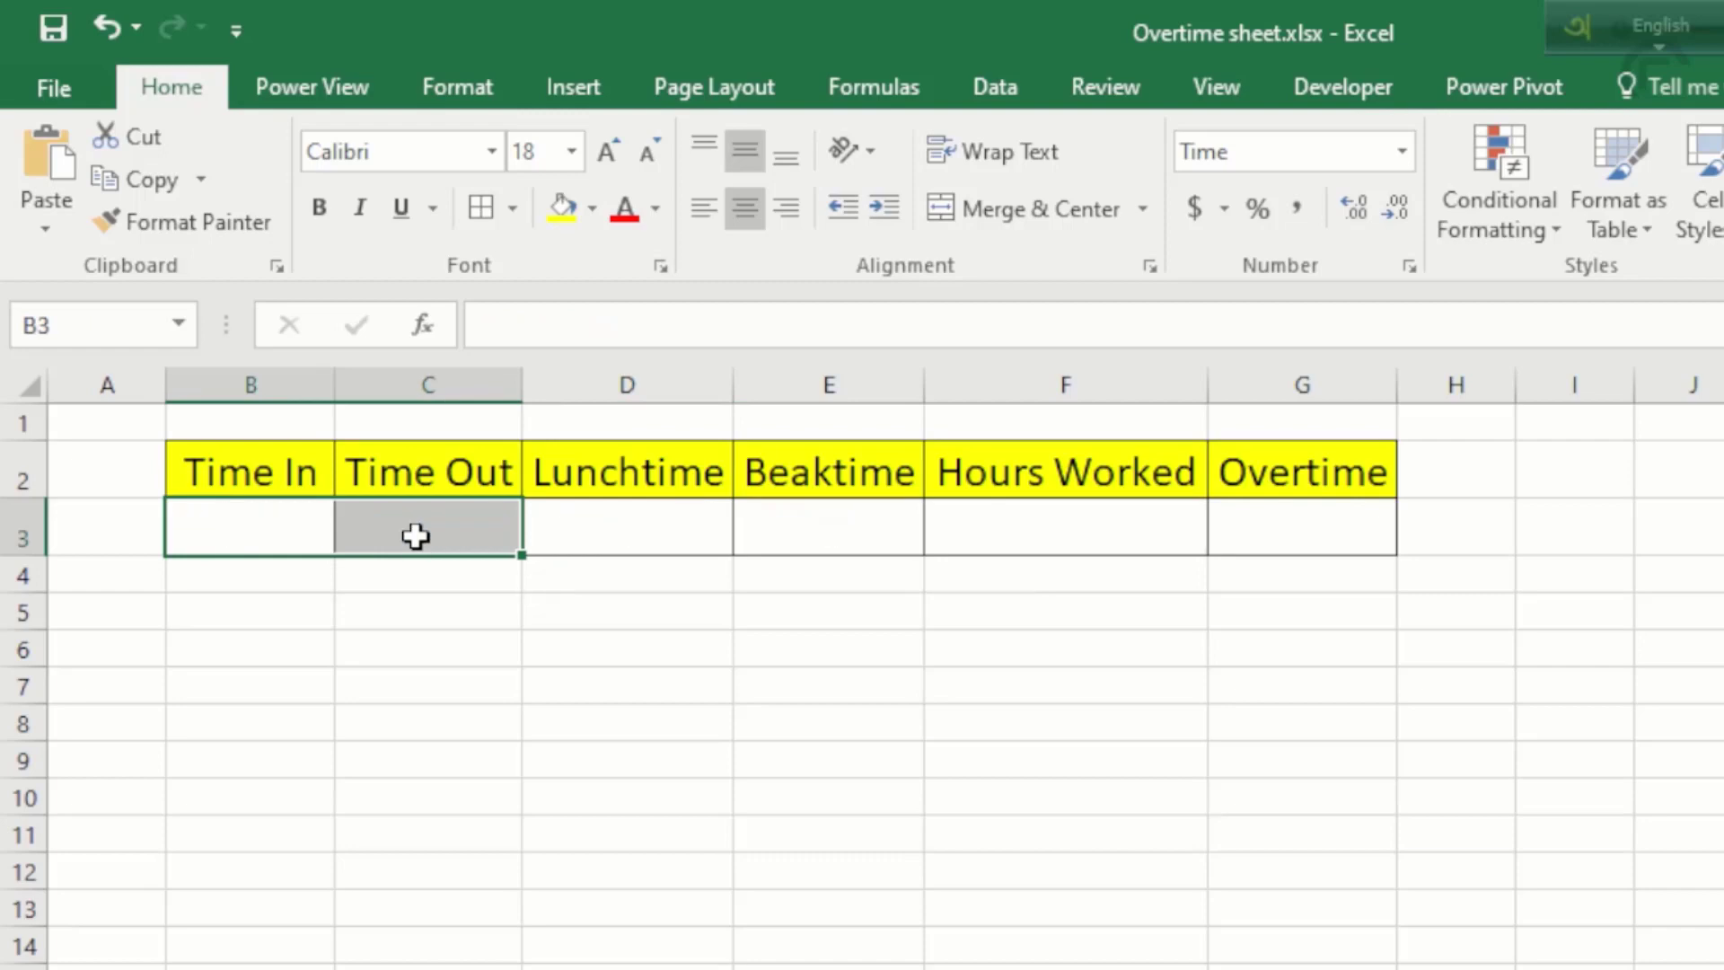
pyautogui.hotkey('ctrl', 'z')
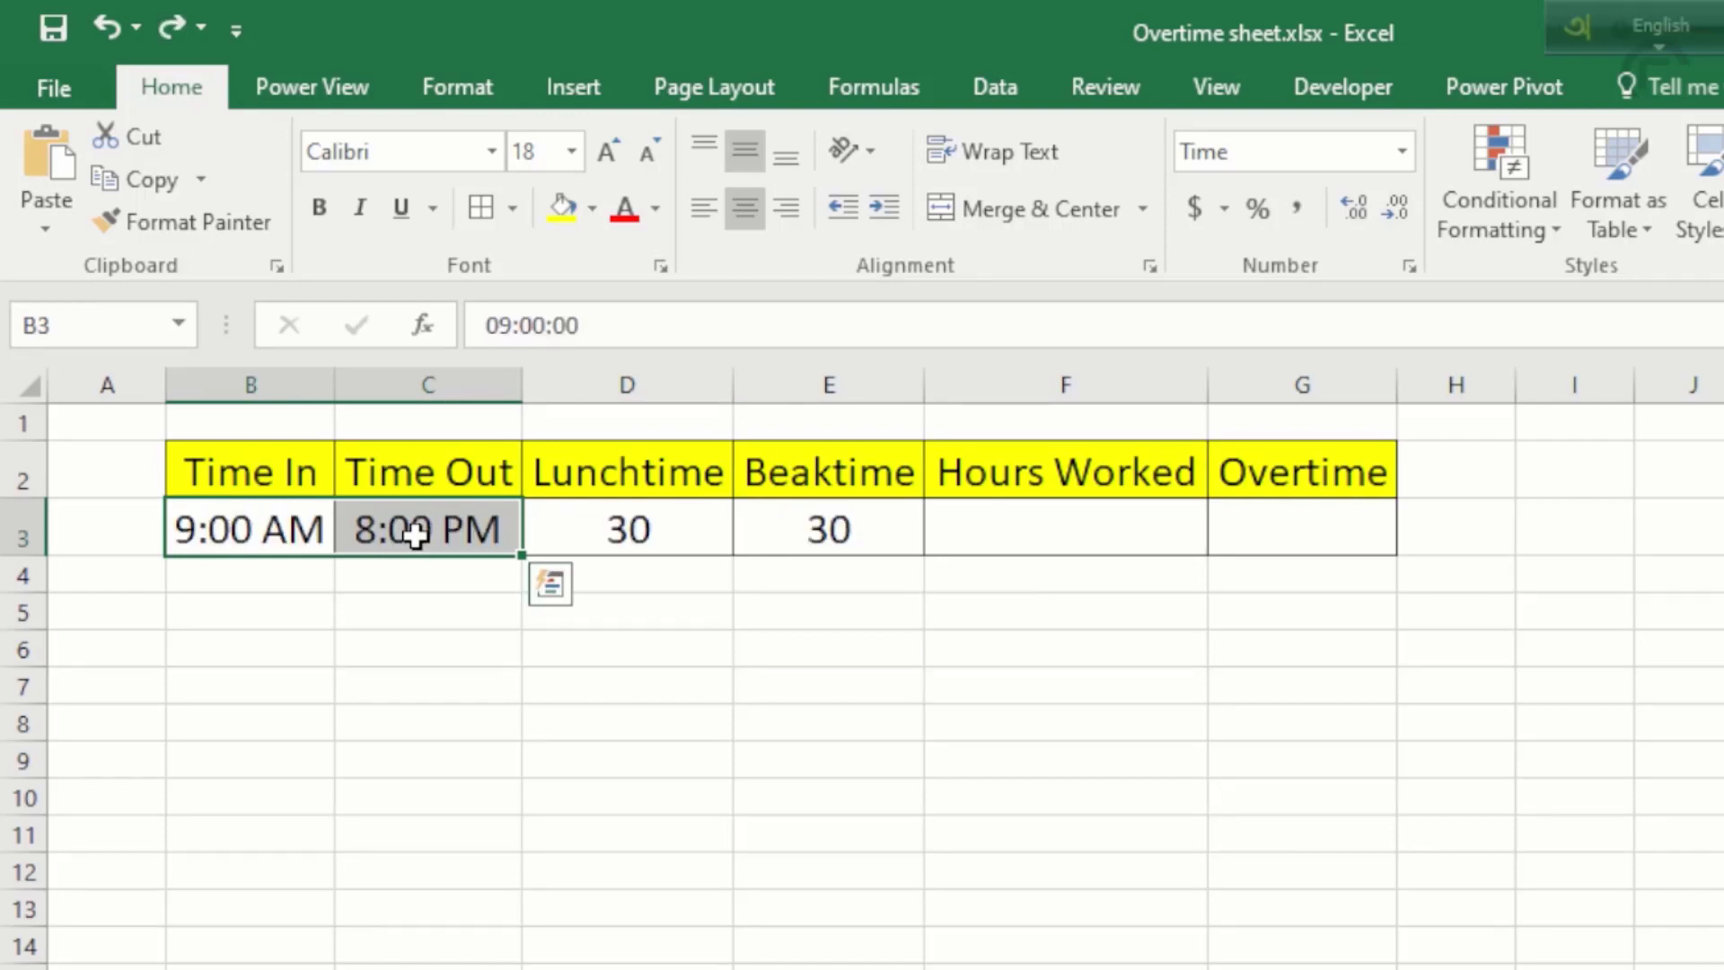
pyautogui.click(802, 532)
pyautogui.click(1093, 512)
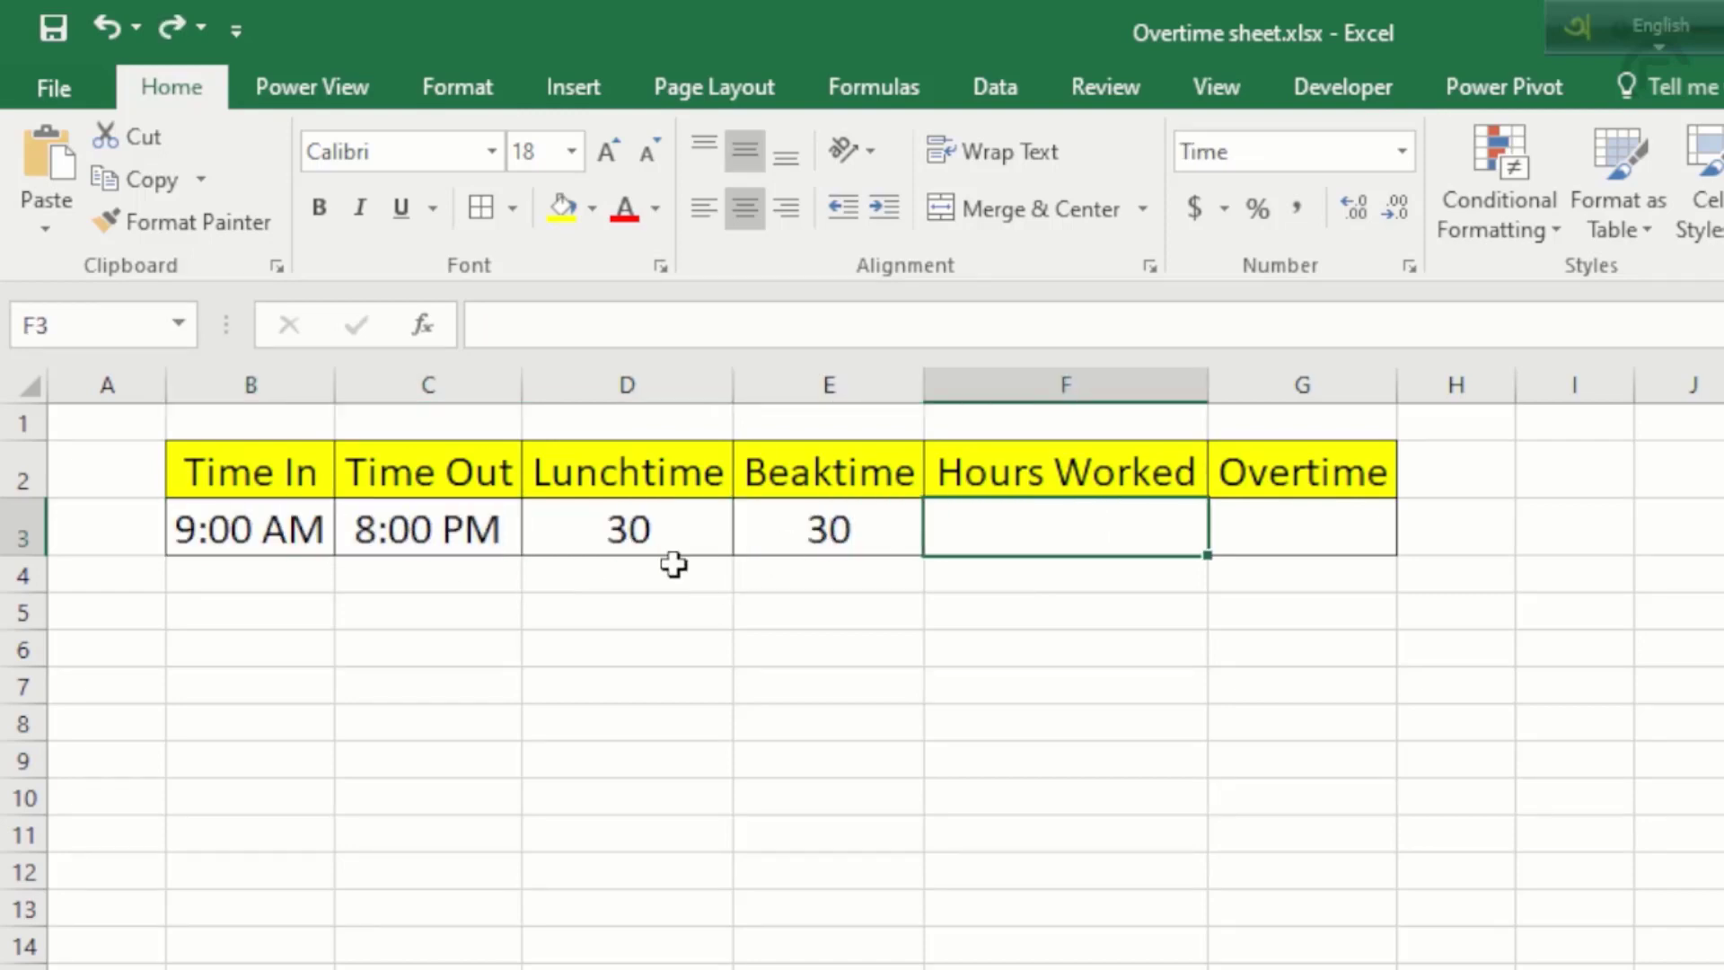
pyautogui.click(350, 549)
# Step: Format the Time In cell B3 with the Time category's 1:30 PM type
pyautogui.click(227, 530)
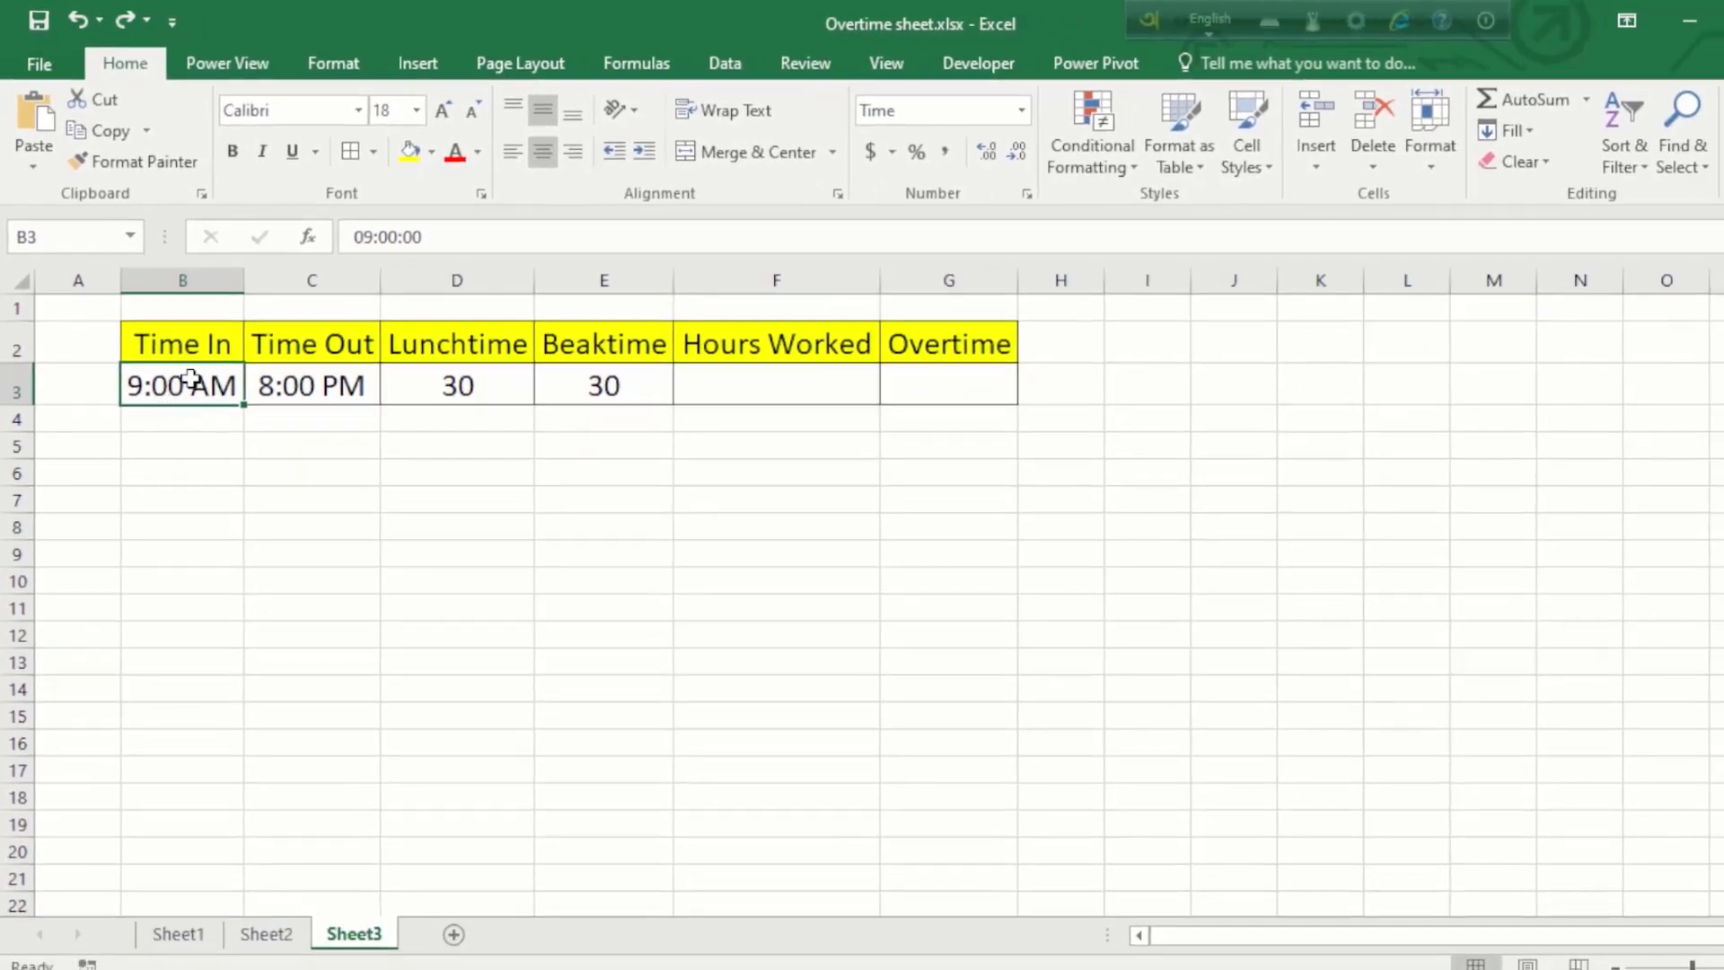
pyautogui.click(1024, 111)
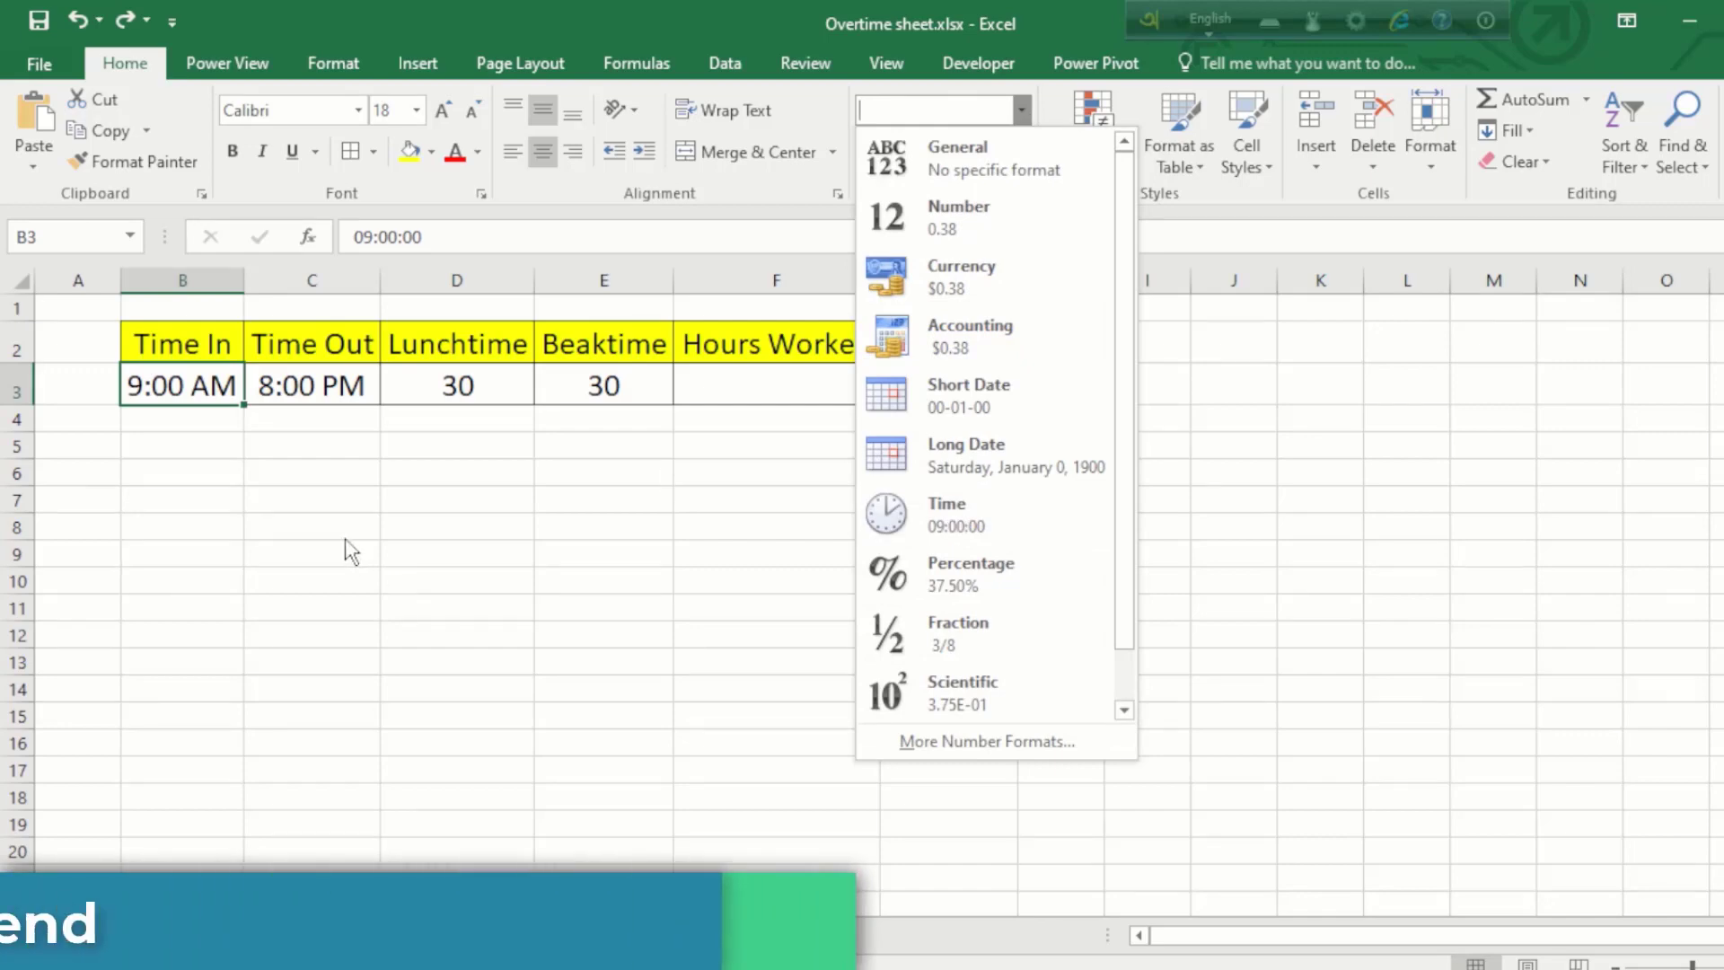
pyautogui.click(192, 380)
pyautogui.rightClick(198, 388)
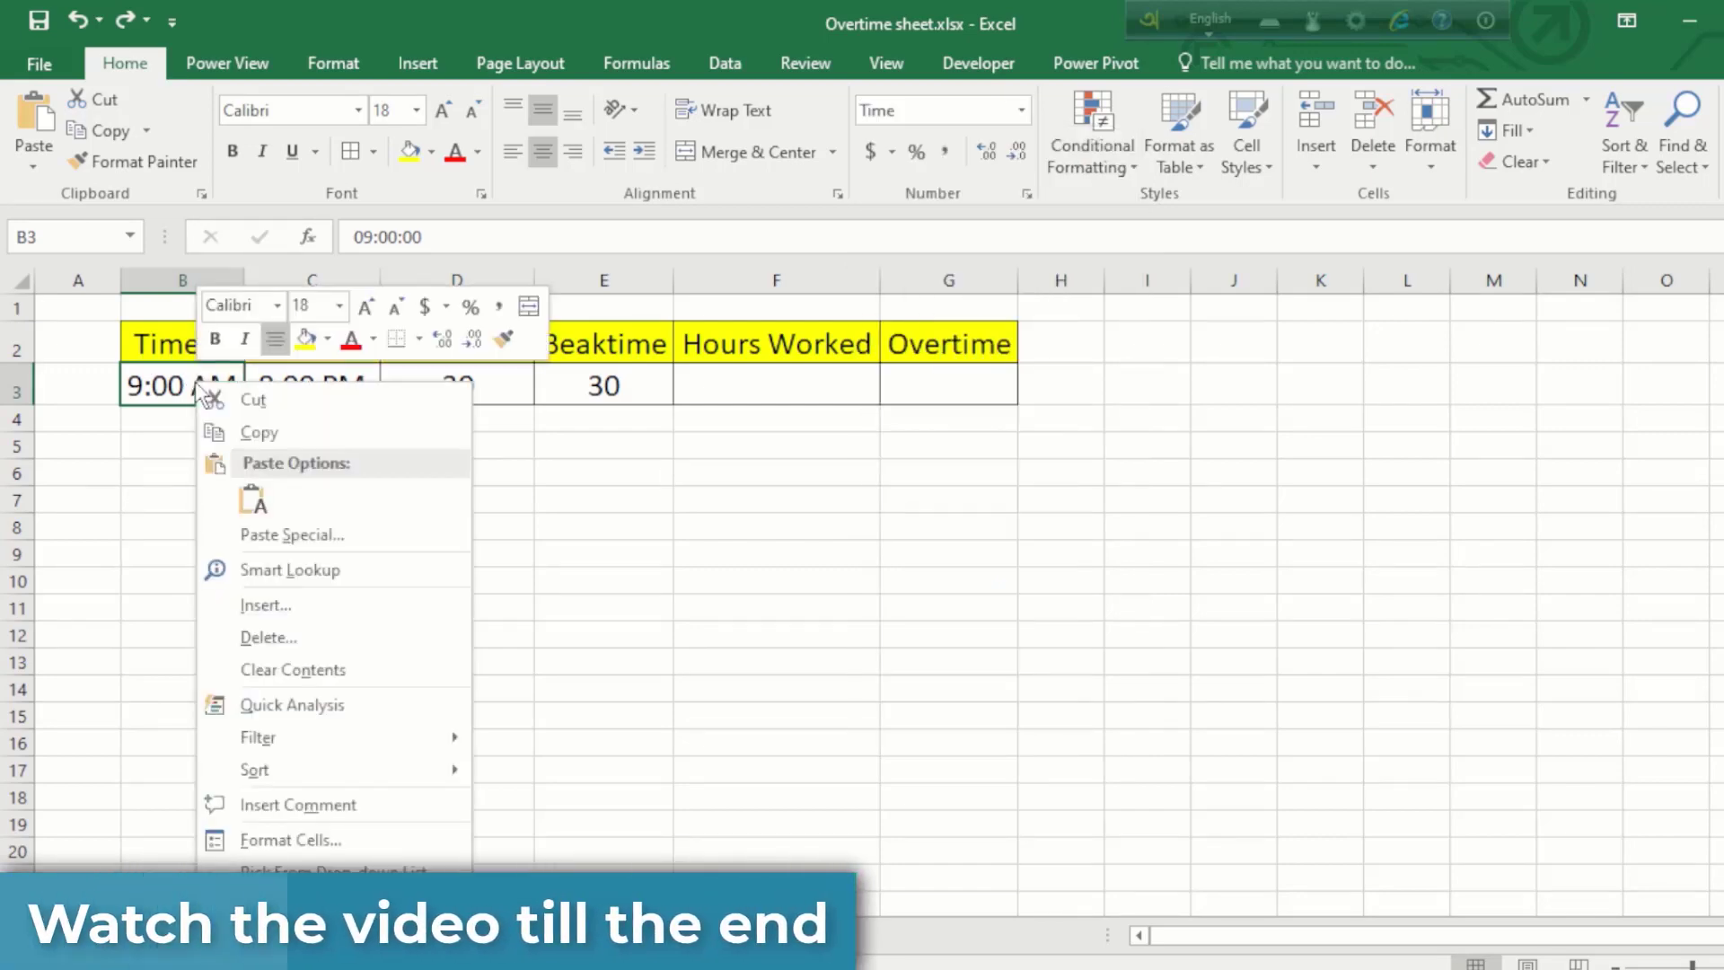
pyautogui.click(361, 843)
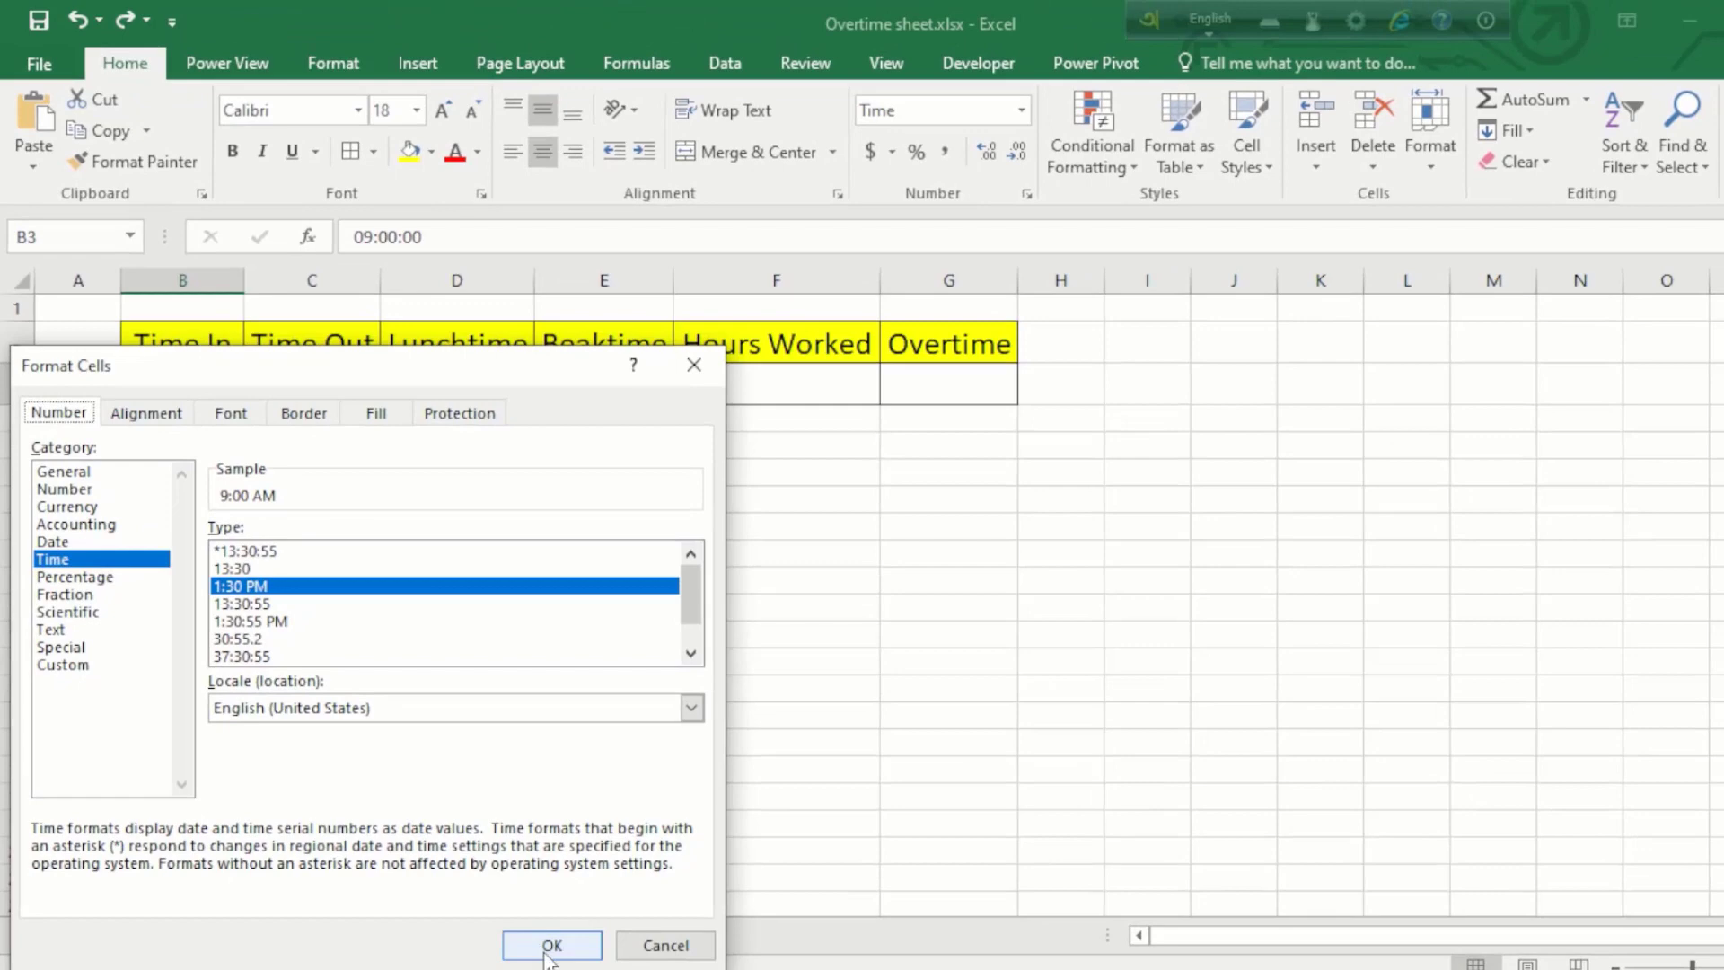
pyautogui.click(744, 936)
pyautogui.click(465, 453)
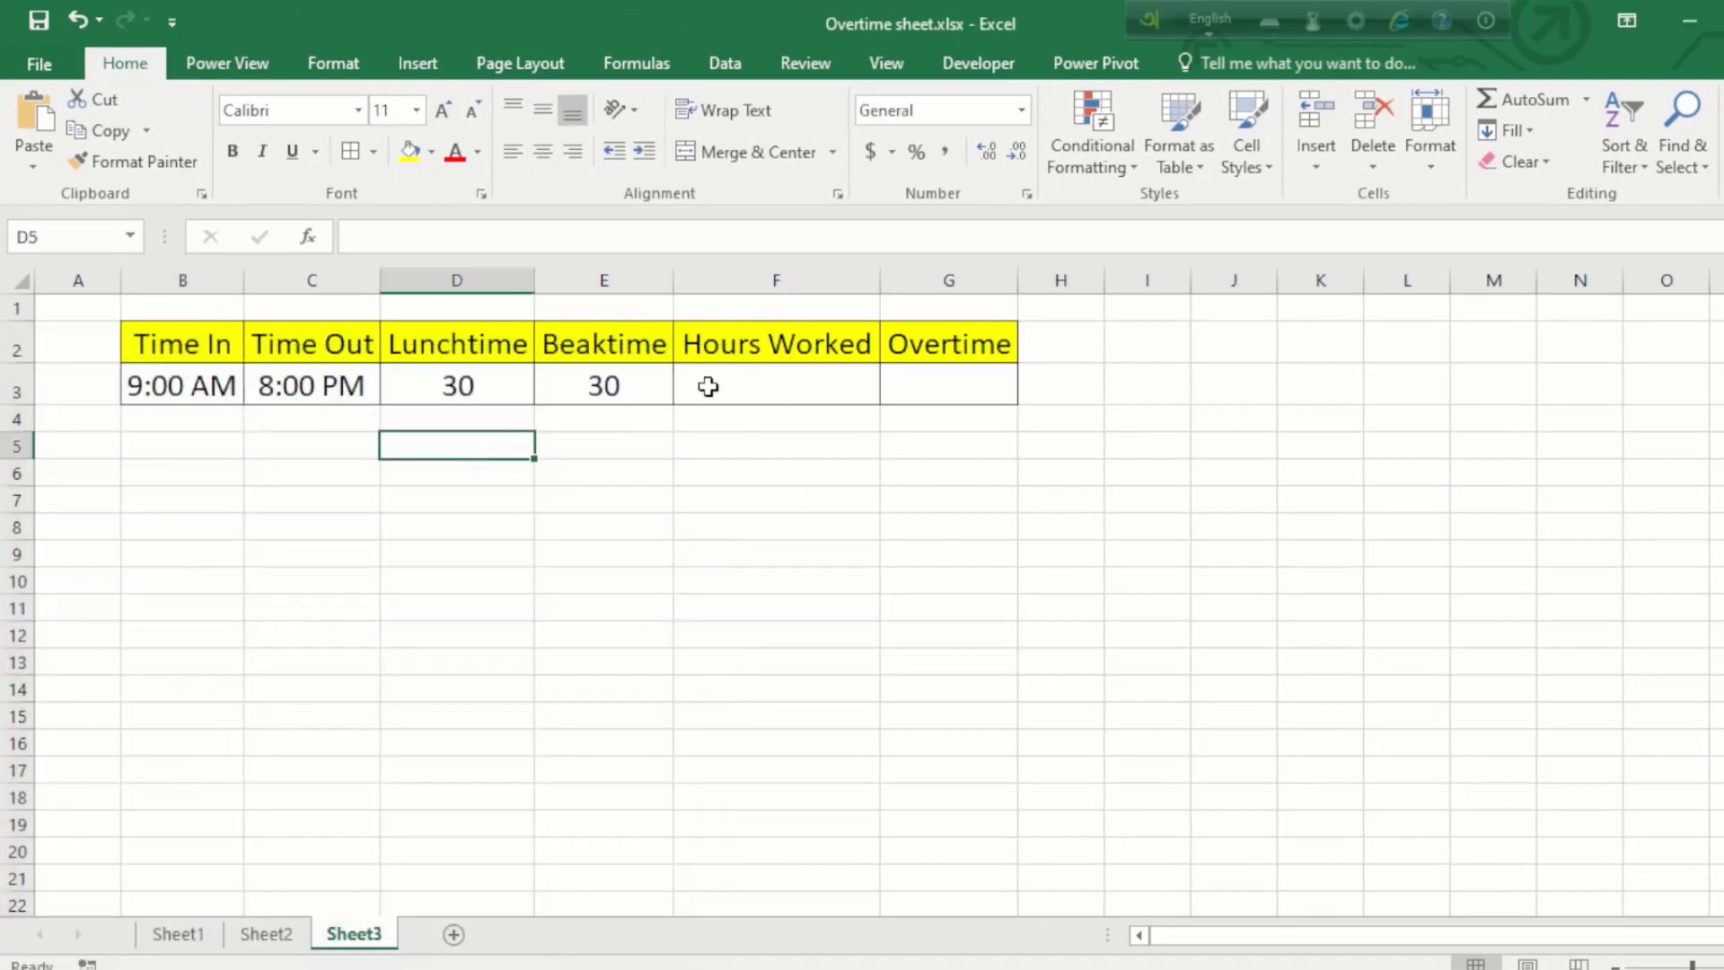
# Step: Start the Hours Worked formula in F3 with =MOD(C3-B3,24), subtracting the time in from the time out
pyautogui.click(743, 381)
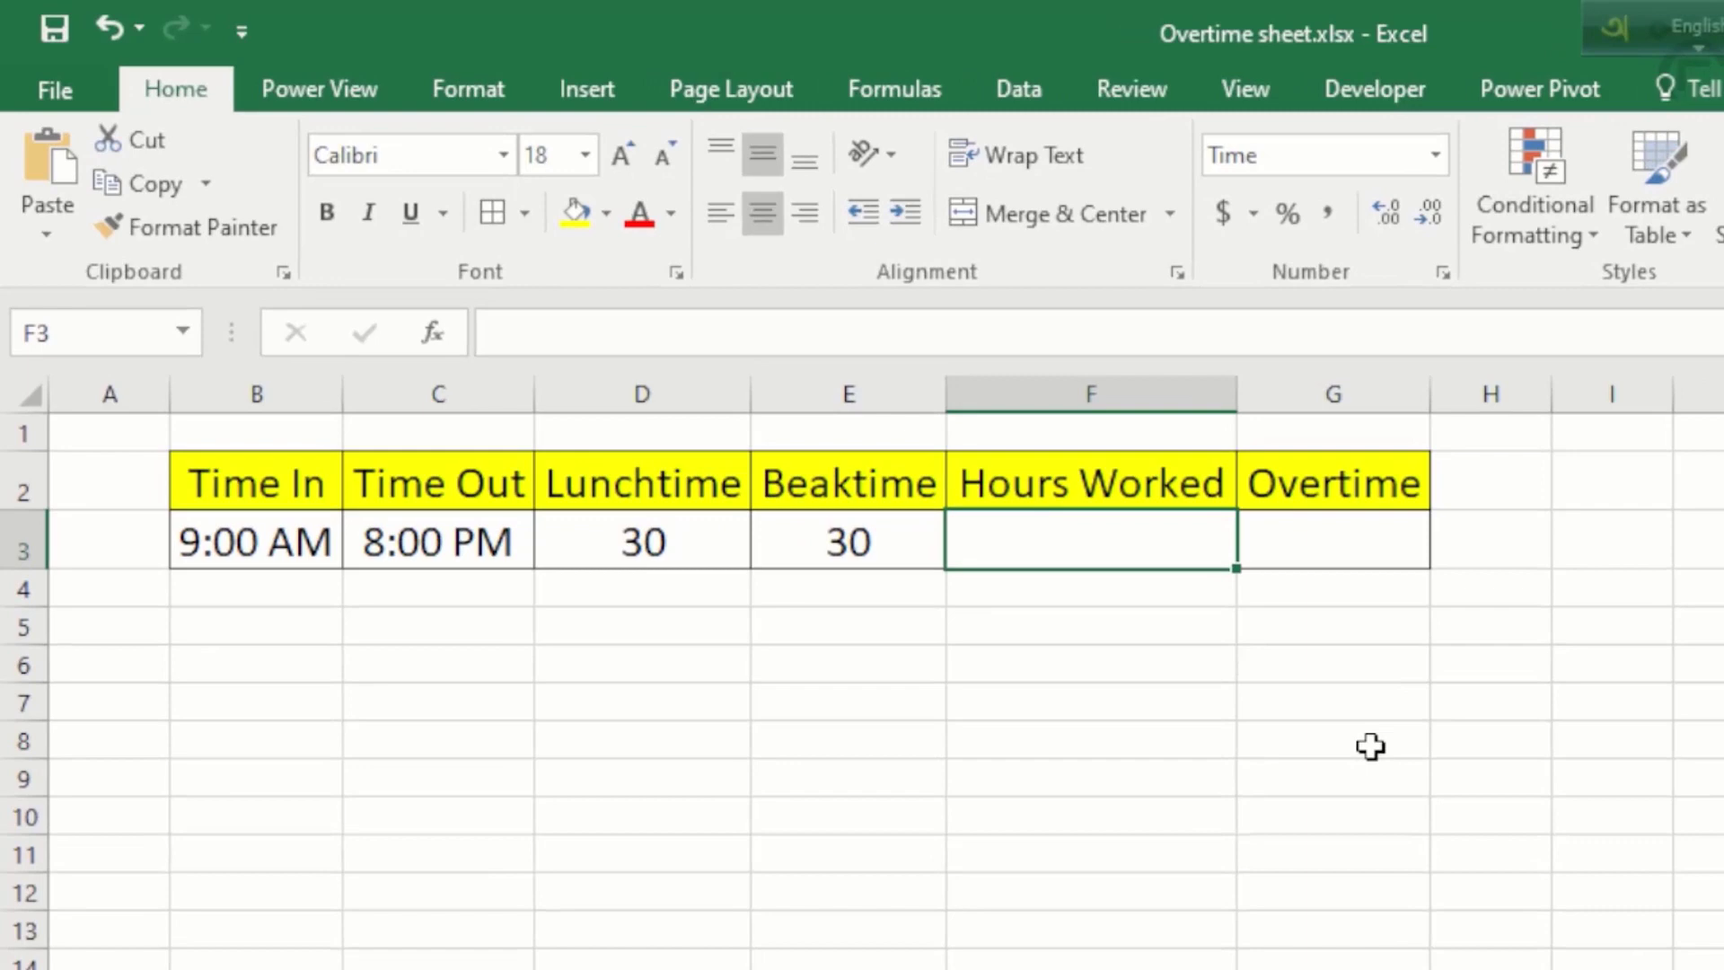
pyautogui.write('=')
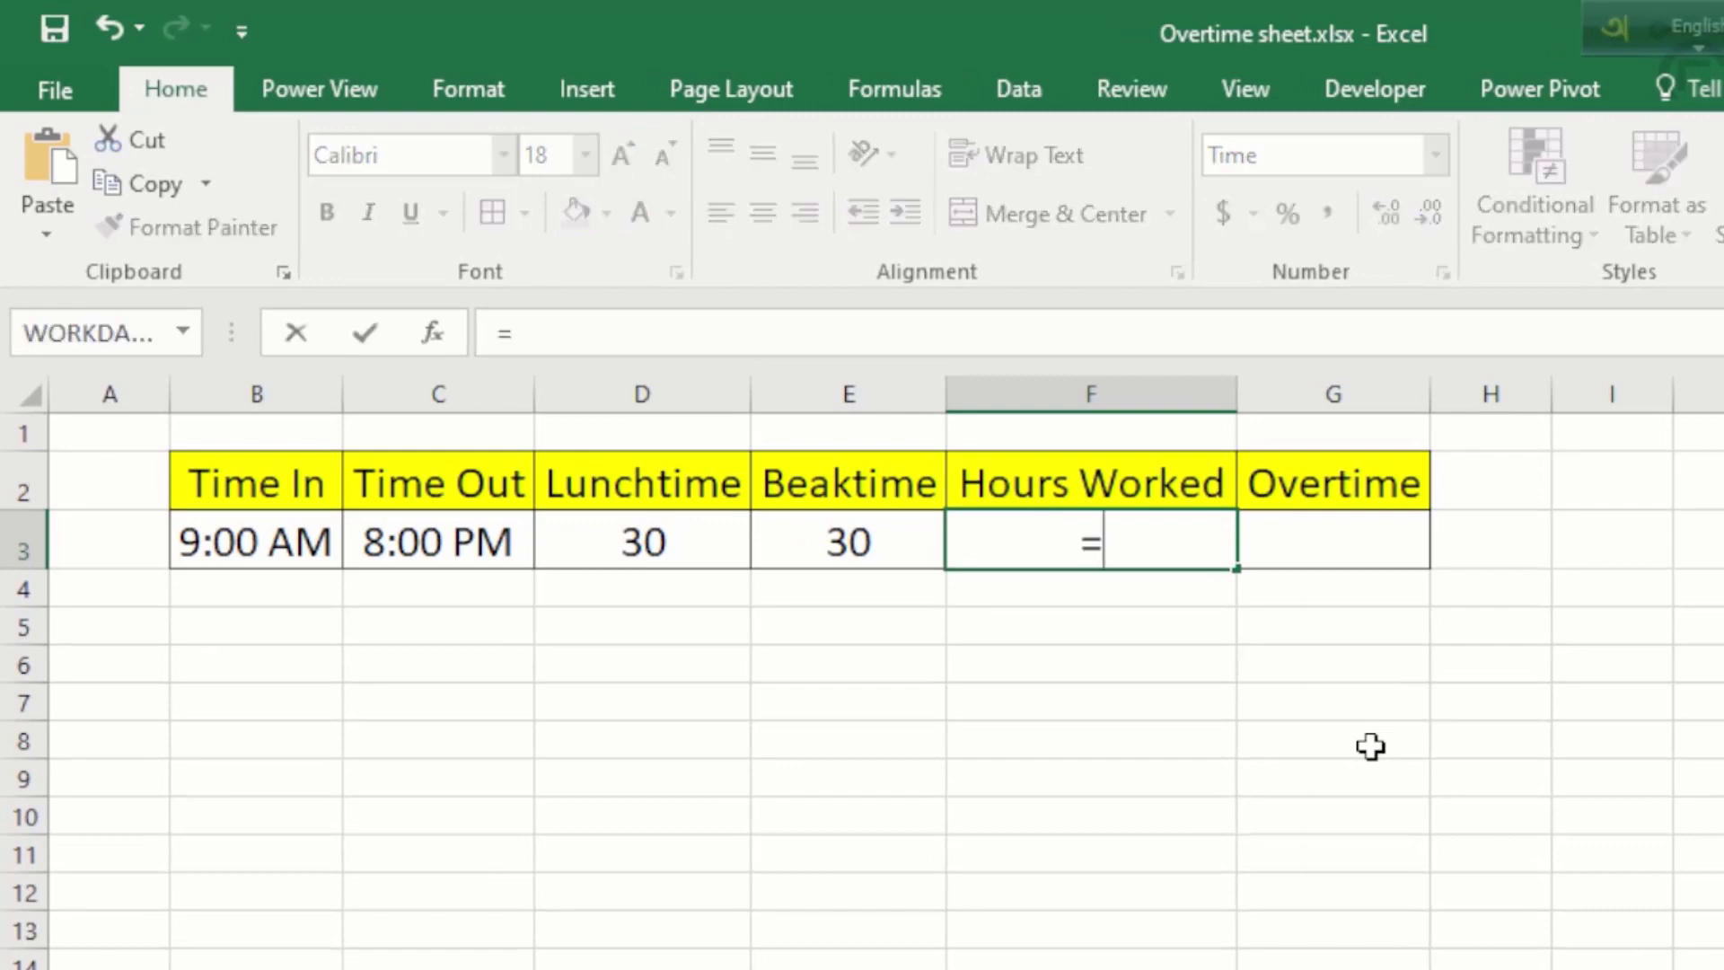
pyautogui.write('MOD')
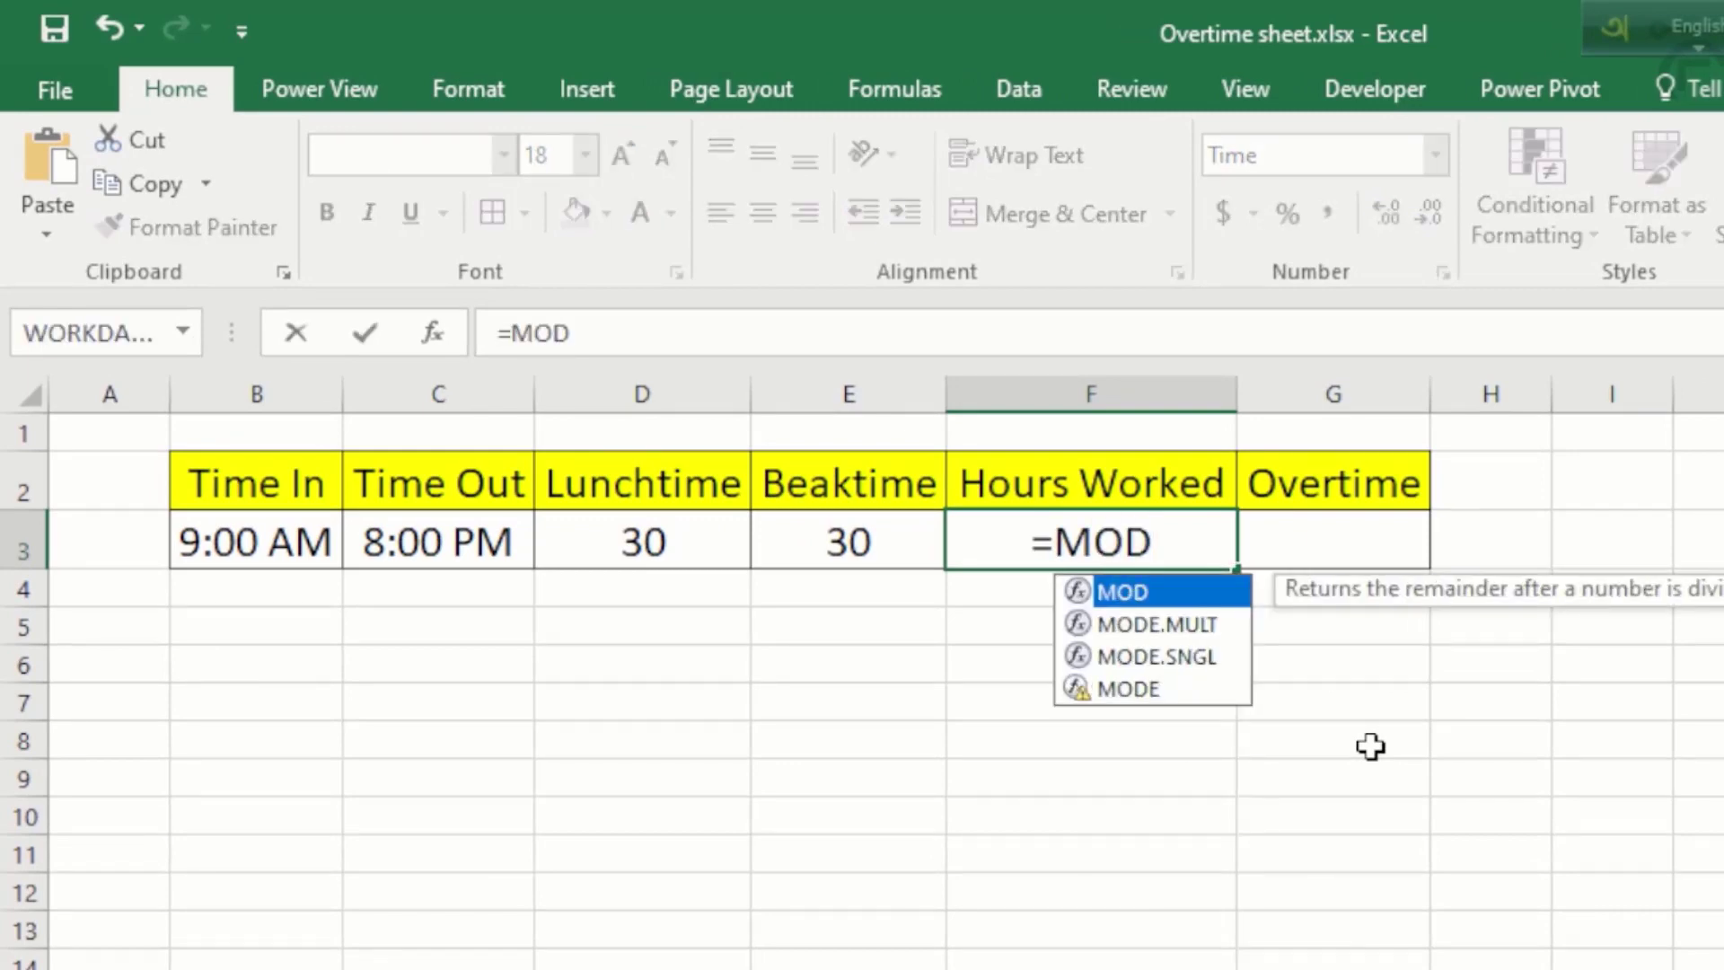
pyautogui.write('(')
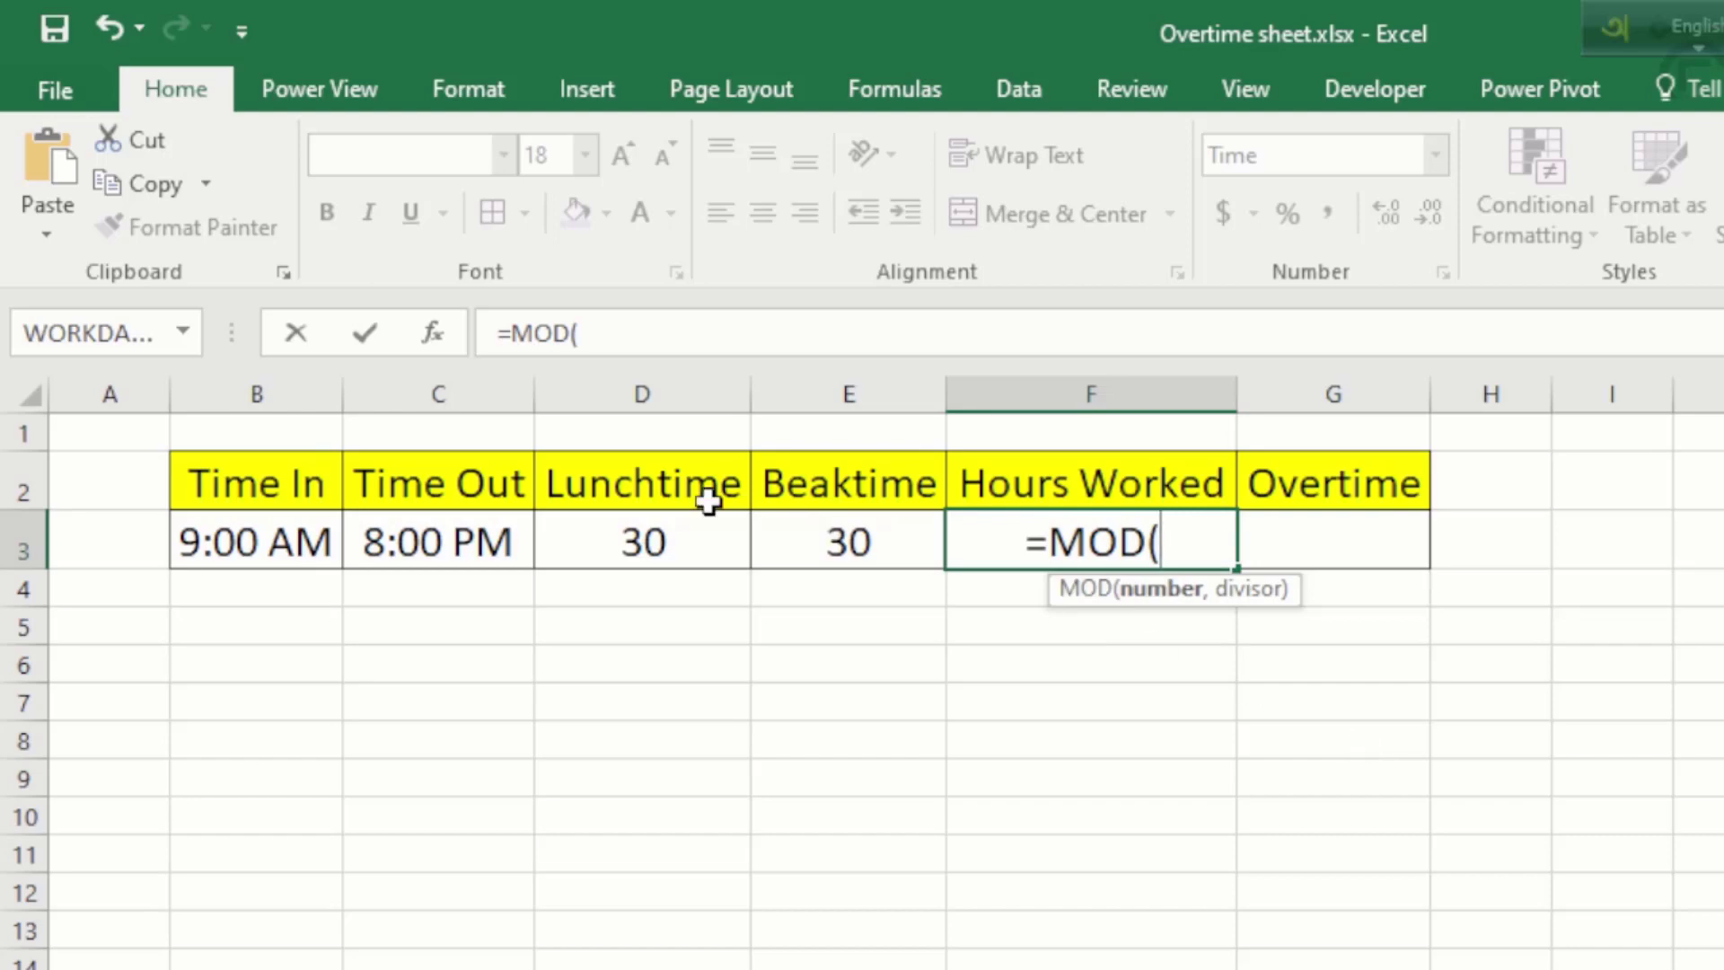
pyautogui.click(465, 542)
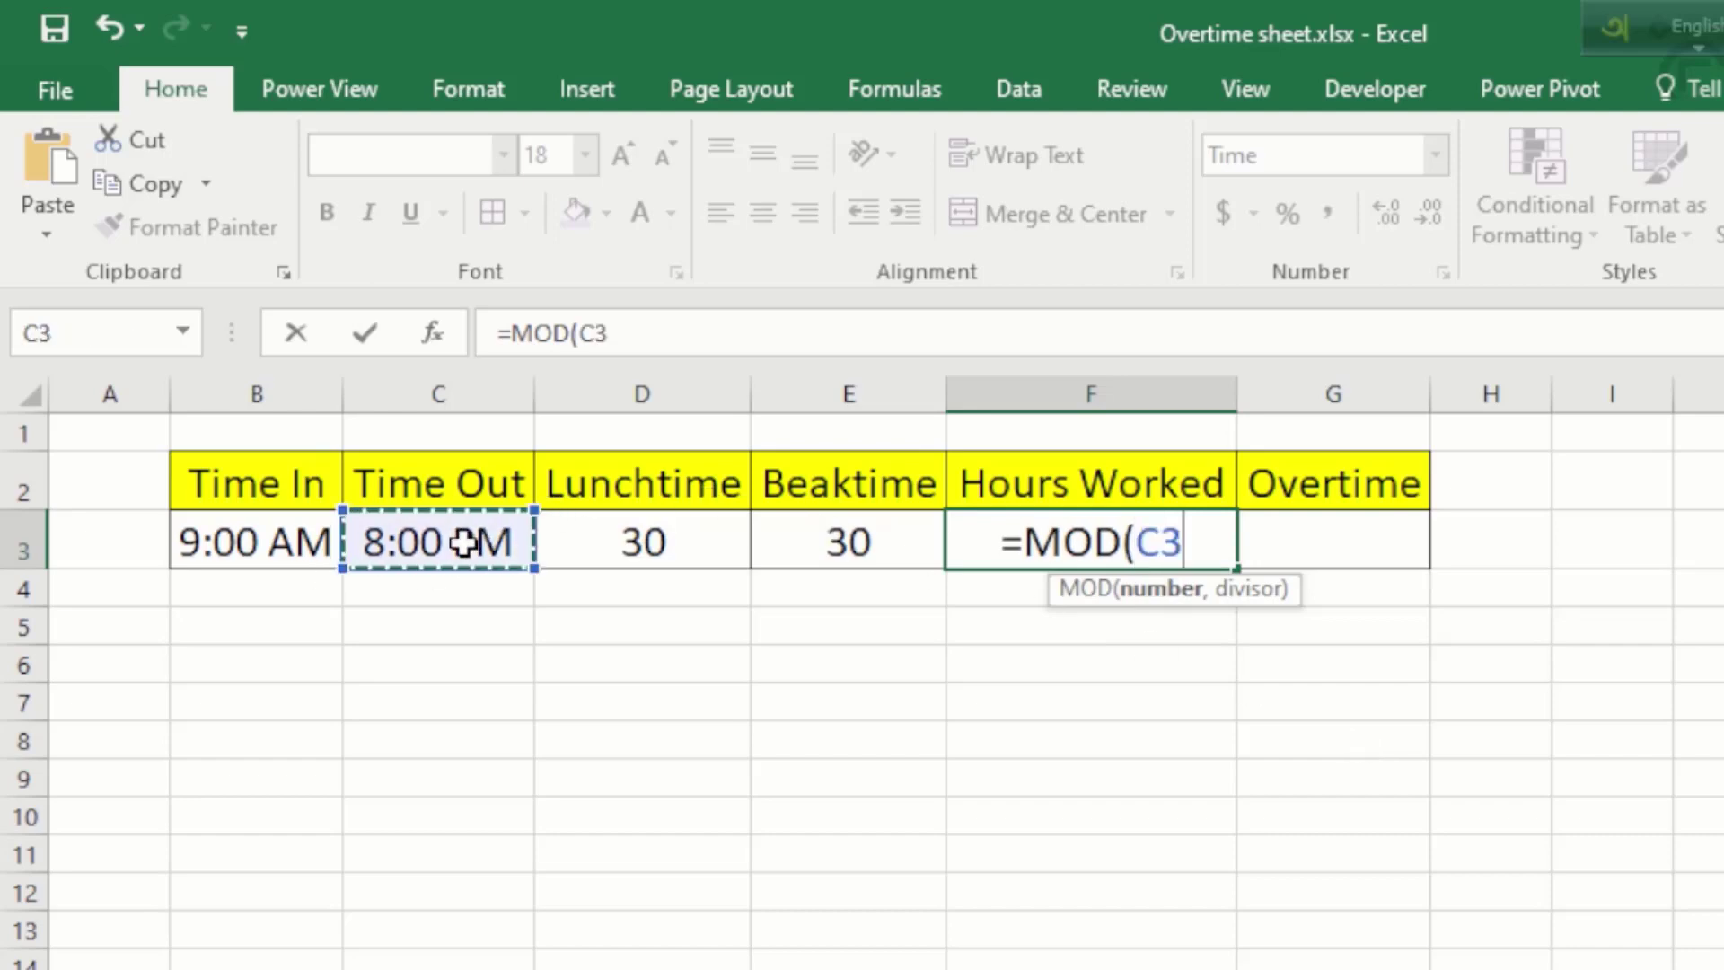
pyautogui.write('-')
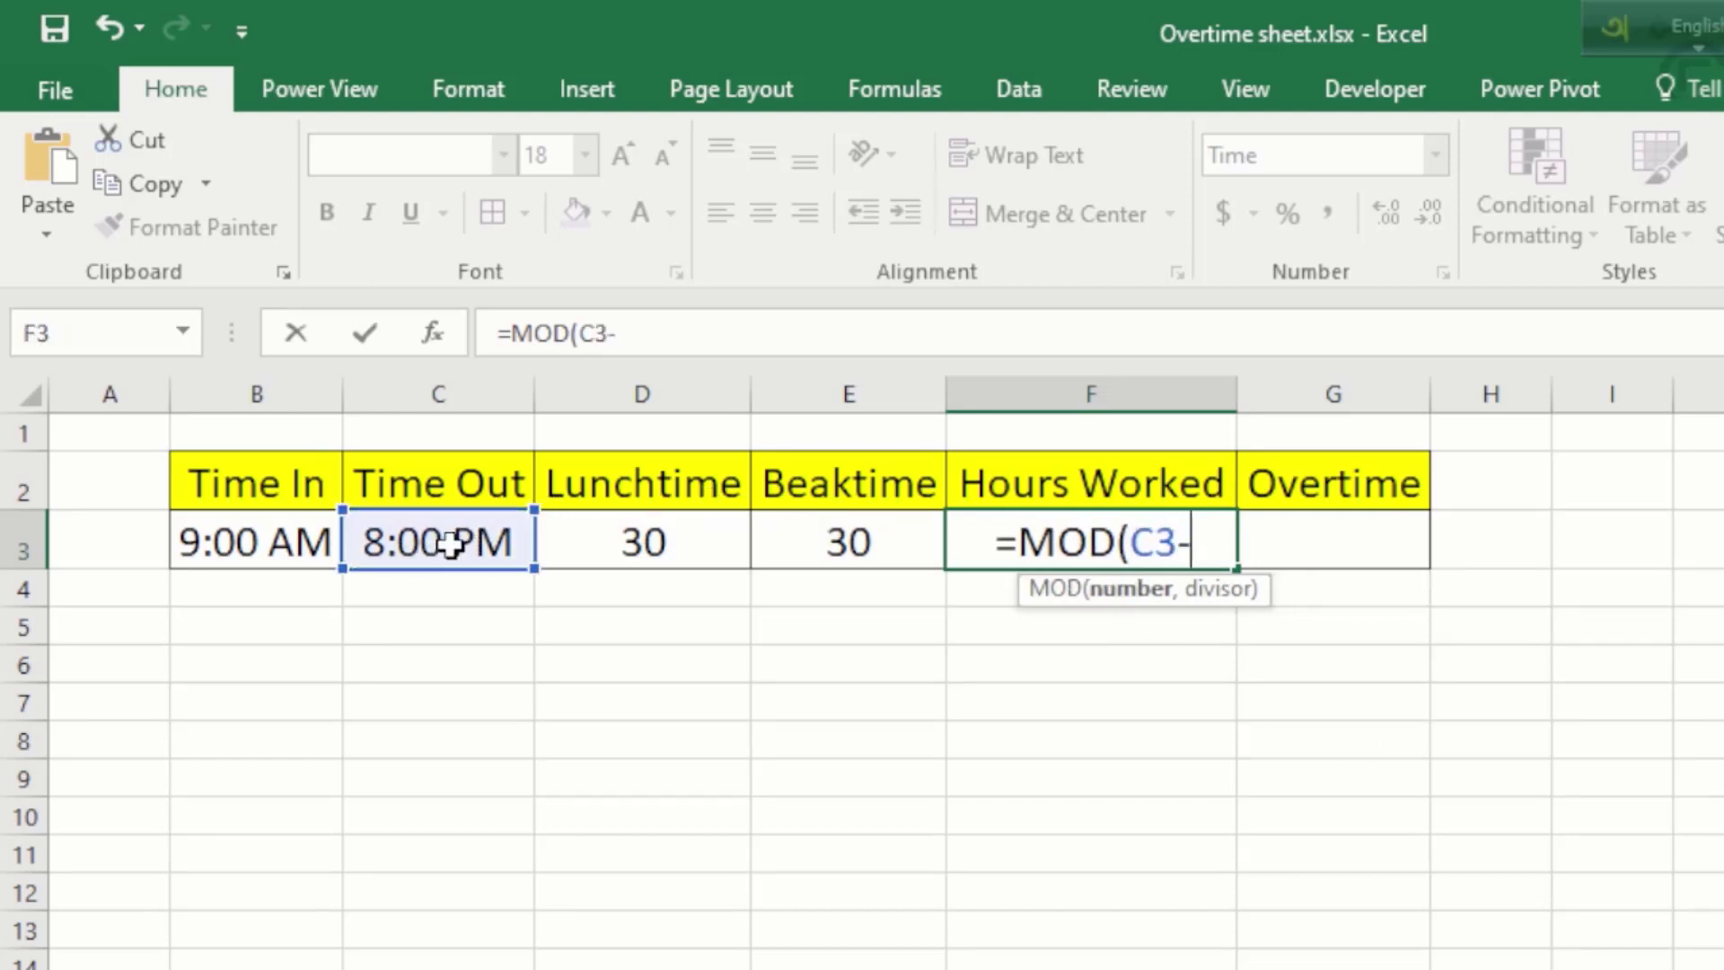
pyautogui.click(252, 541)
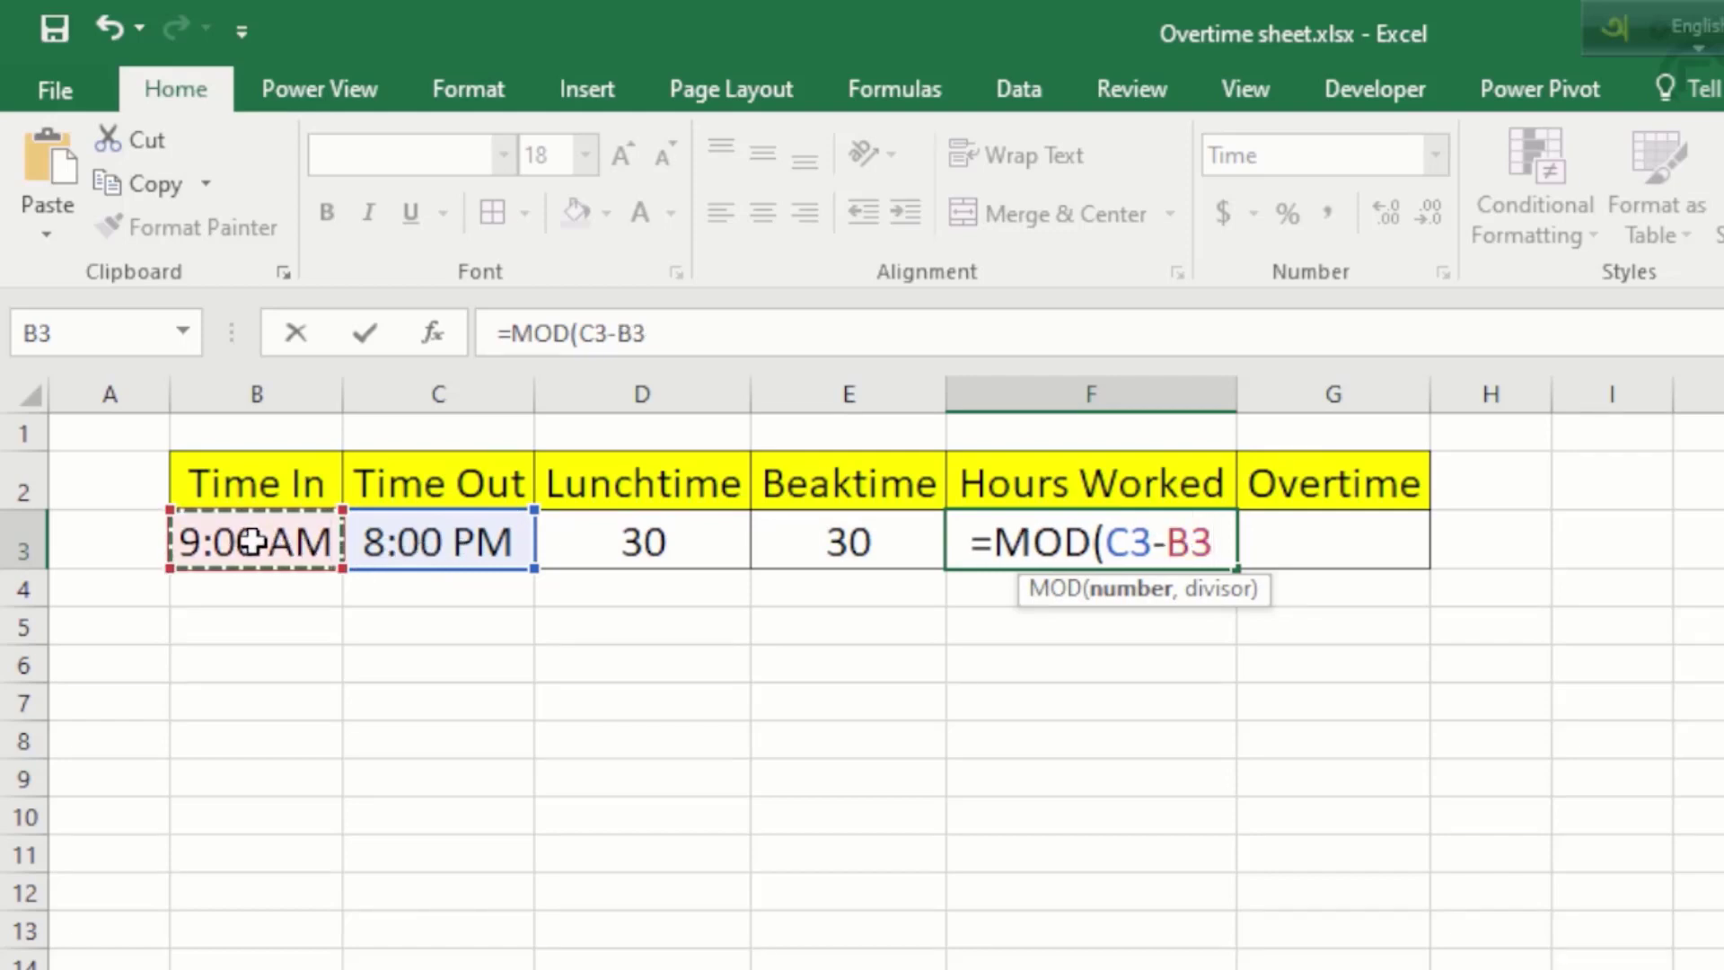
pyautogui.write(',')
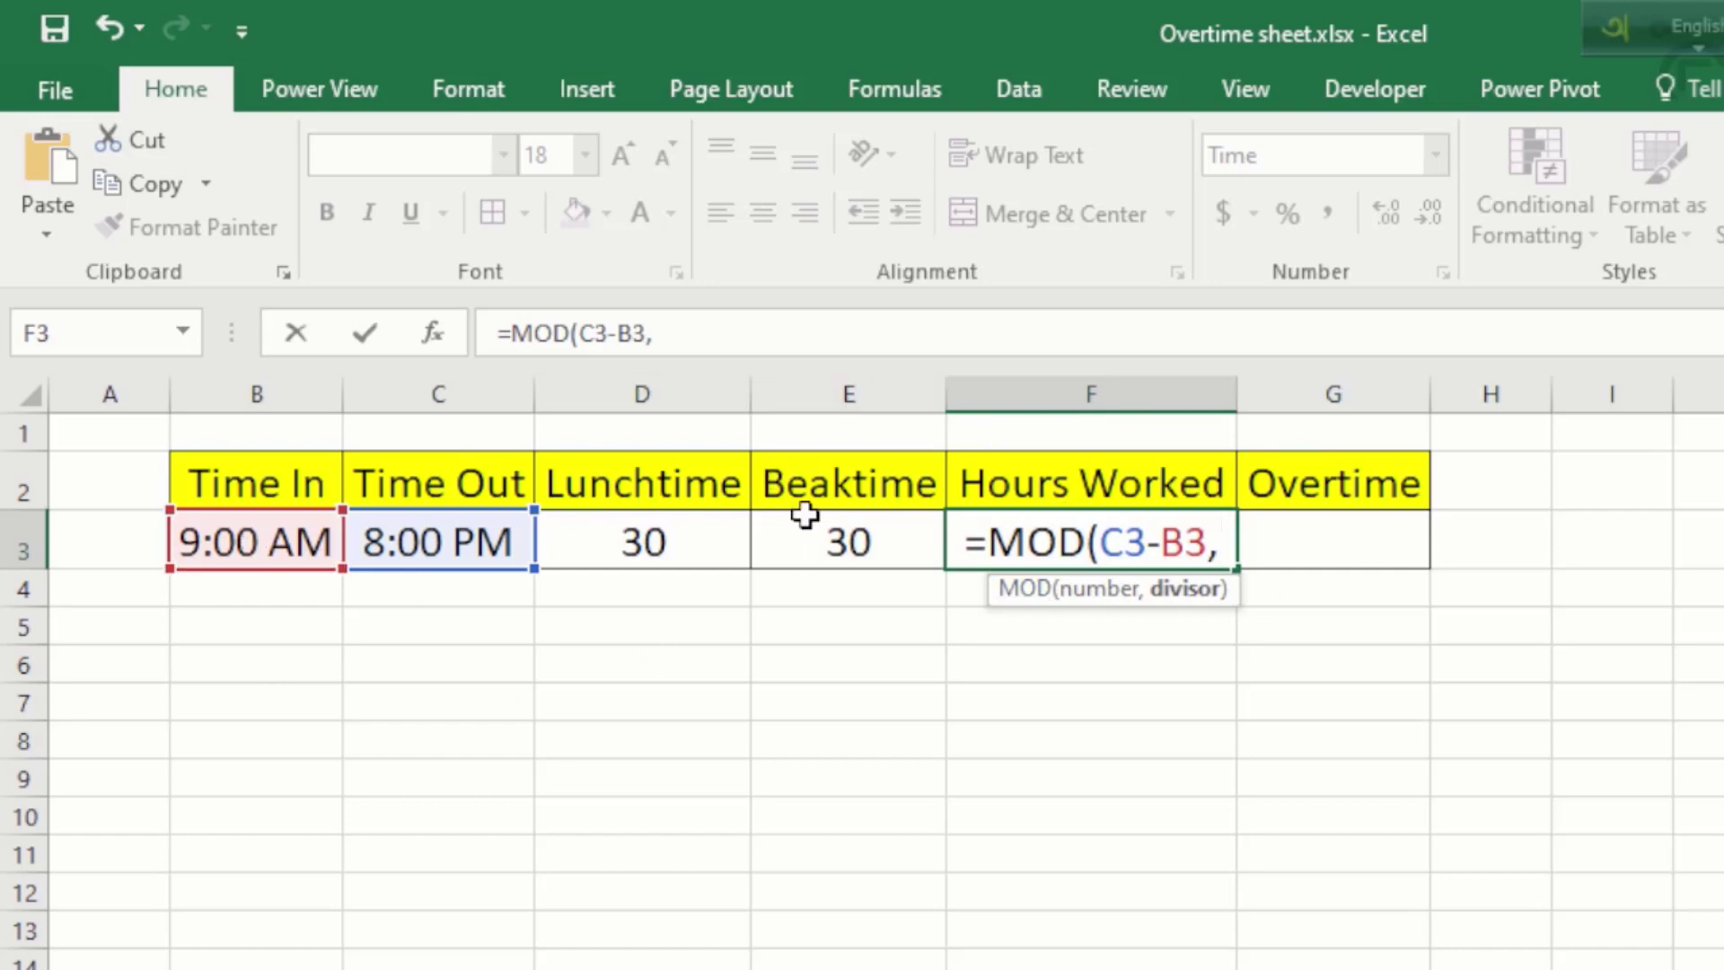
pyautogui.write('24')
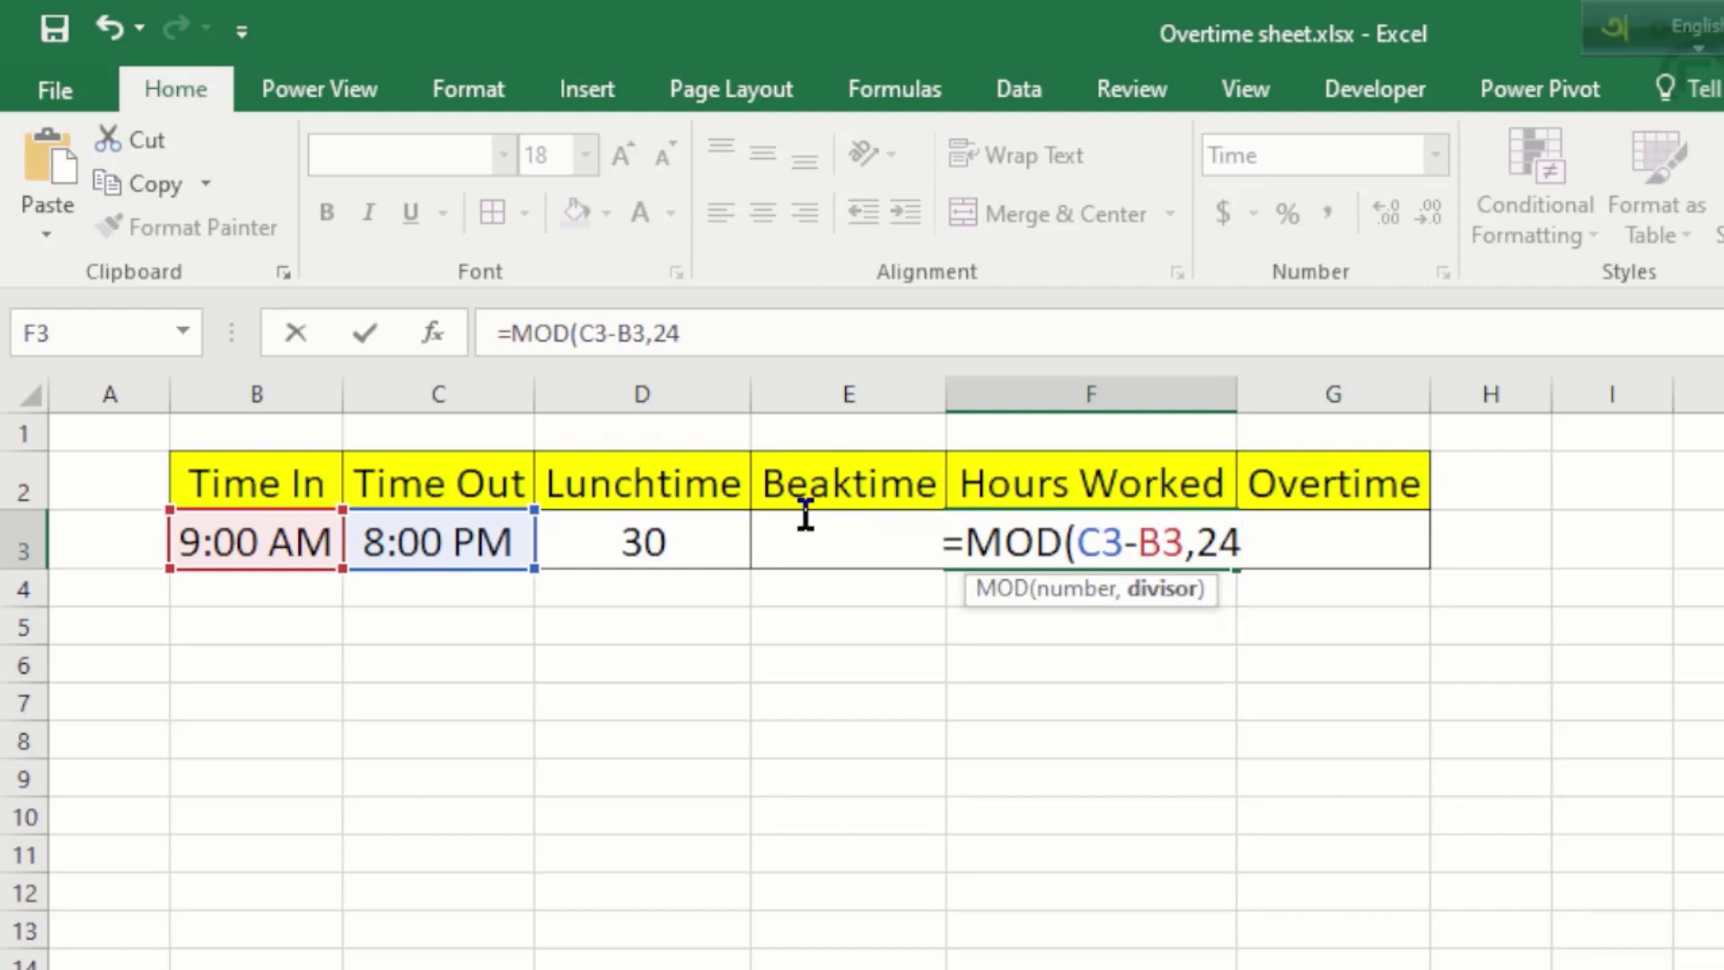
pyautogui.write('(')
pyautogui.press('BackSpace')
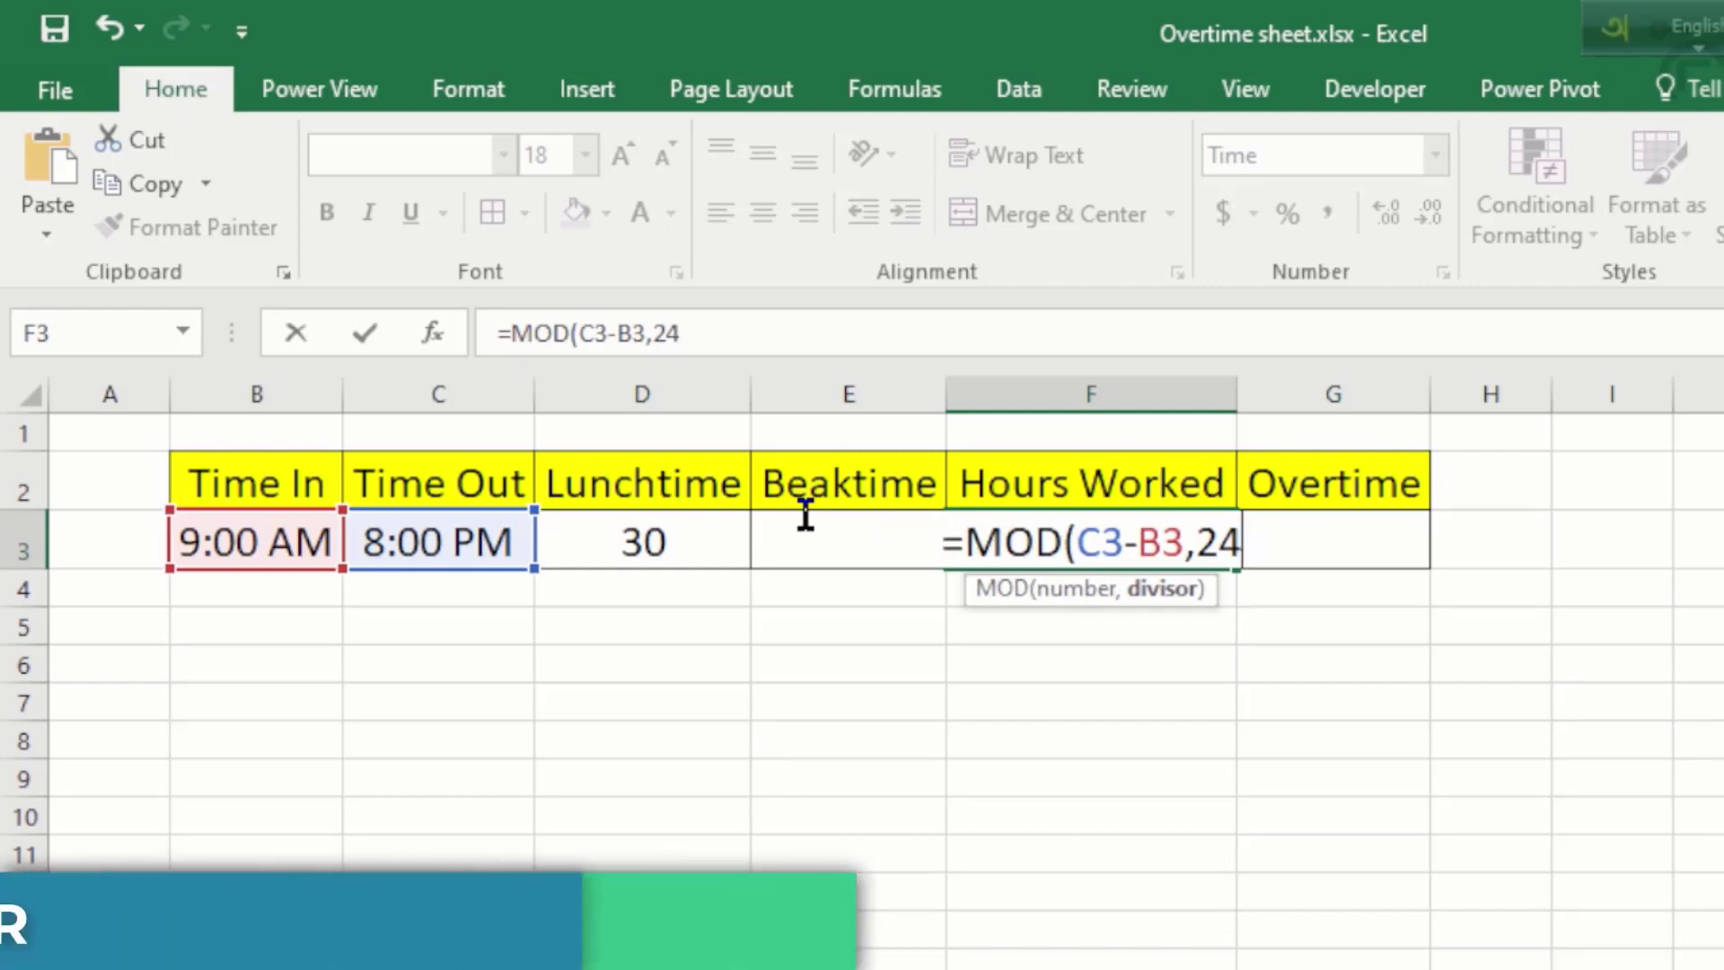
pyautogui.write(')')
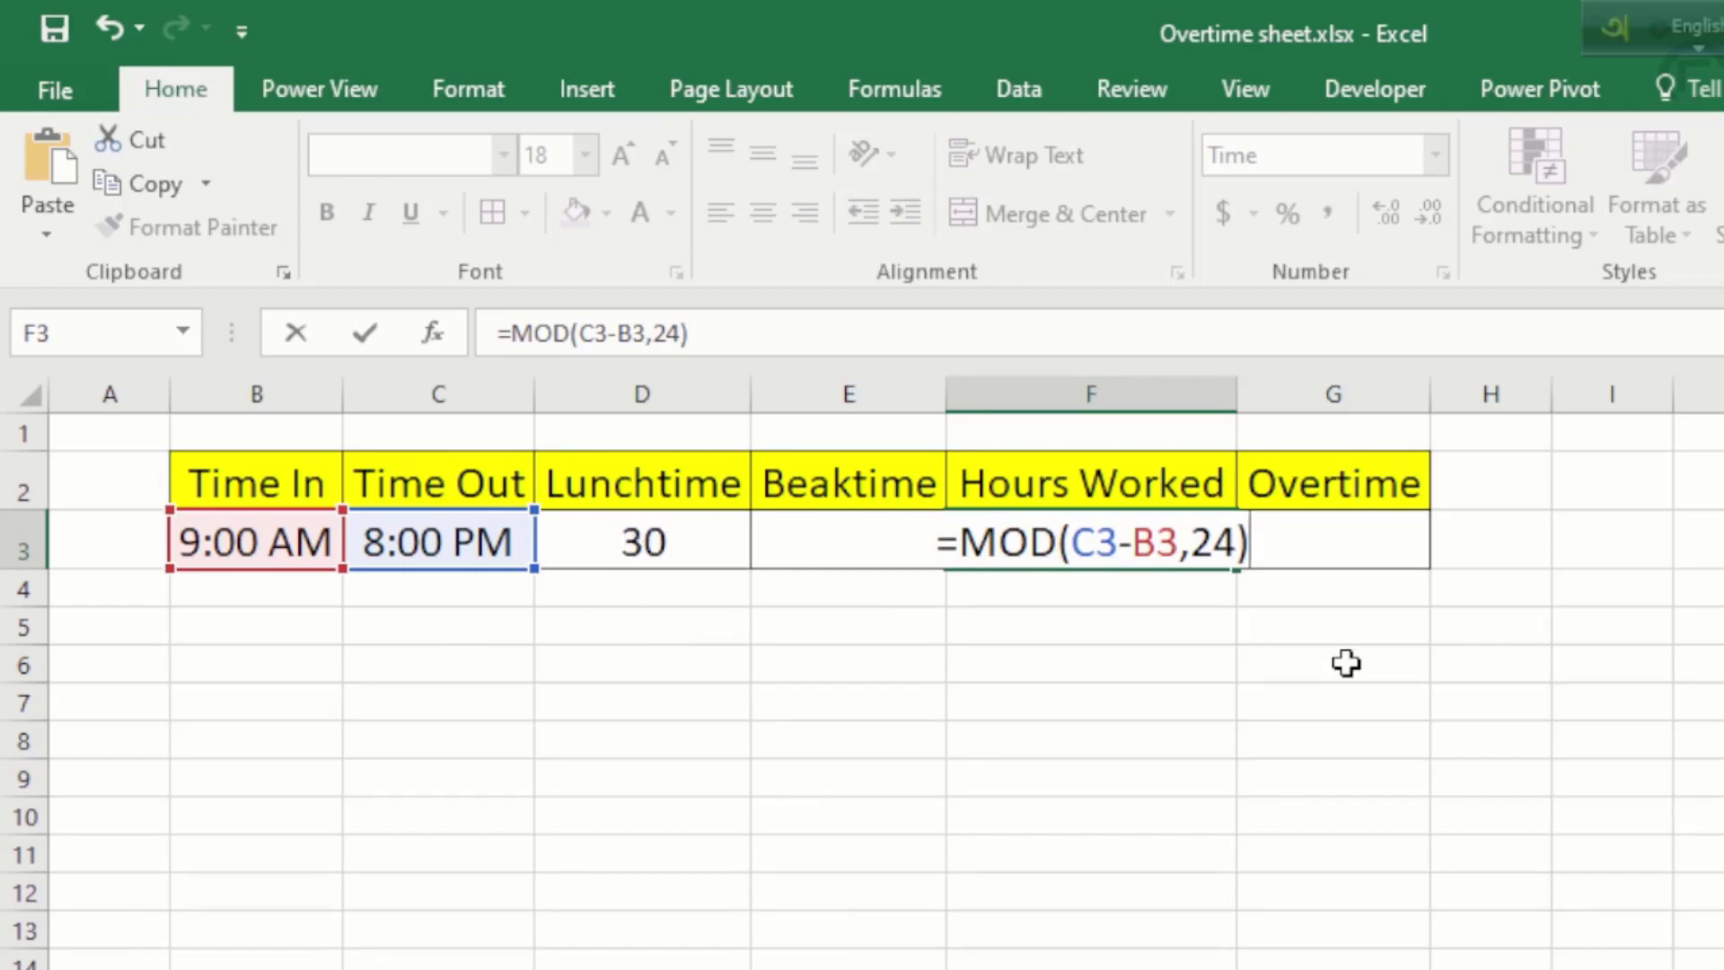
# Step: Extend the F3 formula by subtracting a TIME function with 0 as its hour argument
pyautogui.write('-')
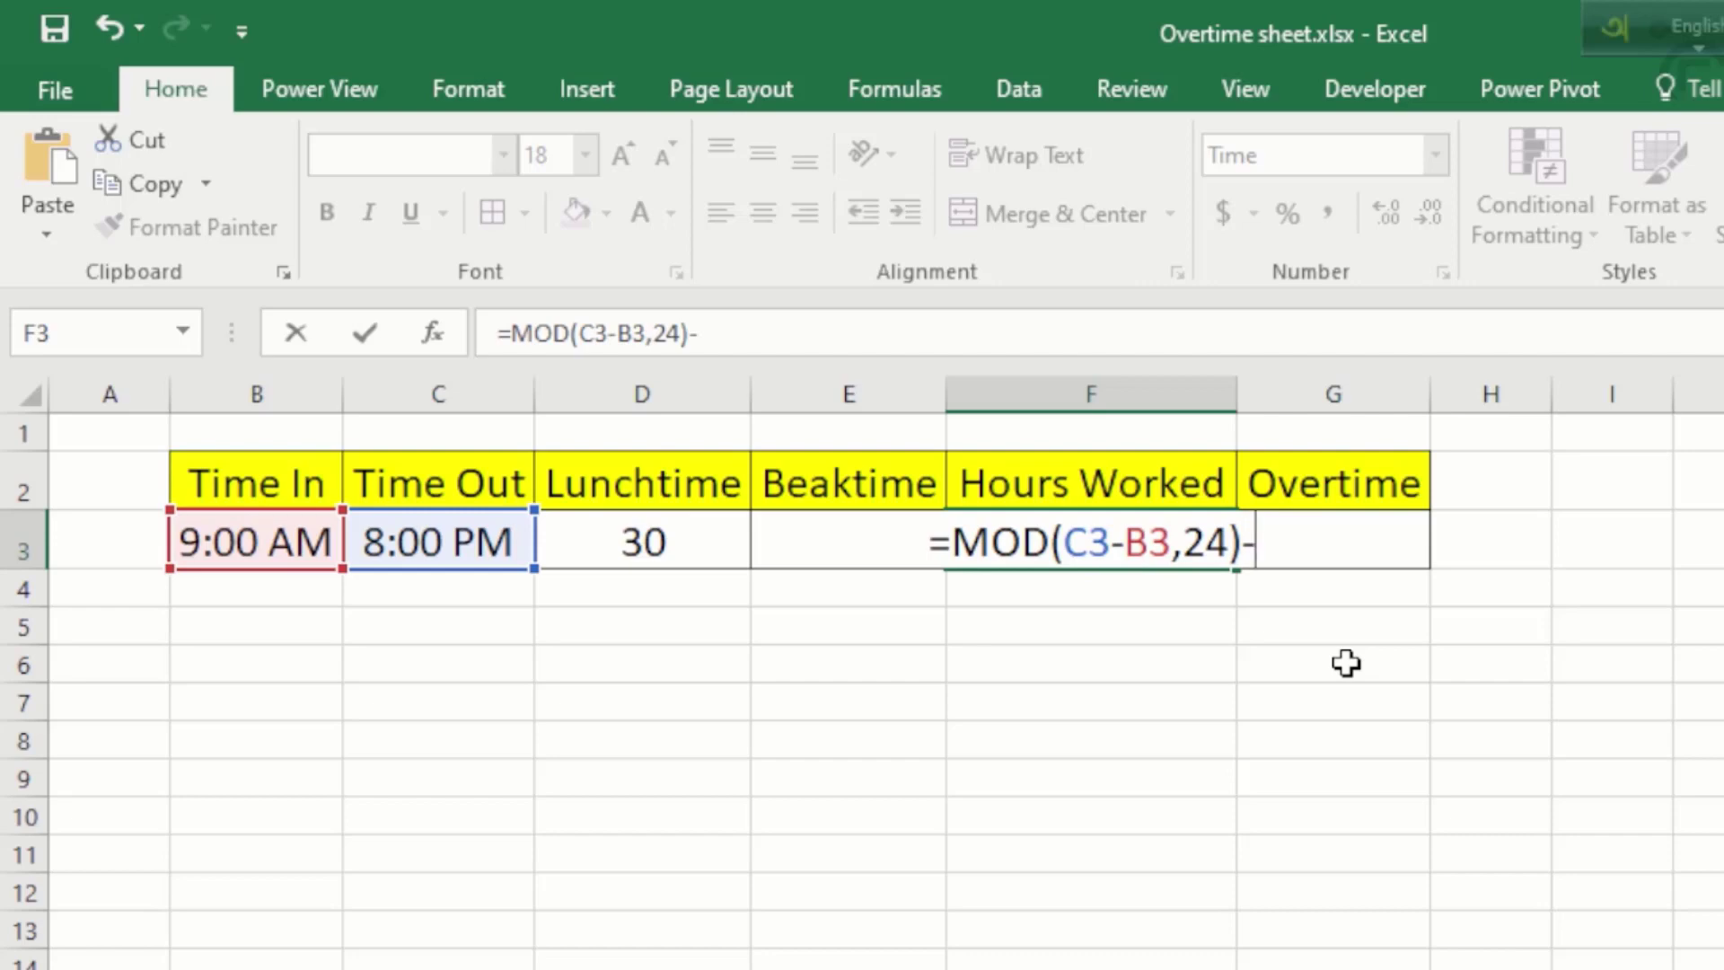
pyautogui.write('TIME')
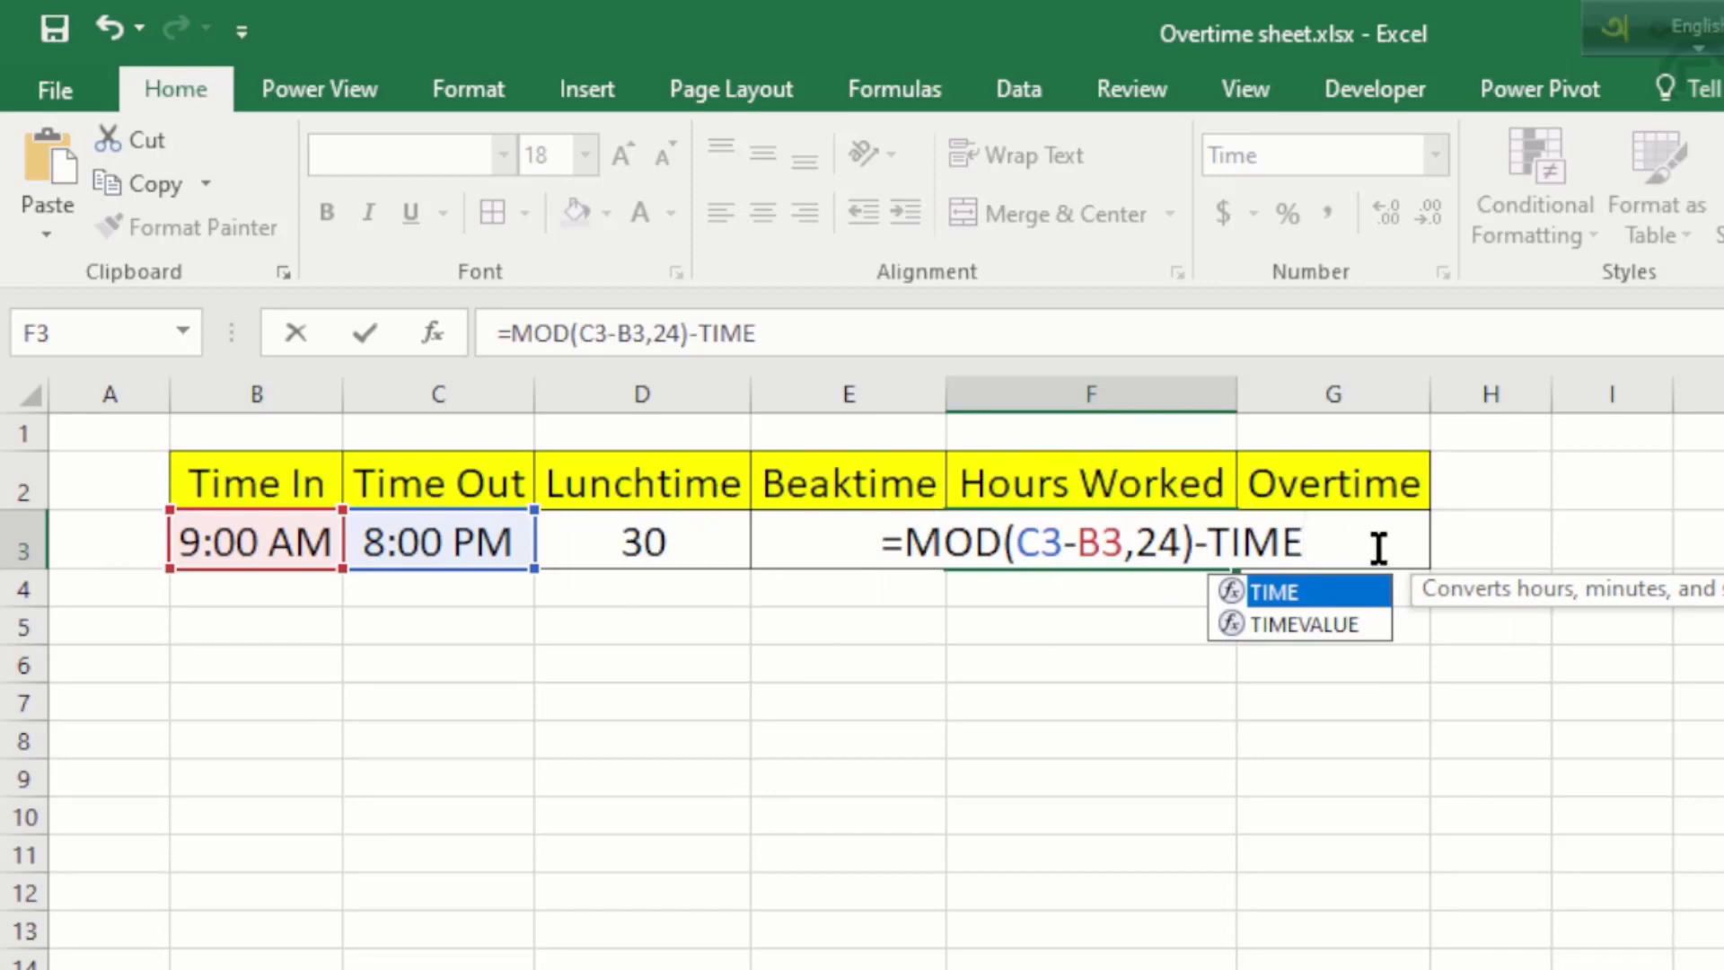
pyautogui.write('(')
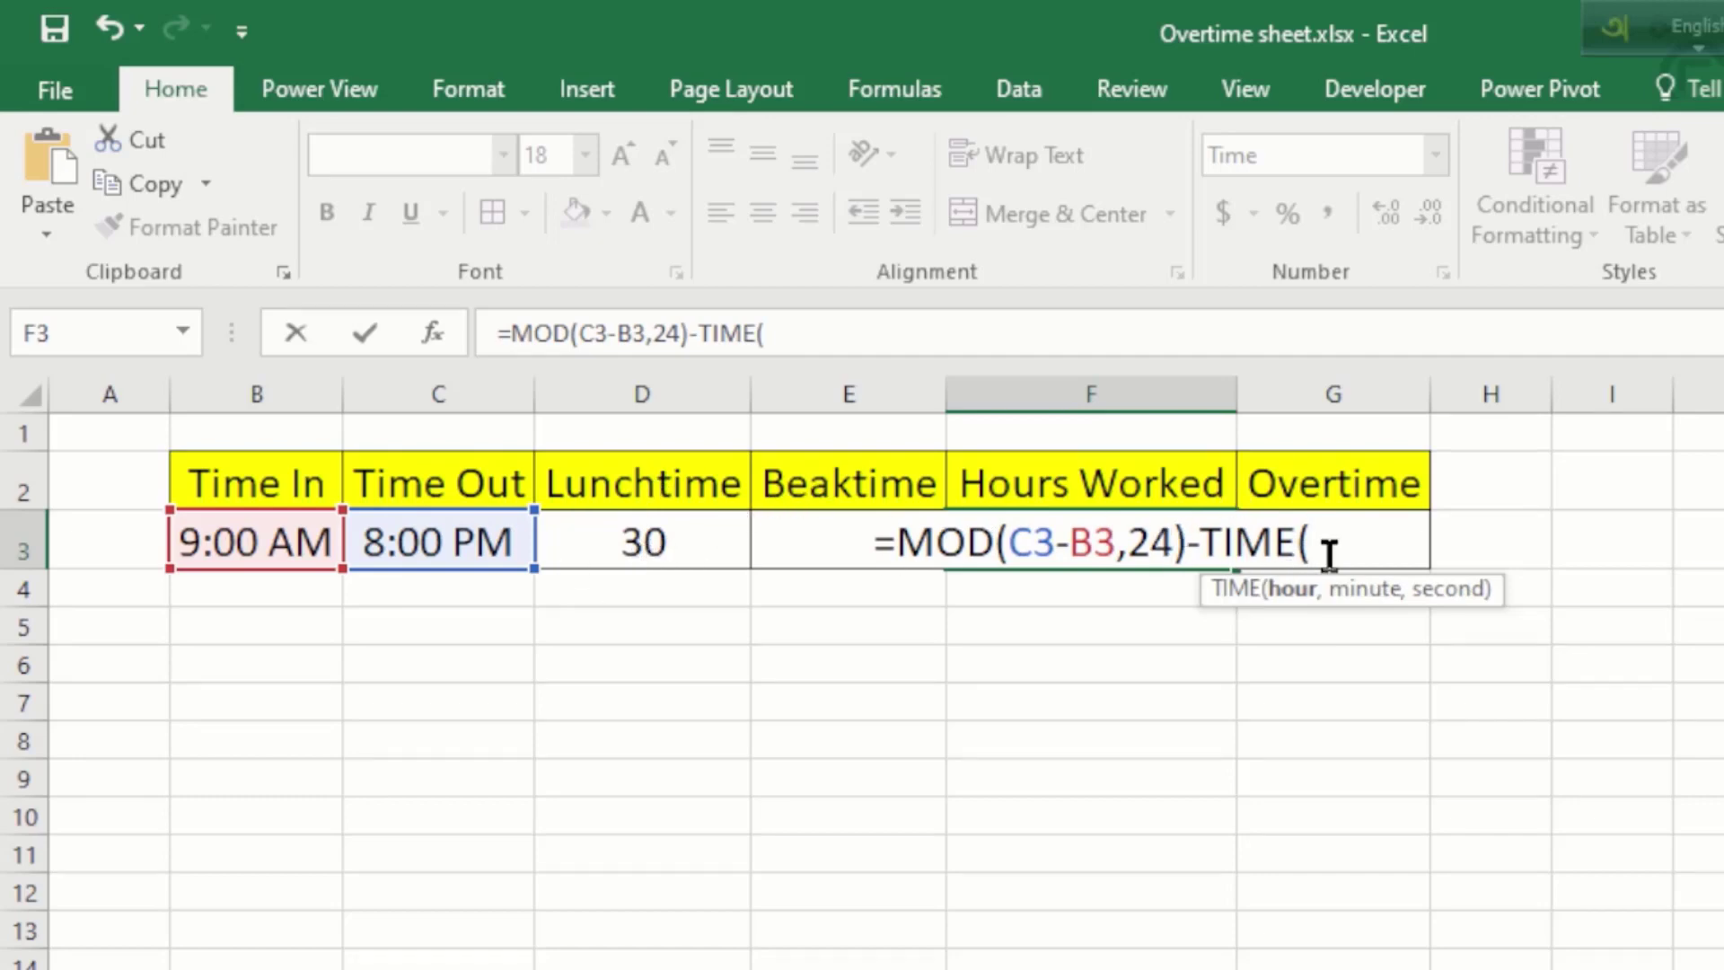
pyautogui.write('0')
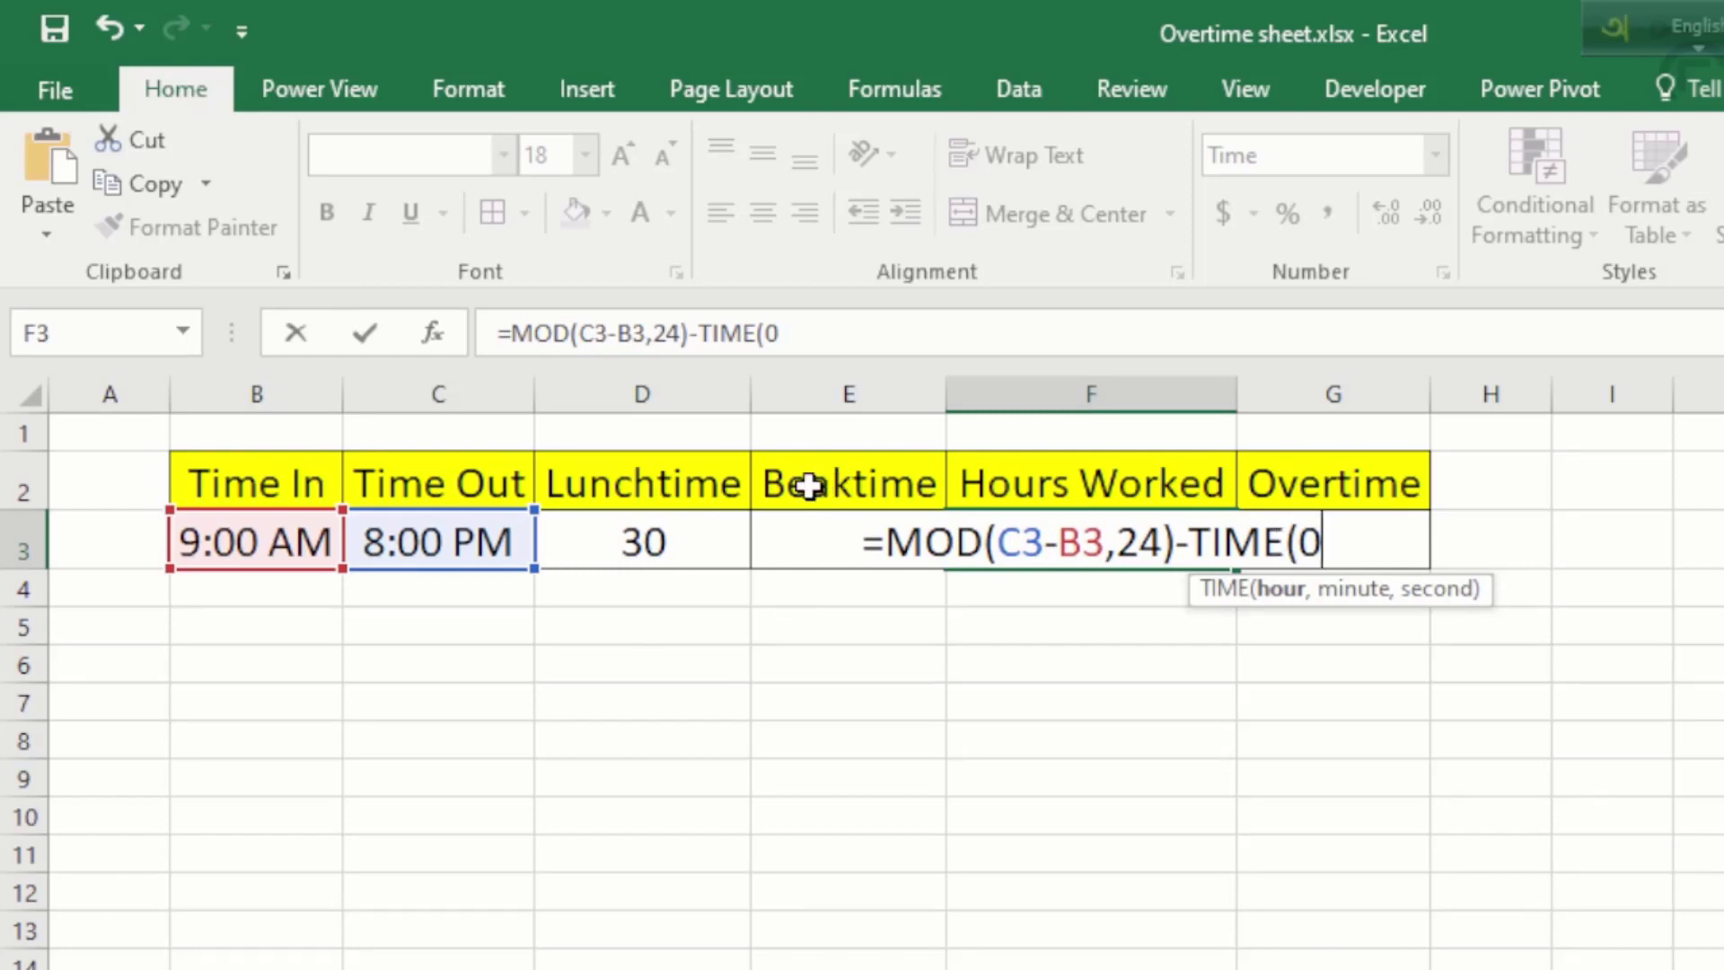
pyautogui.write(',')
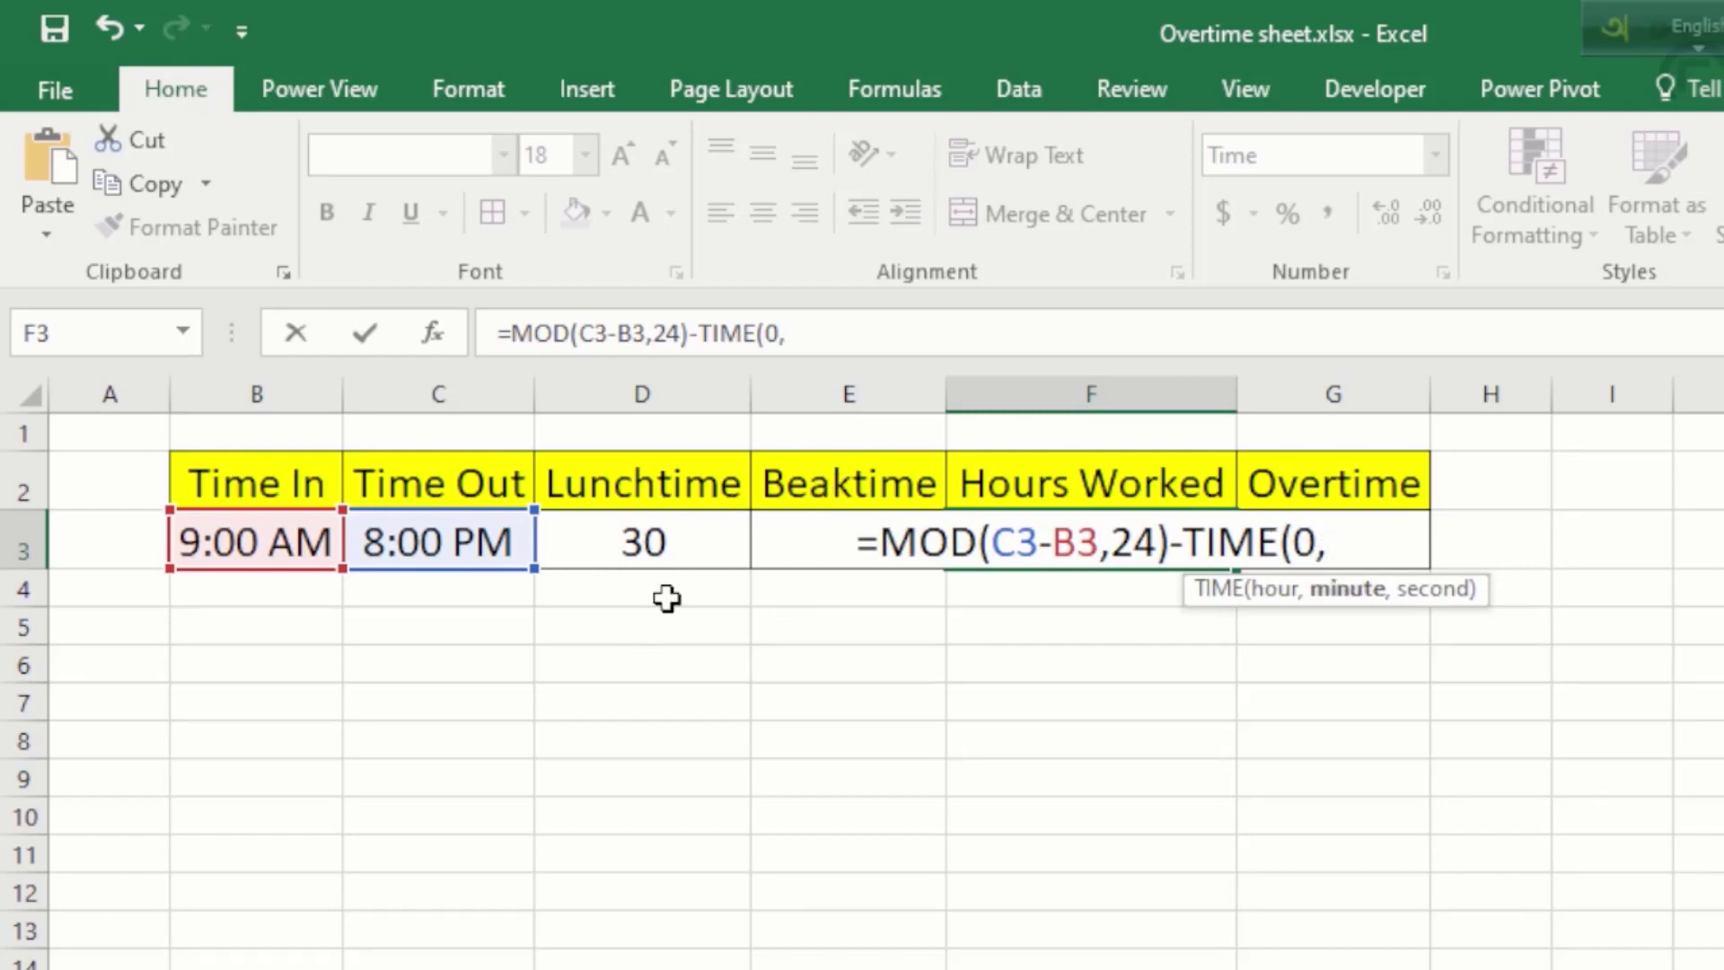
# Step: Enter (D3+E3) as the minute argument of TIME, adding up the lunchtime and break minutes
pyautogui.write('*')
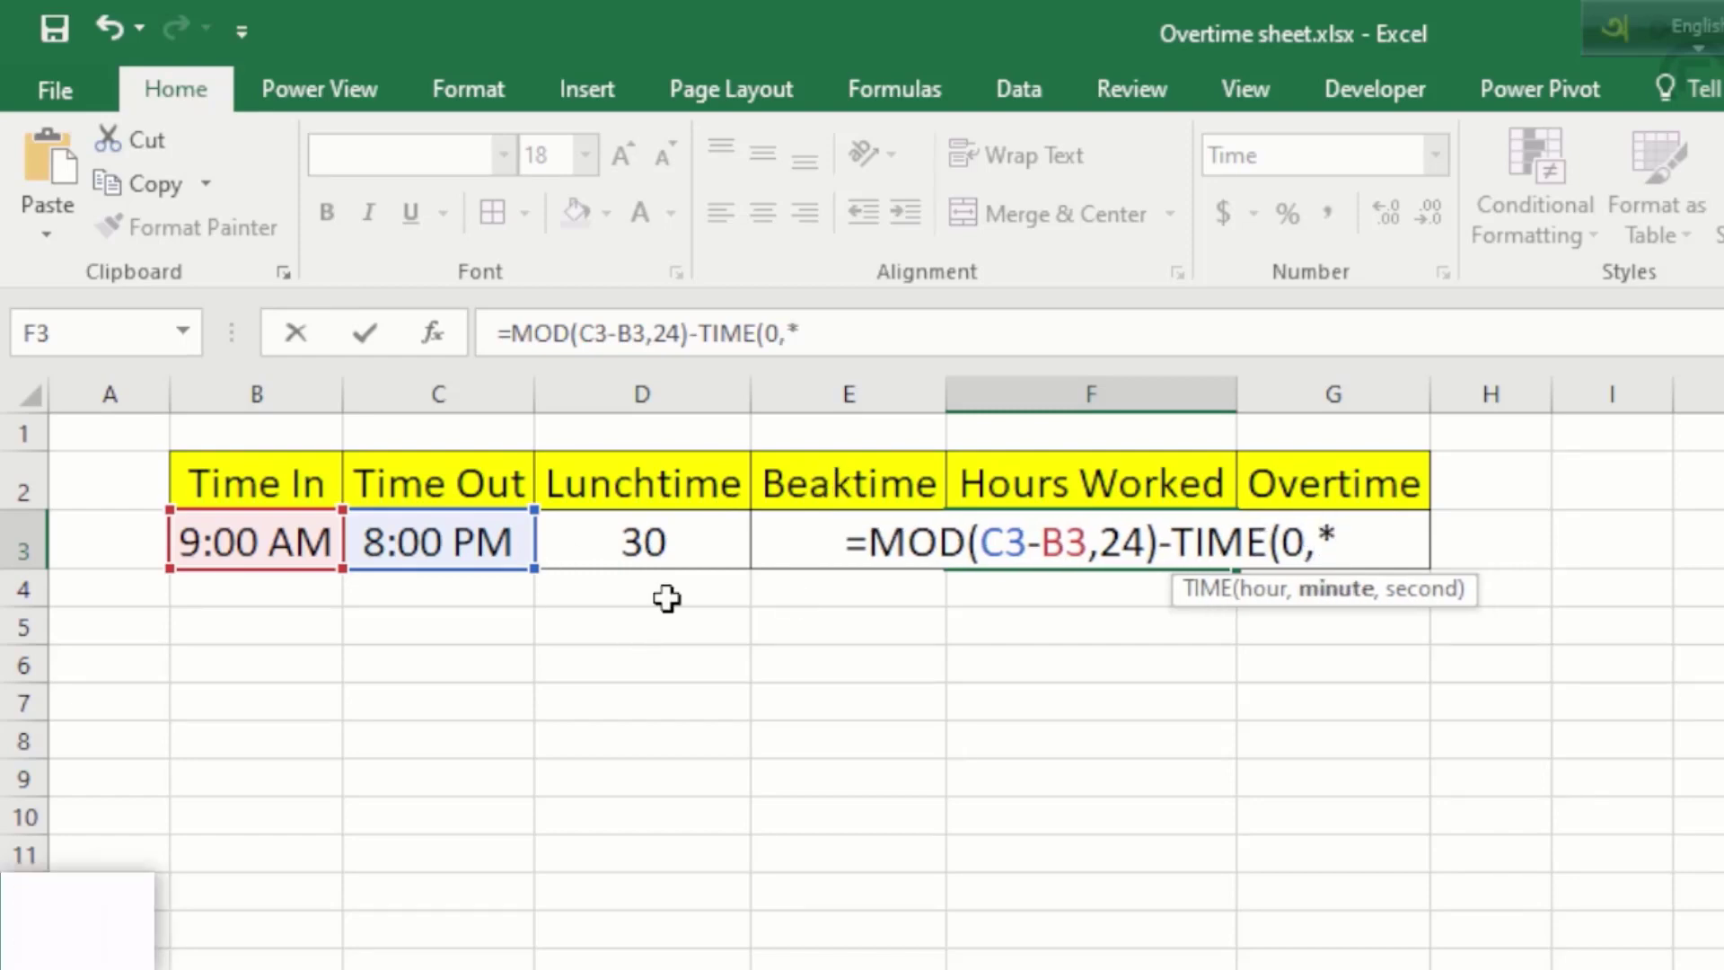
pyautogui.press('BackSpace')
pyautogui.write('(')
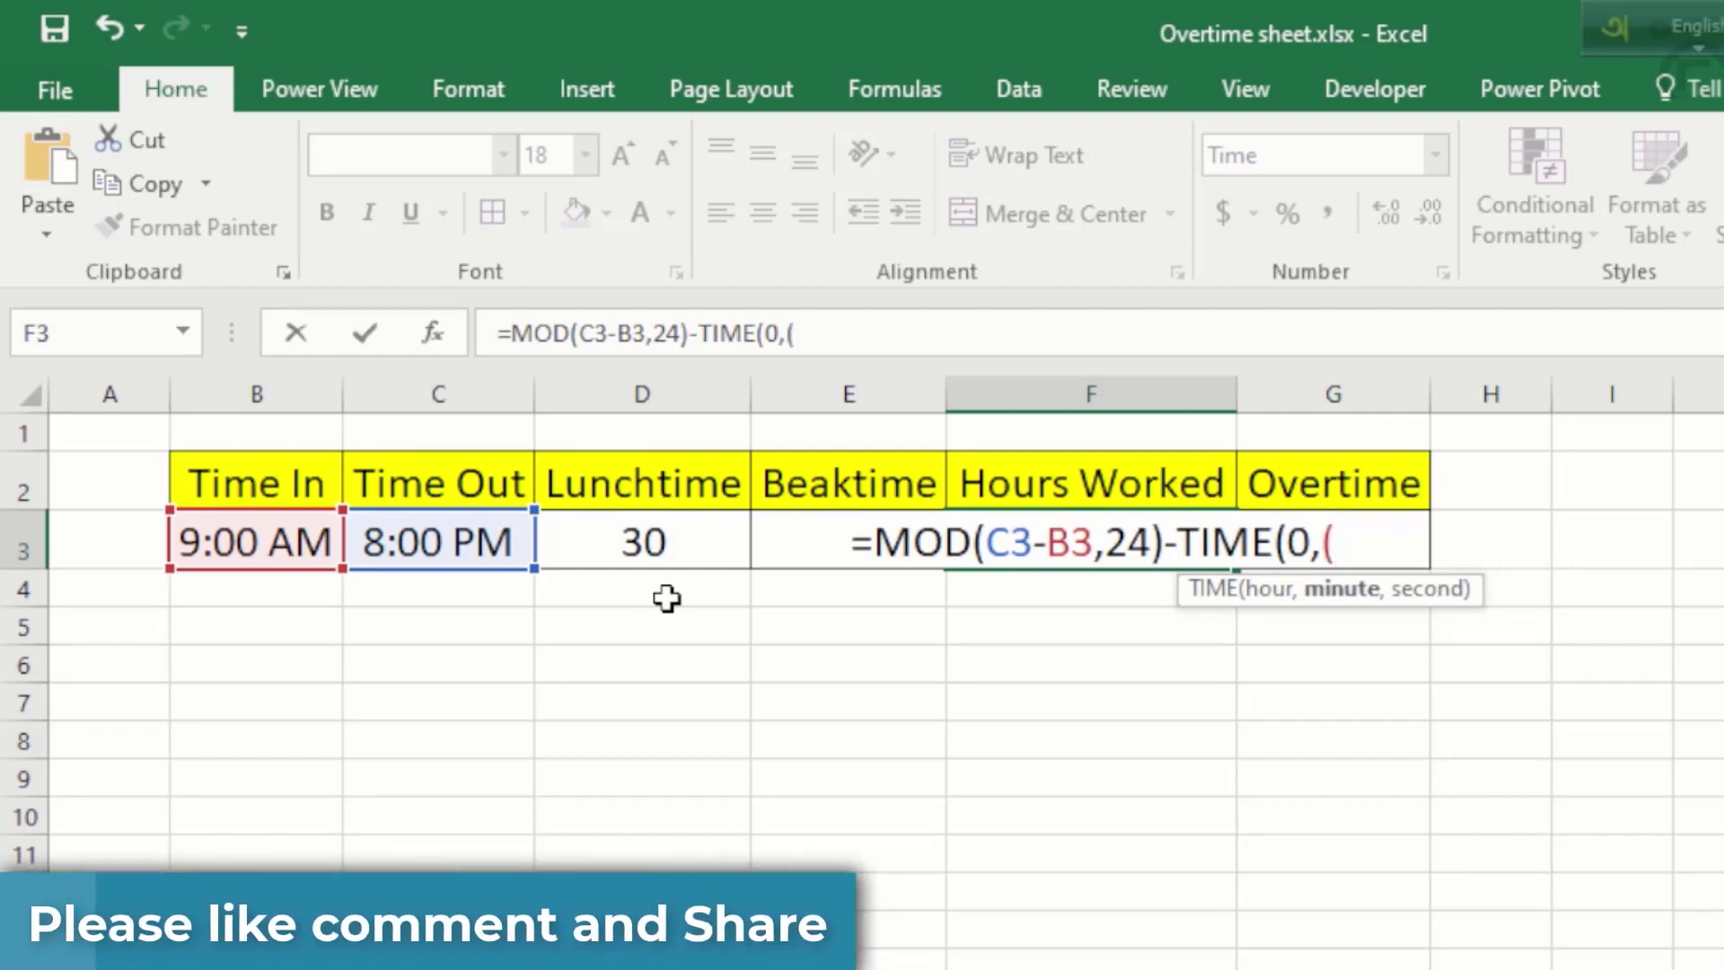
pyautogui.click(644, 537)
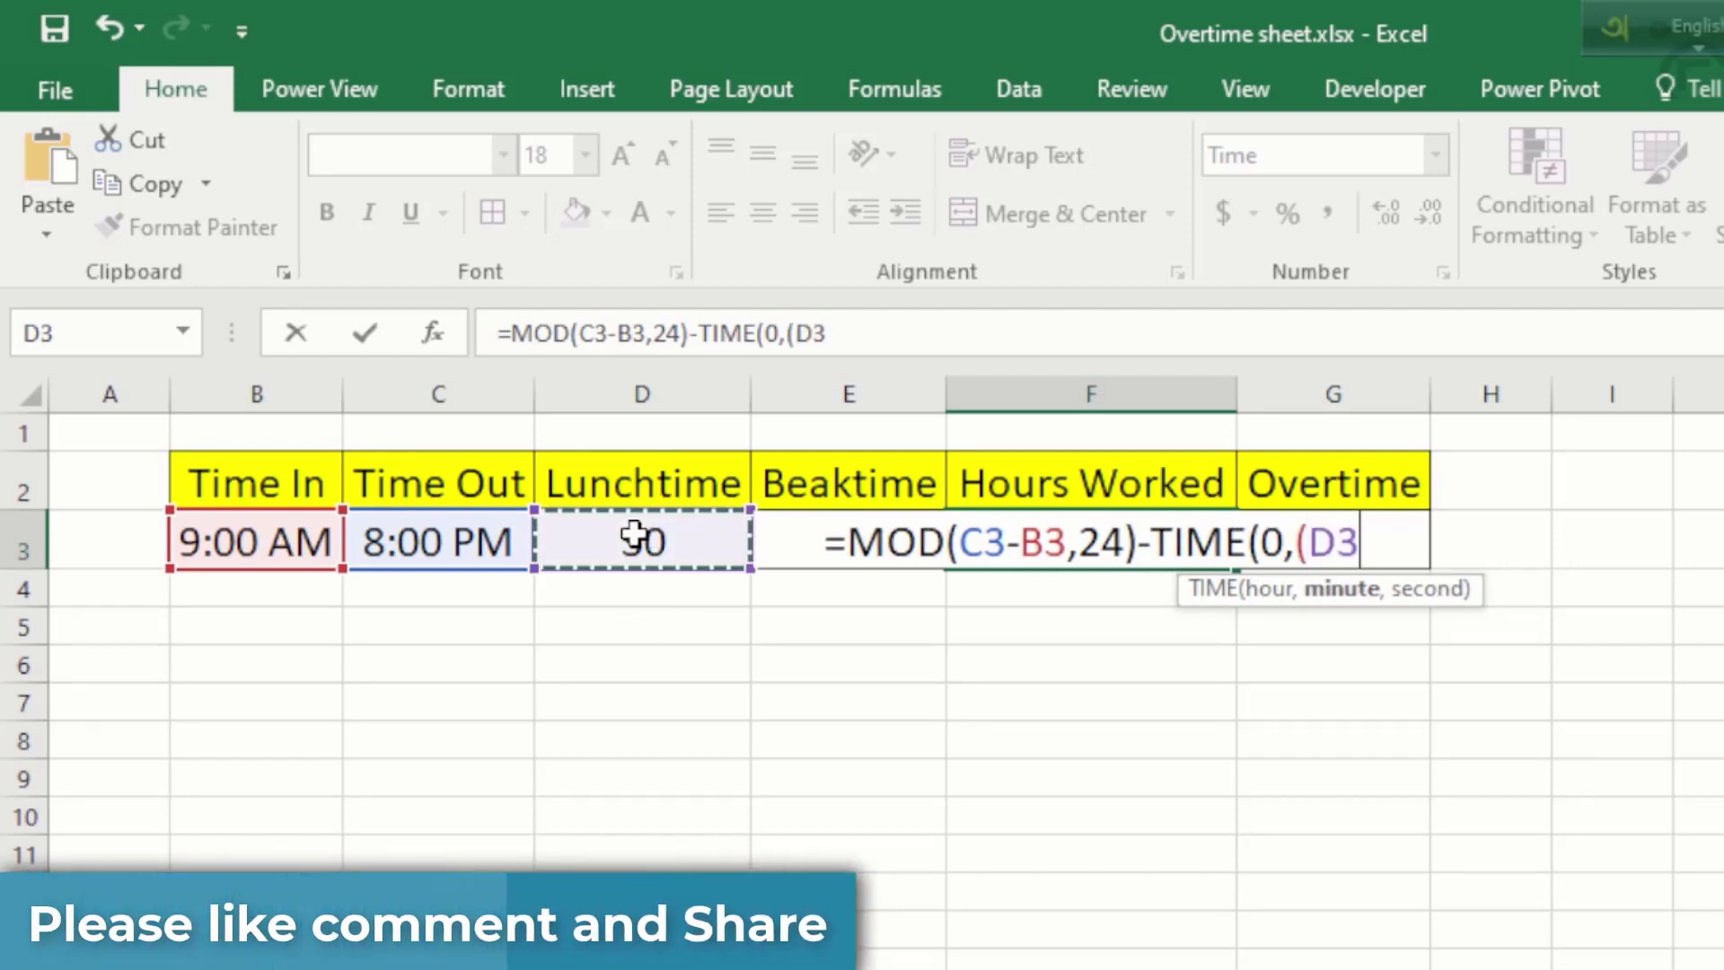
pyautogui.write('3')
pyautogui.press('BackSpace')
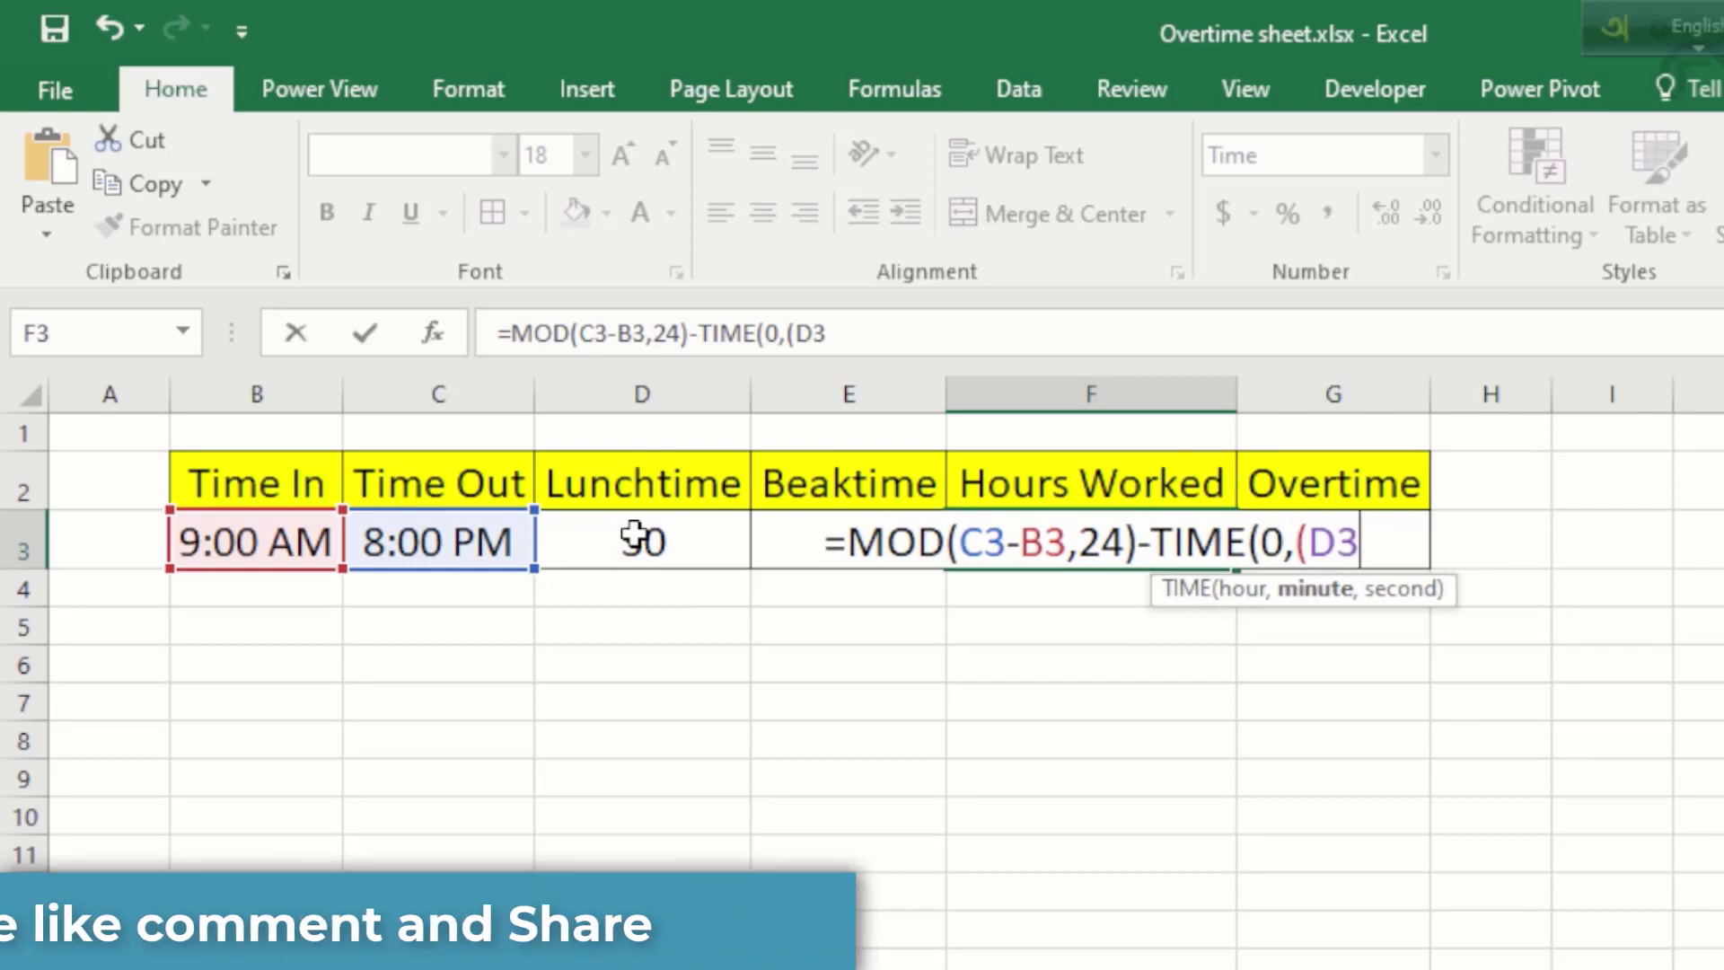
pyautogui.write(')')
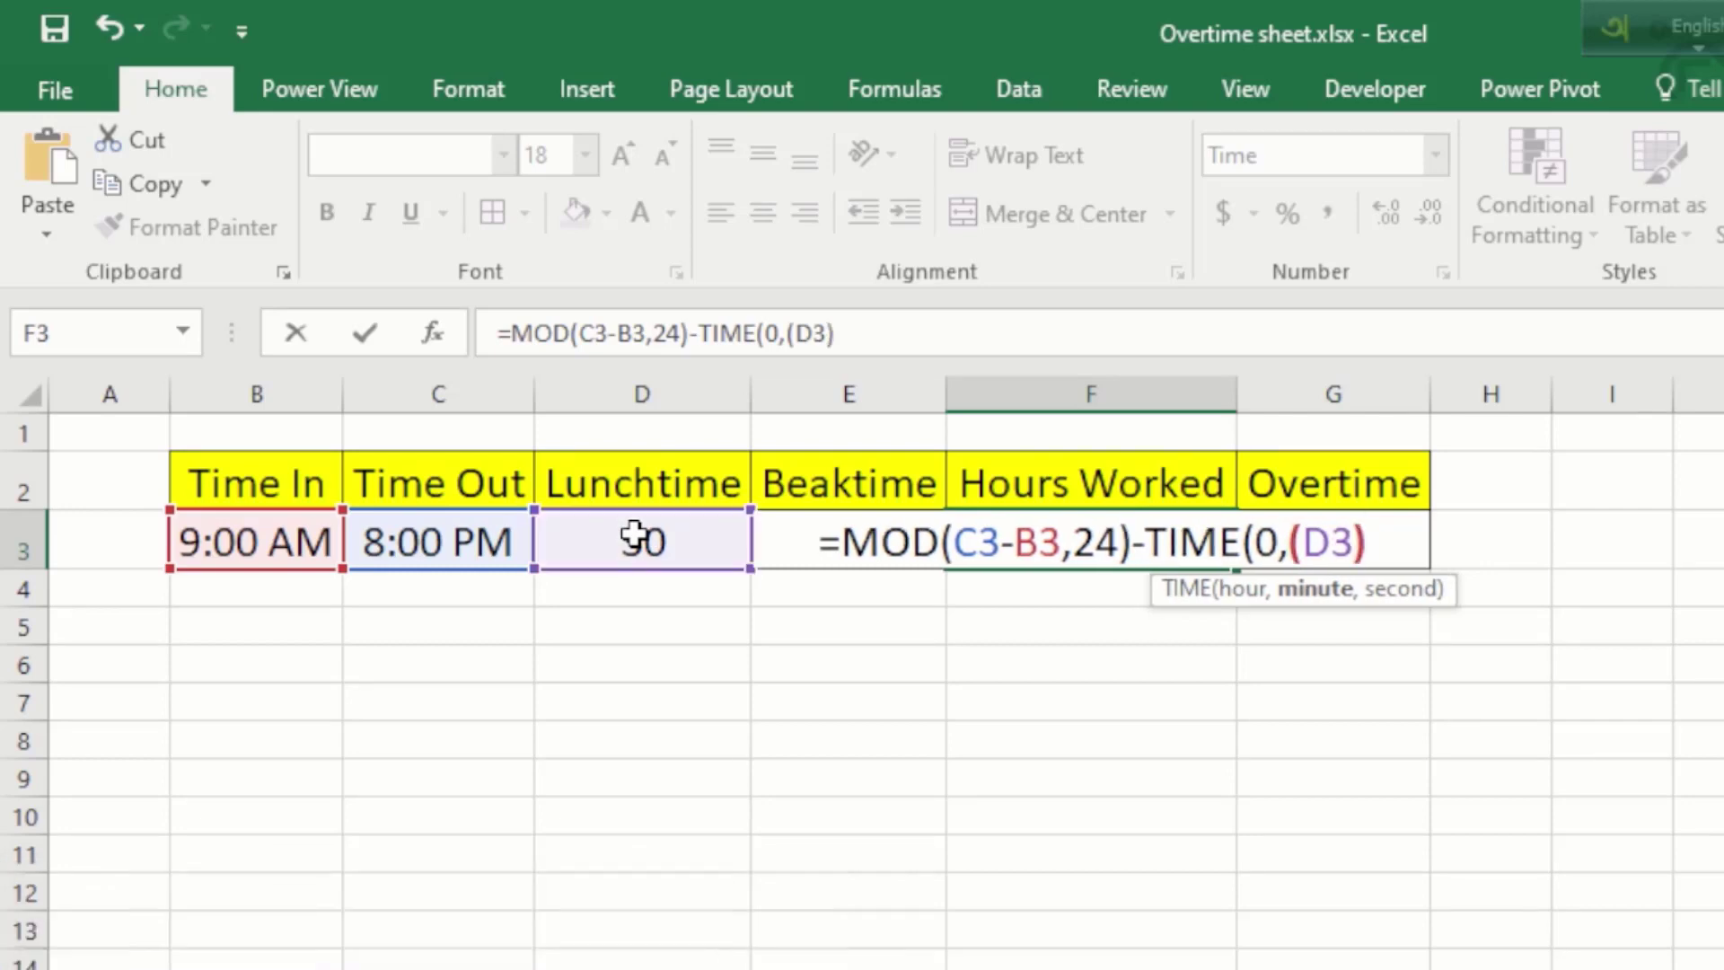
pyautogui.press('BackSpace')
pyautogui.write('+')
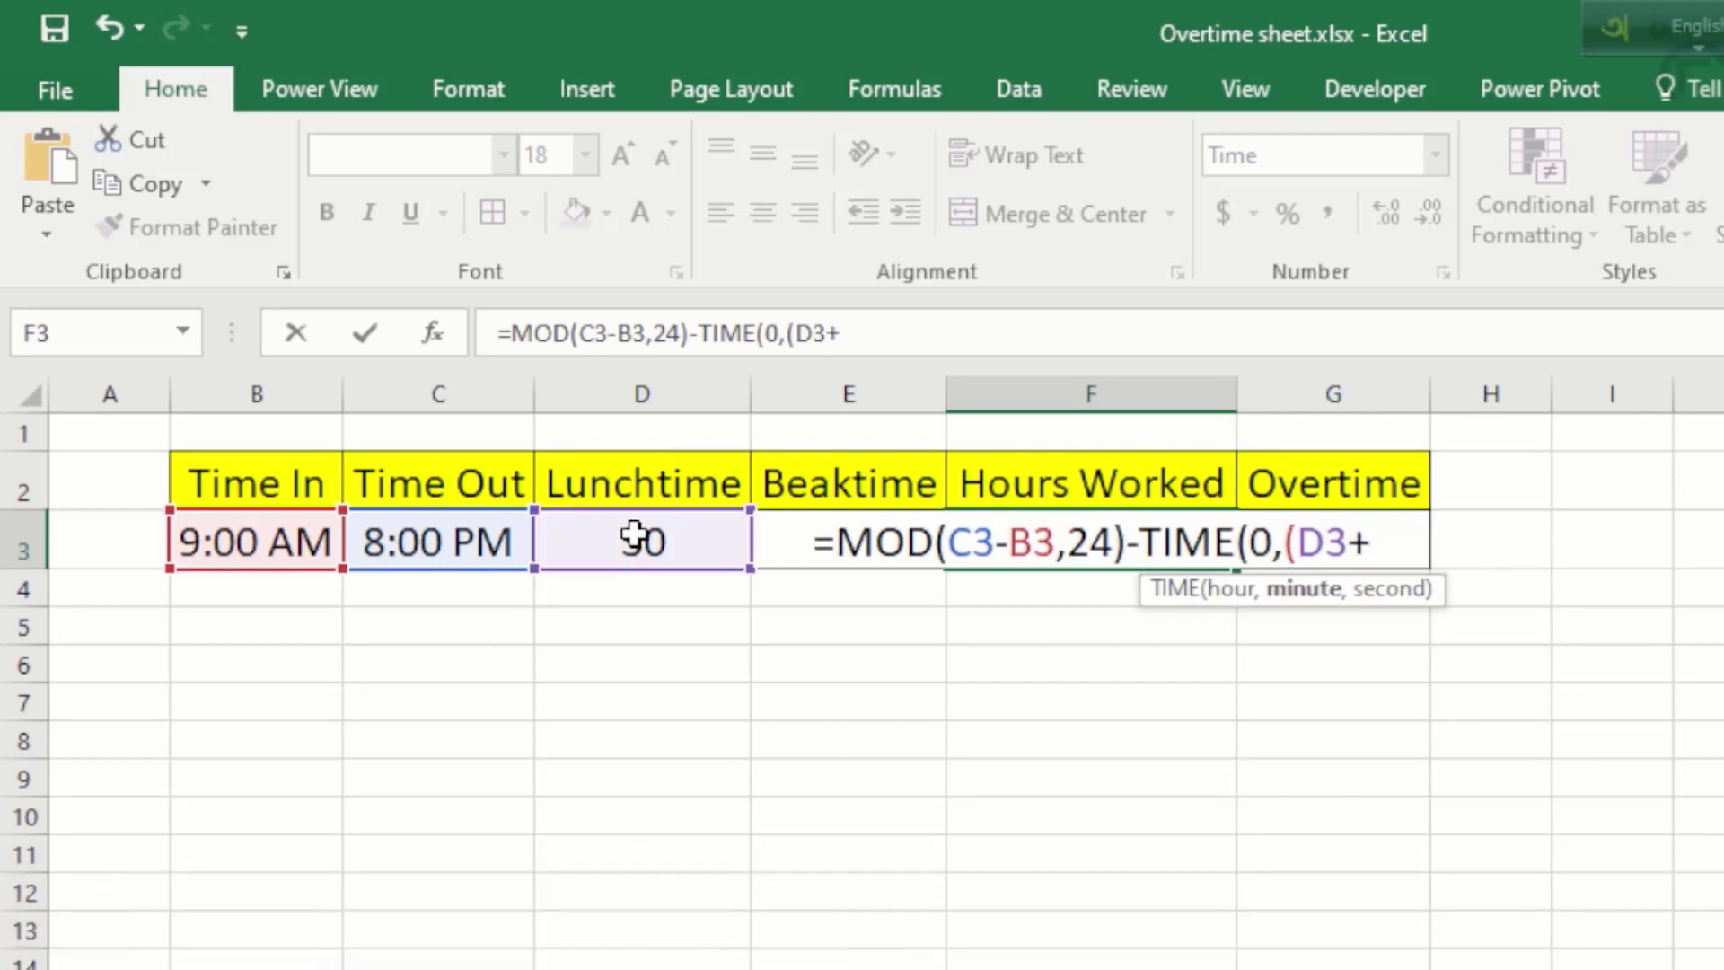
pyautogui.write('E3')
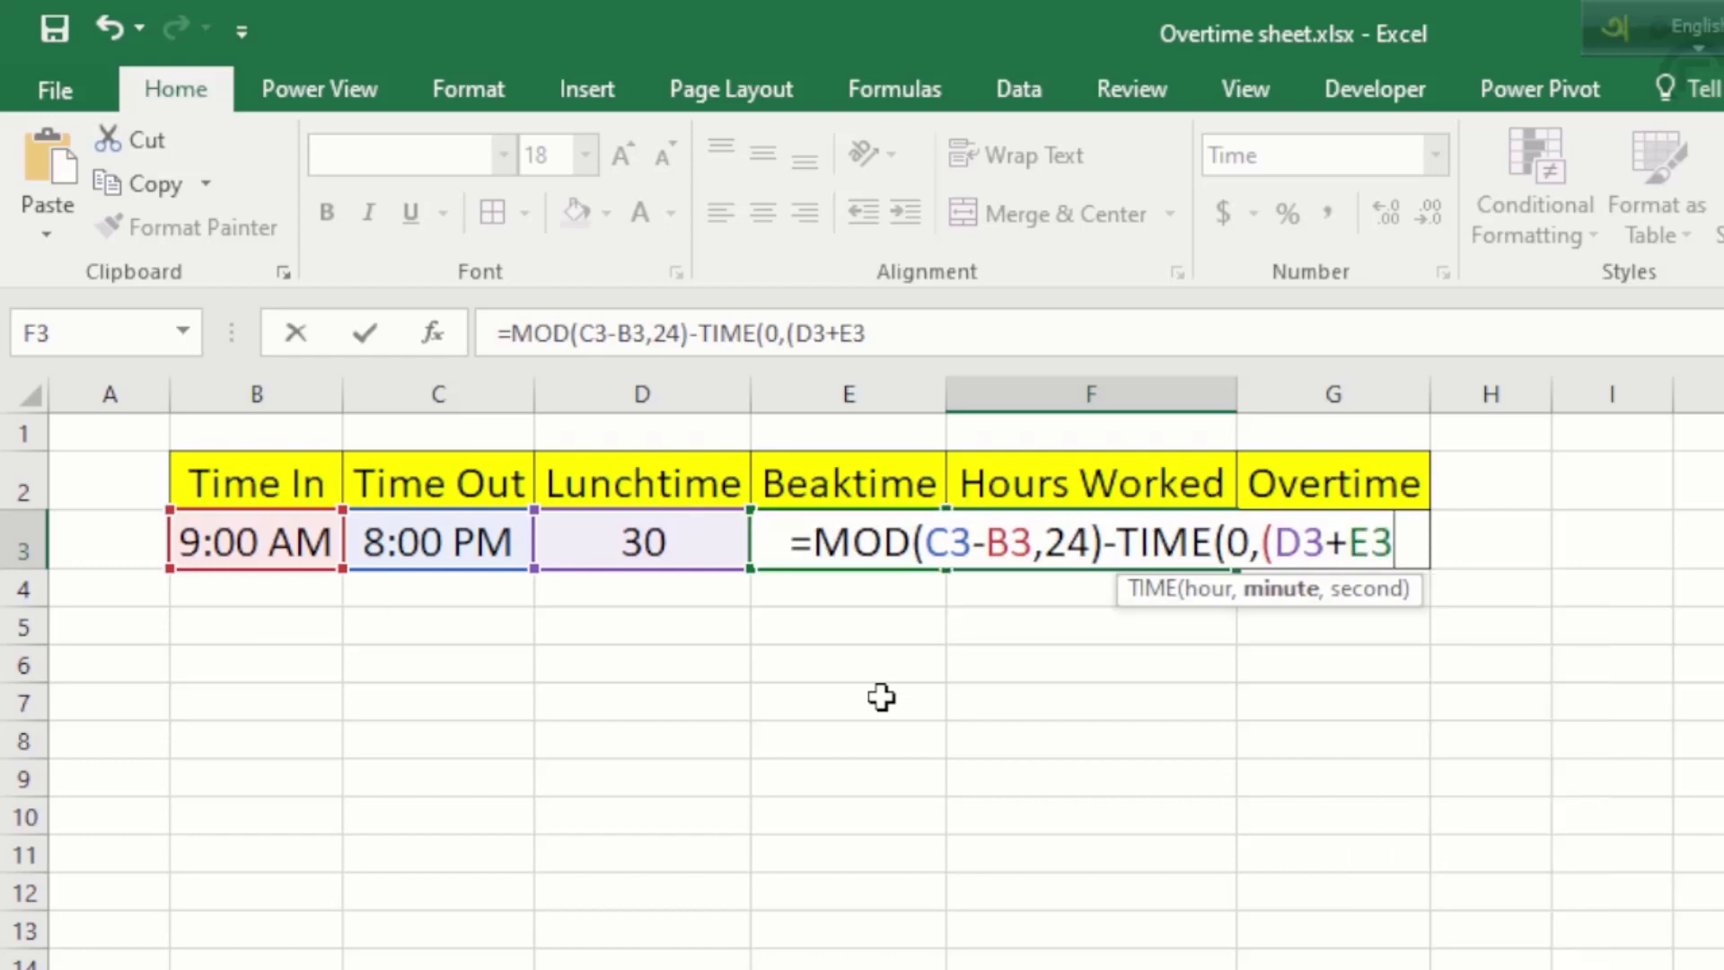
pyautogui.write('(')
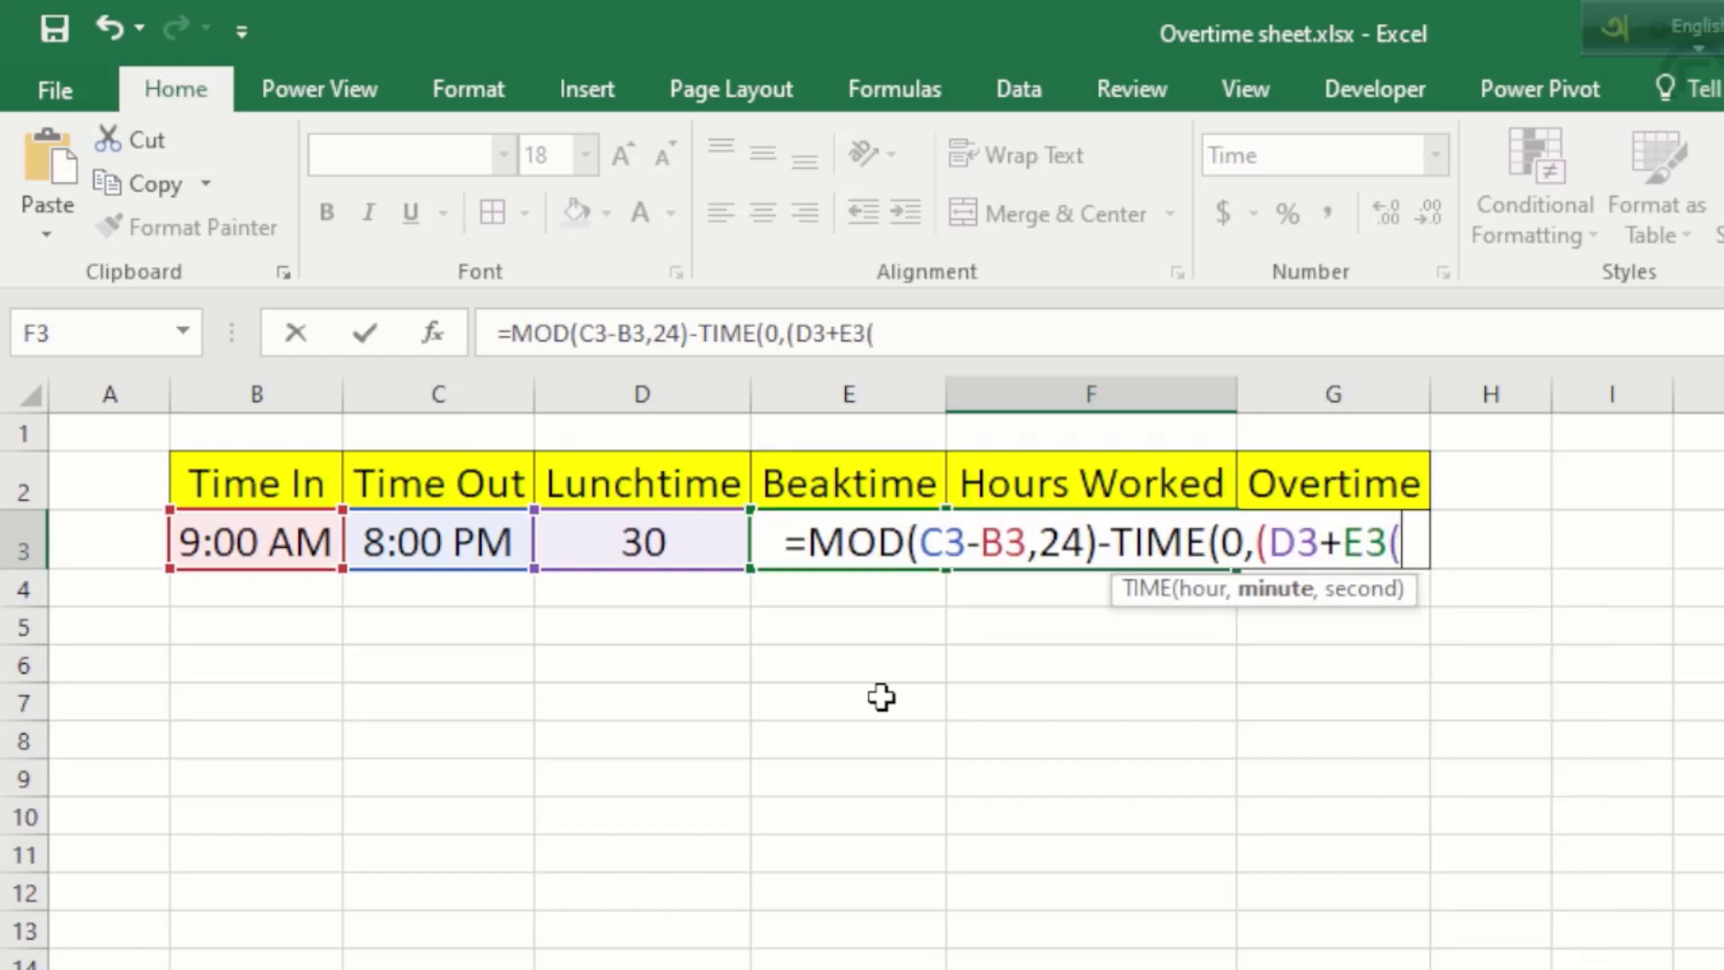
pyautogui.press('BackSpace')
pyautogui.write(')')
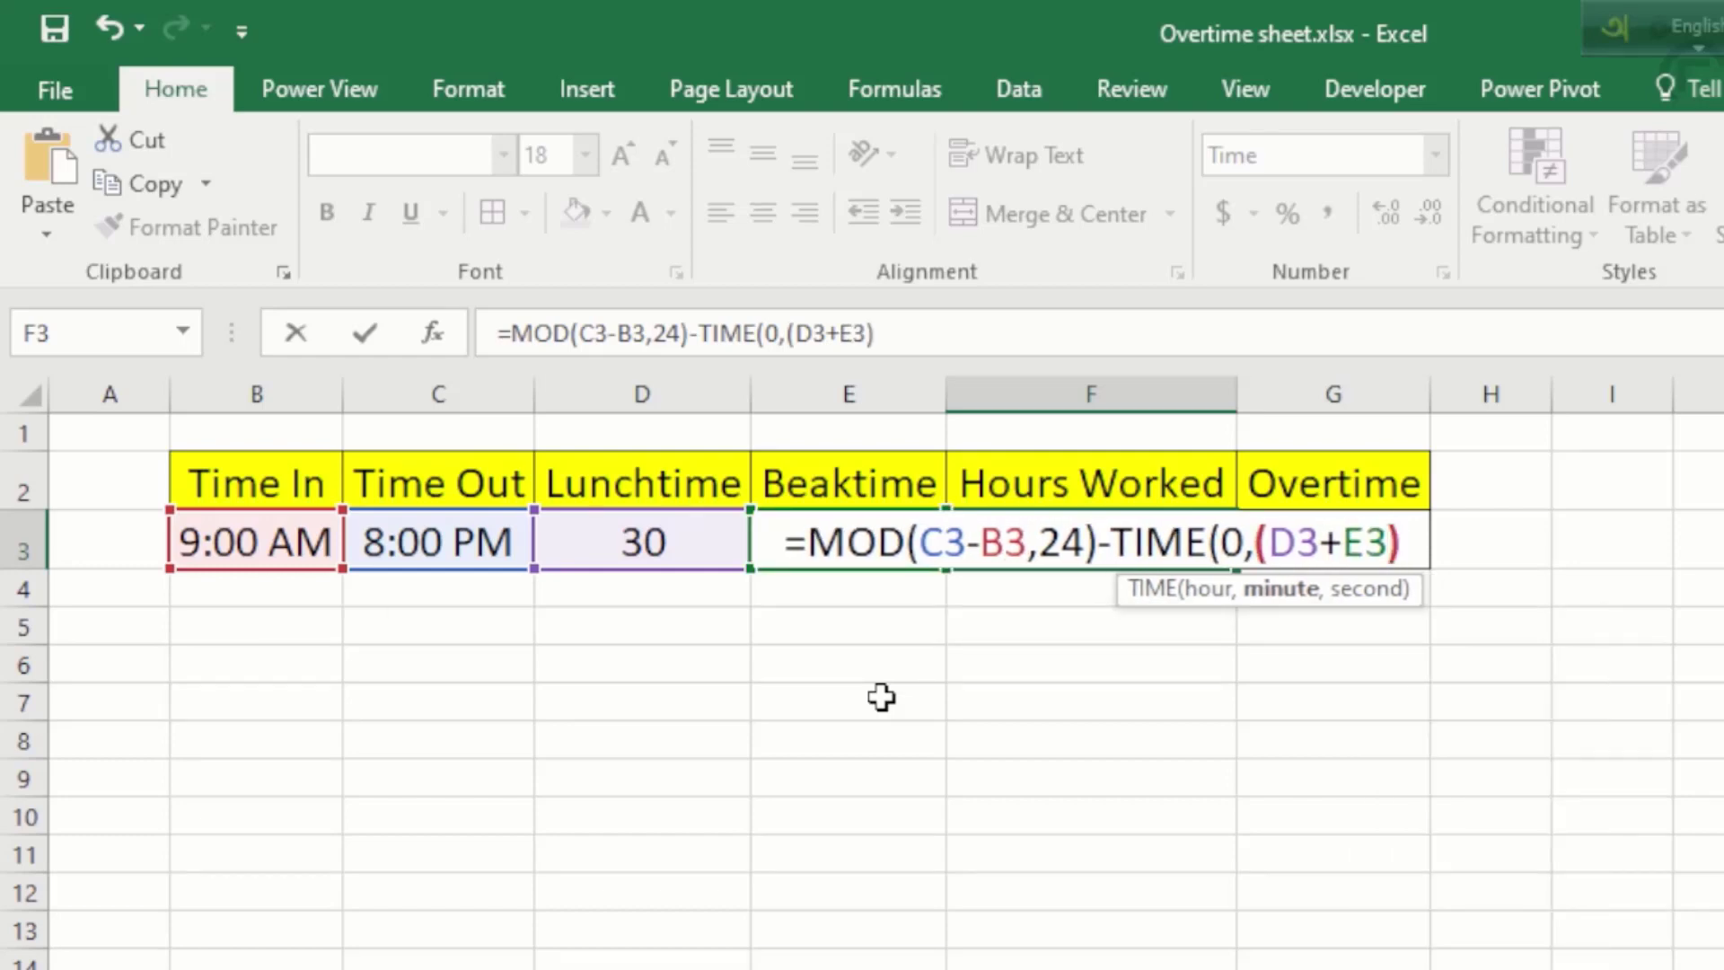
# Step: Set the second argument to 0 and enter the finished F3 formula =MOD(C3-B3,24)-TIME(0,(D3+E3),0)
pyautogui.write(',')
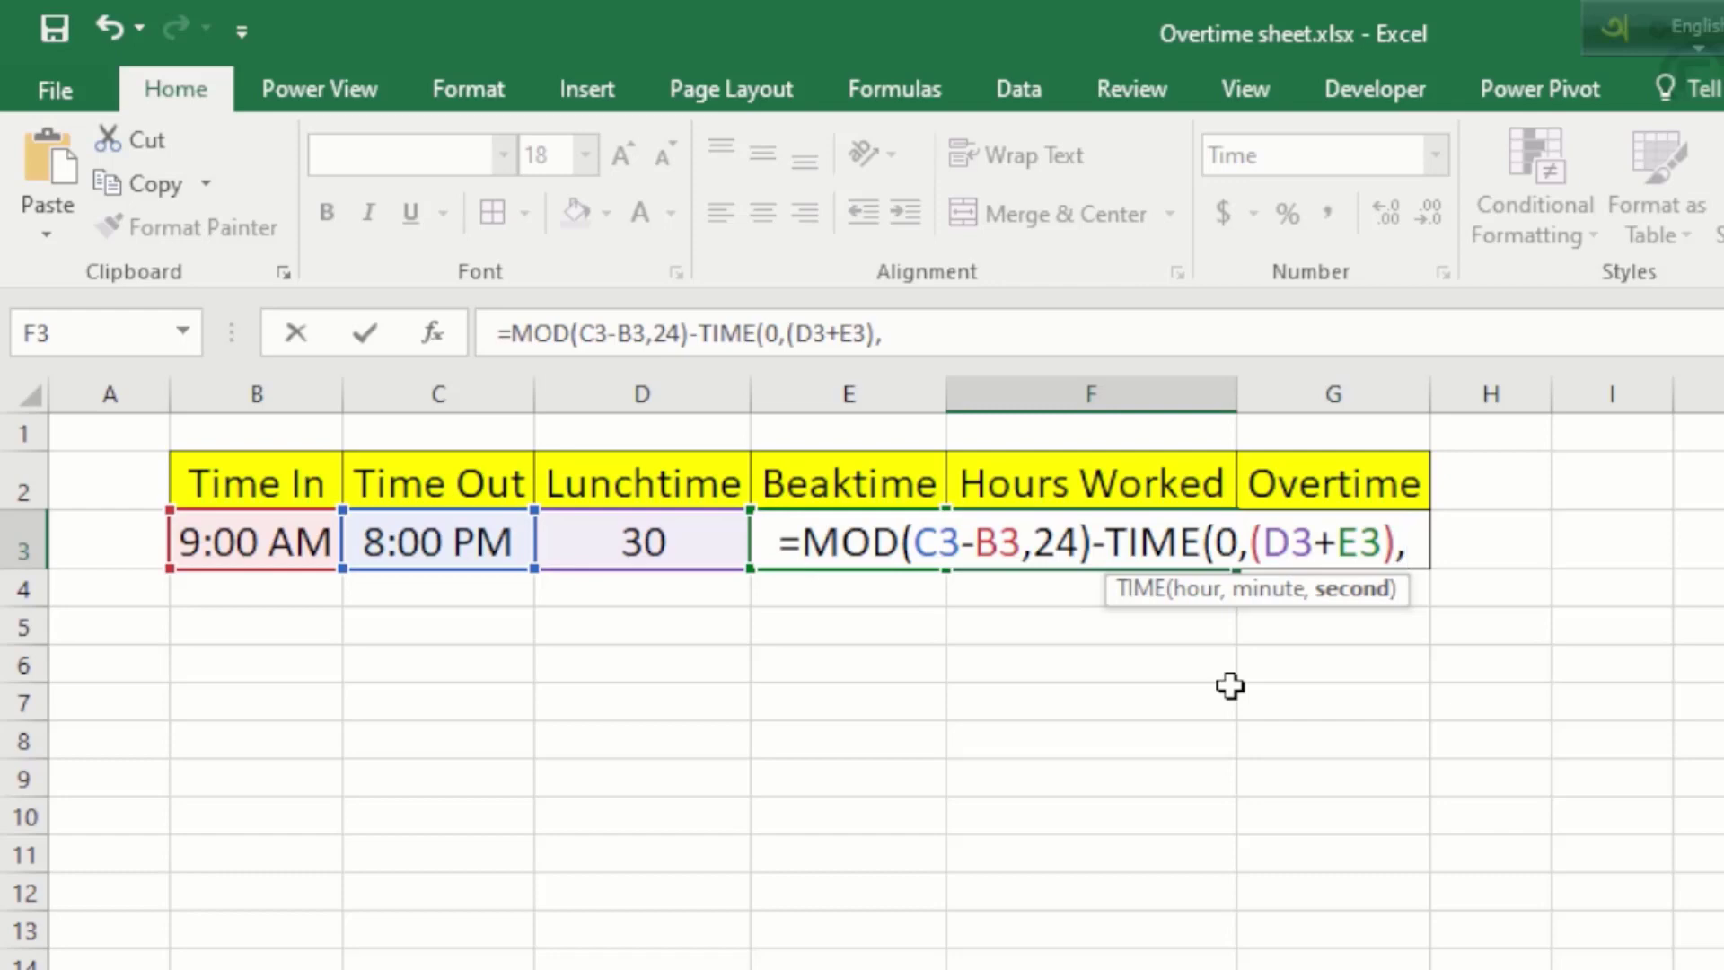
pyautogui.write('0')
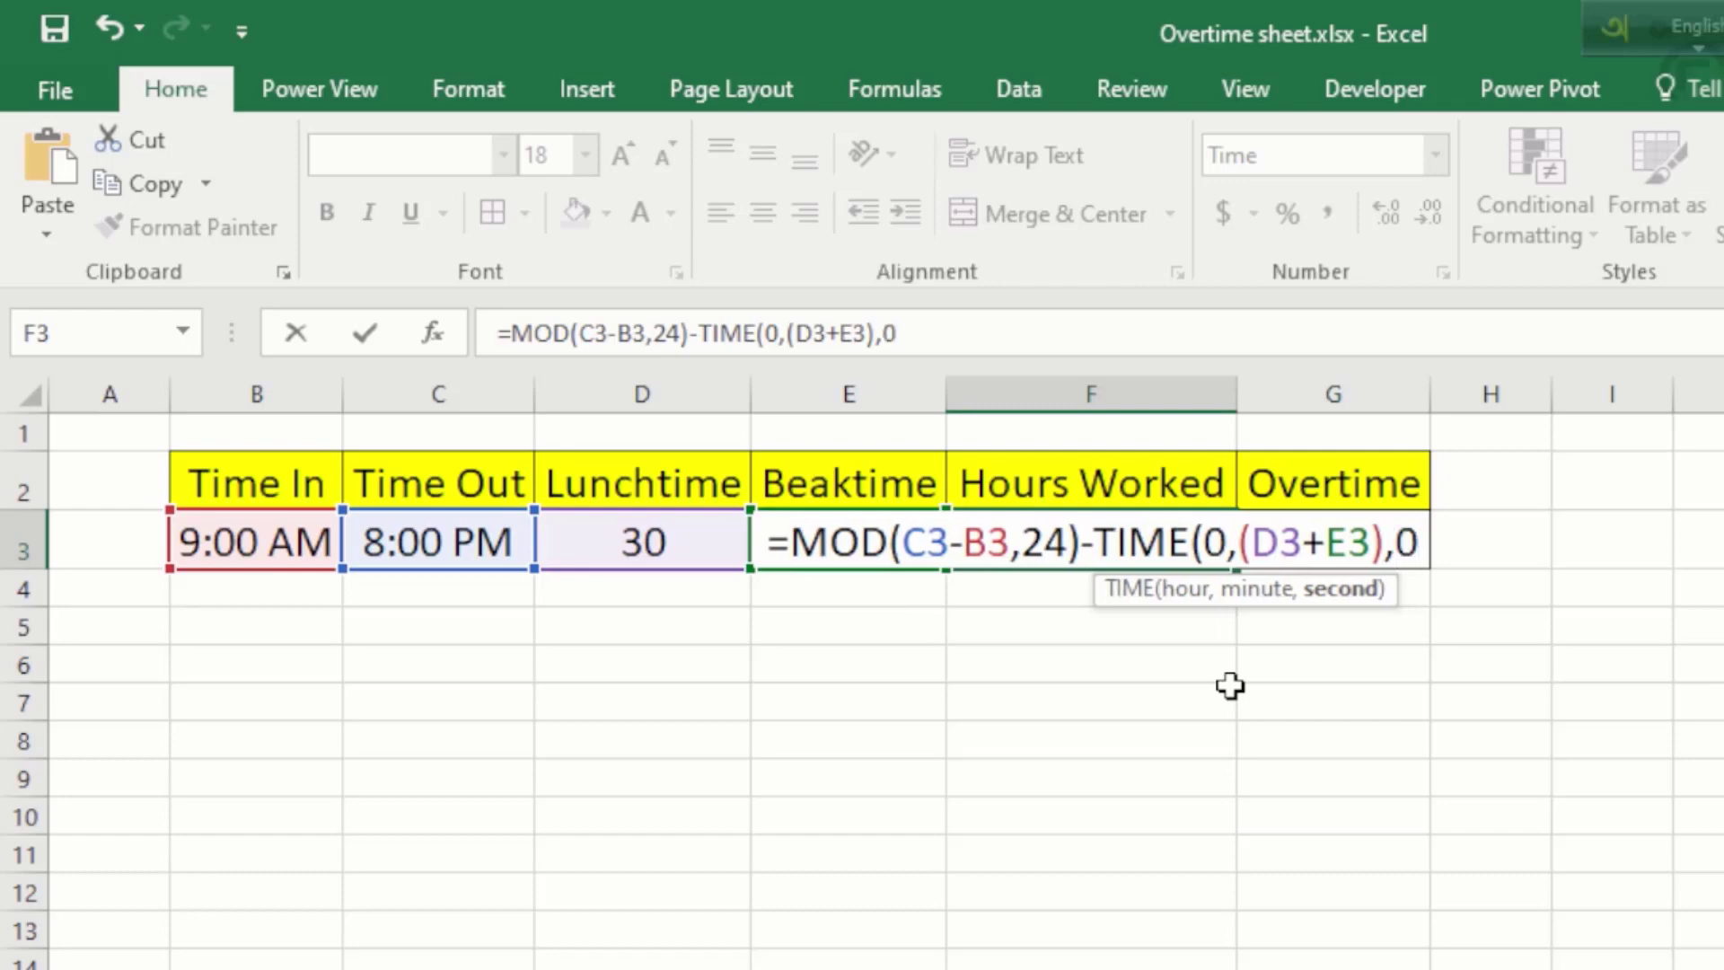
pyautogui.write(')')
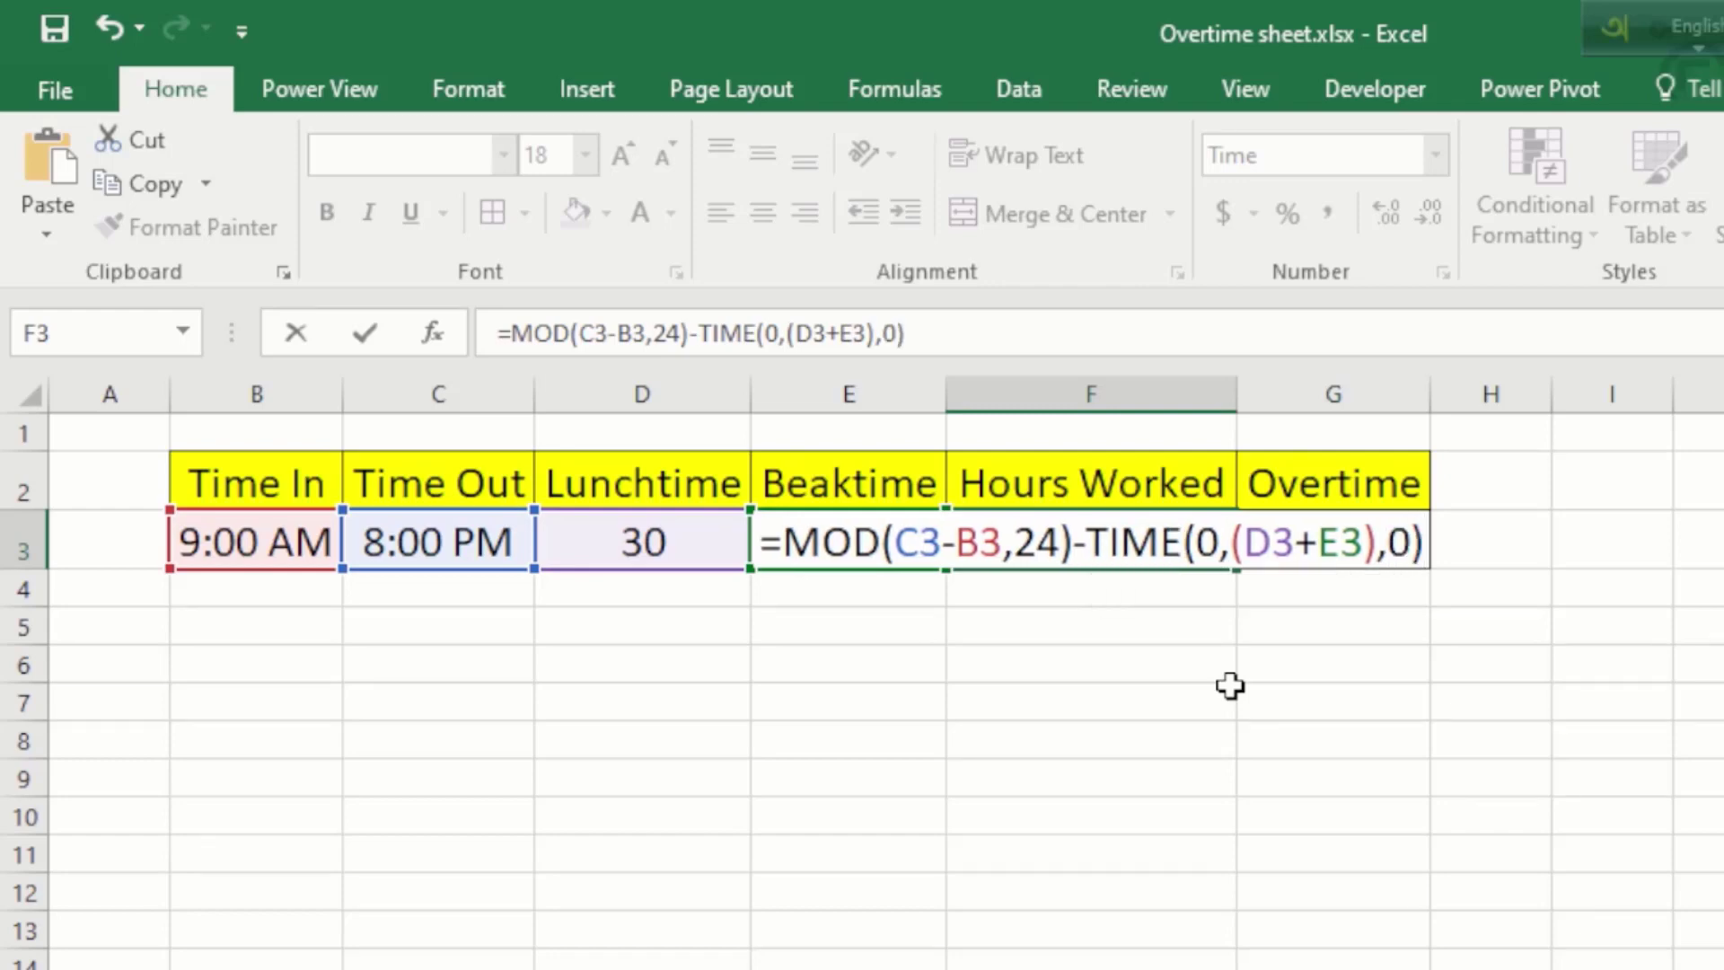
pyautogui.press('Return')
pyautogui.click(1114, 541)
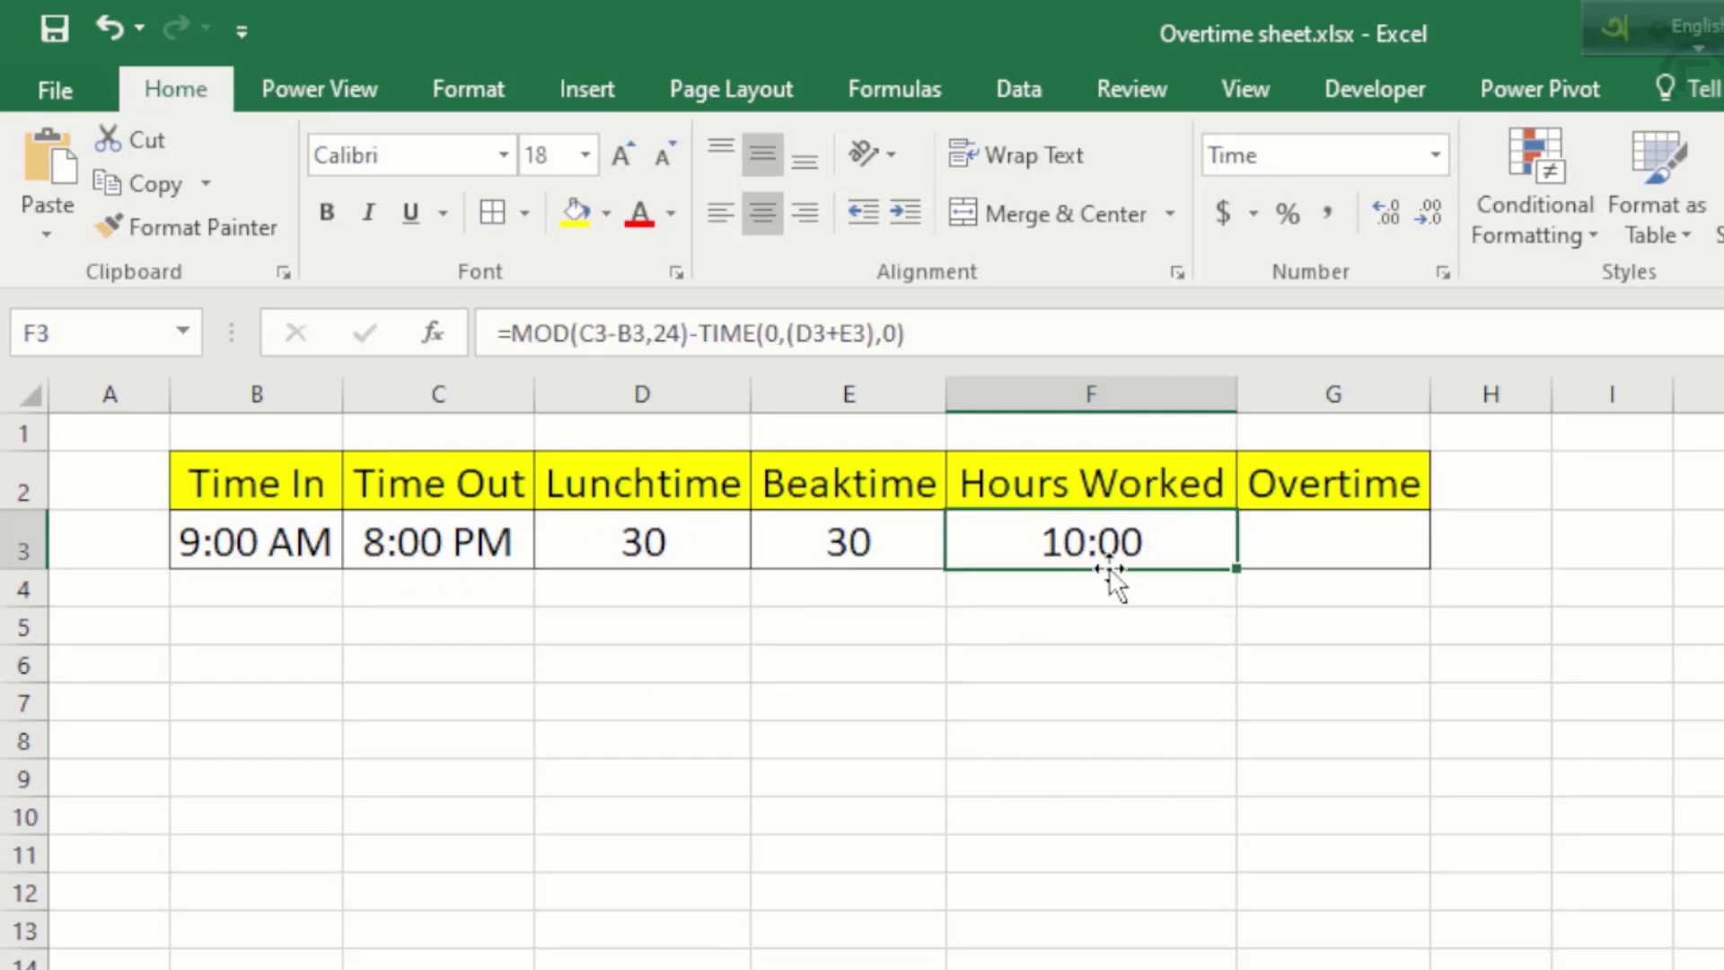
pyautogui.click(703, 554)
pyautogui.moveTo(658, 539); pyautogui.dragTo(835, 542)
pyautogui.click(1095, 529)
pyautogui.click(673, 543)
pyautogui.click(1119, 544)
pyautogui.click(1348, 543)
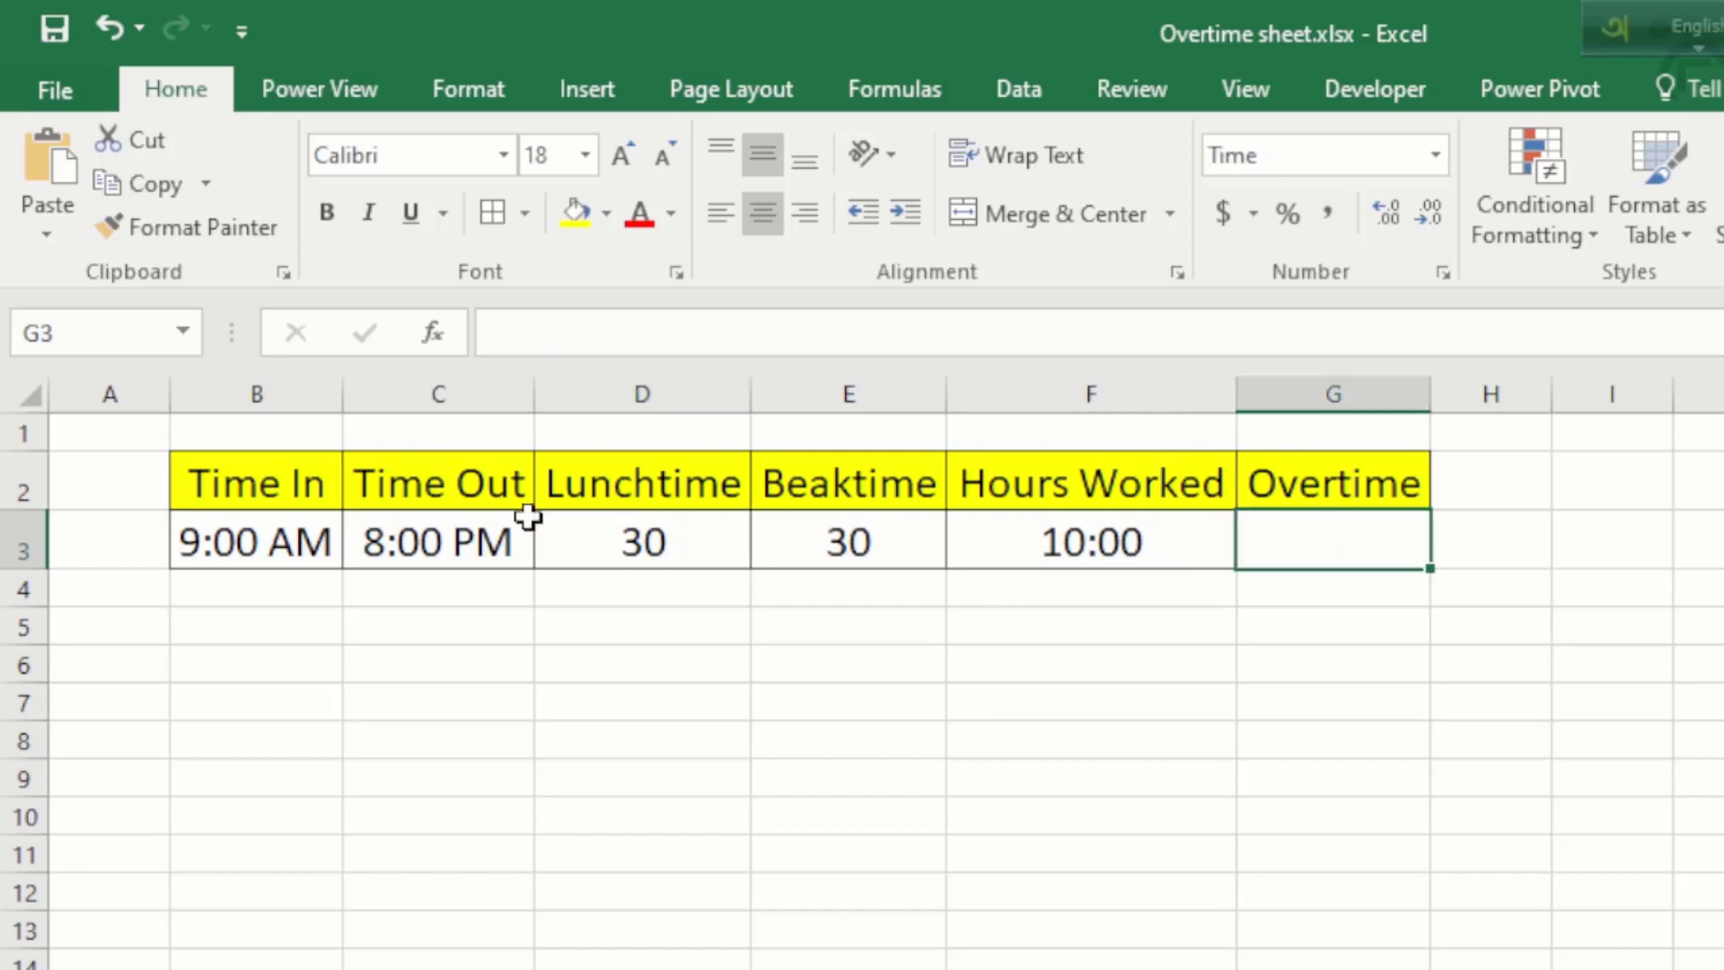
# Step: Change the Time Out value in C3 to 18:00:00 and check the Hours Worked cell F3
pyautogui.click(400, 549)
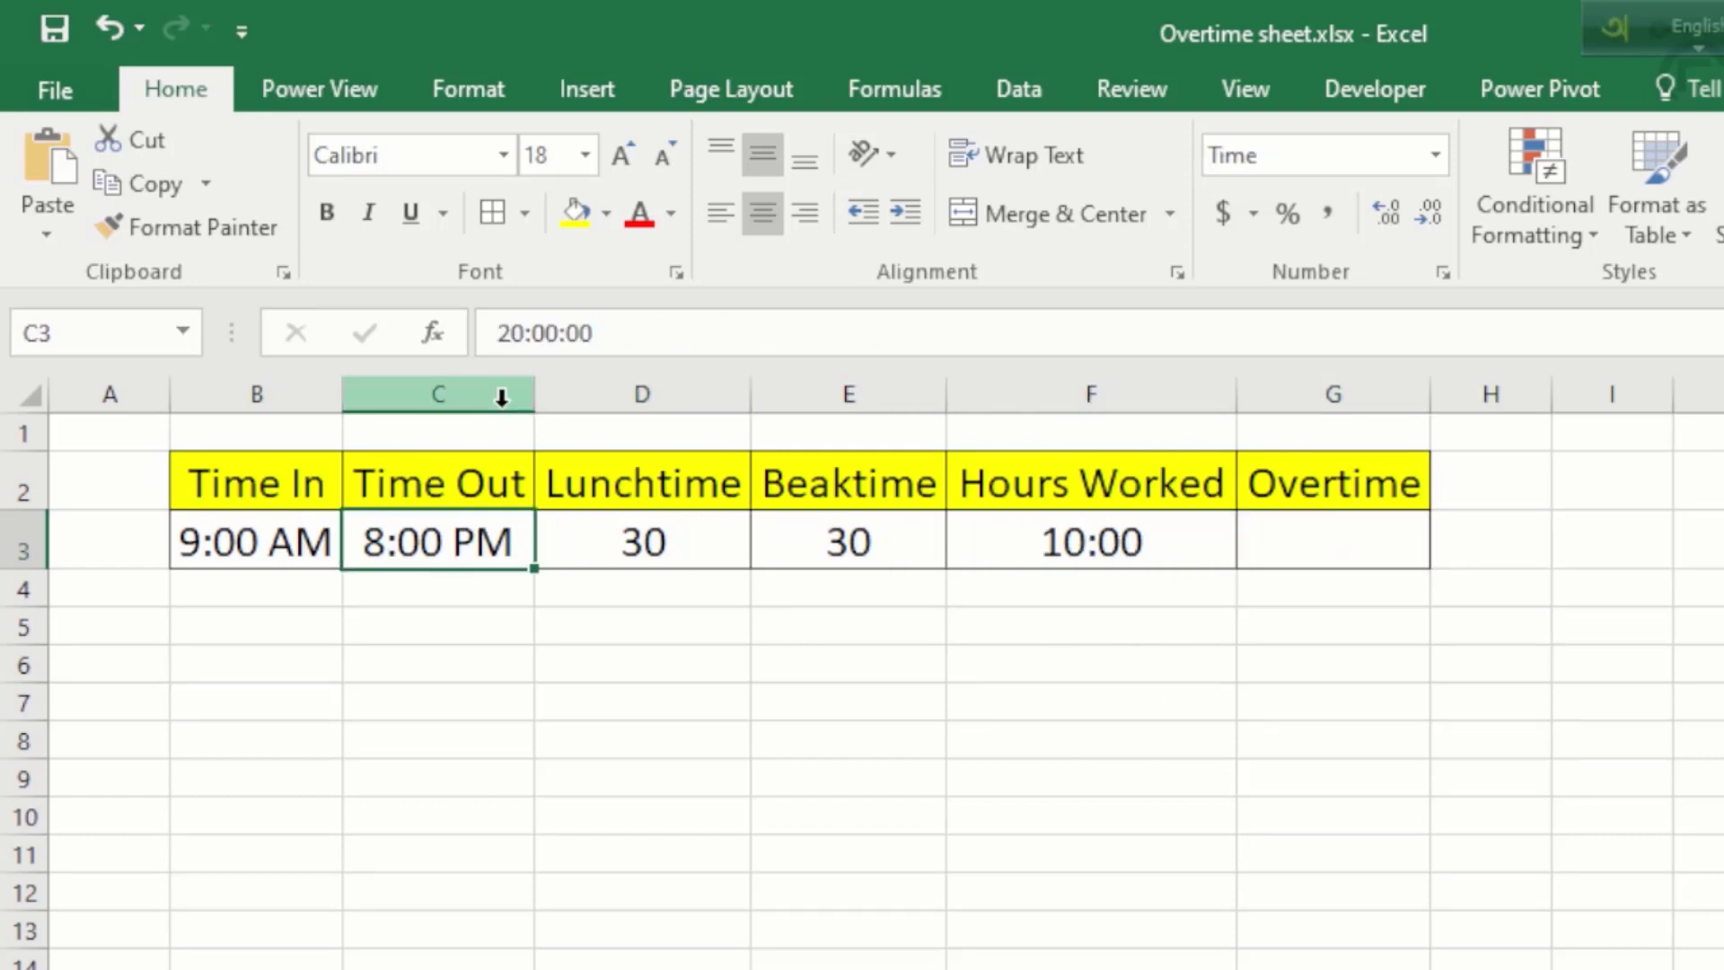
pyautogui.click(517, 349)
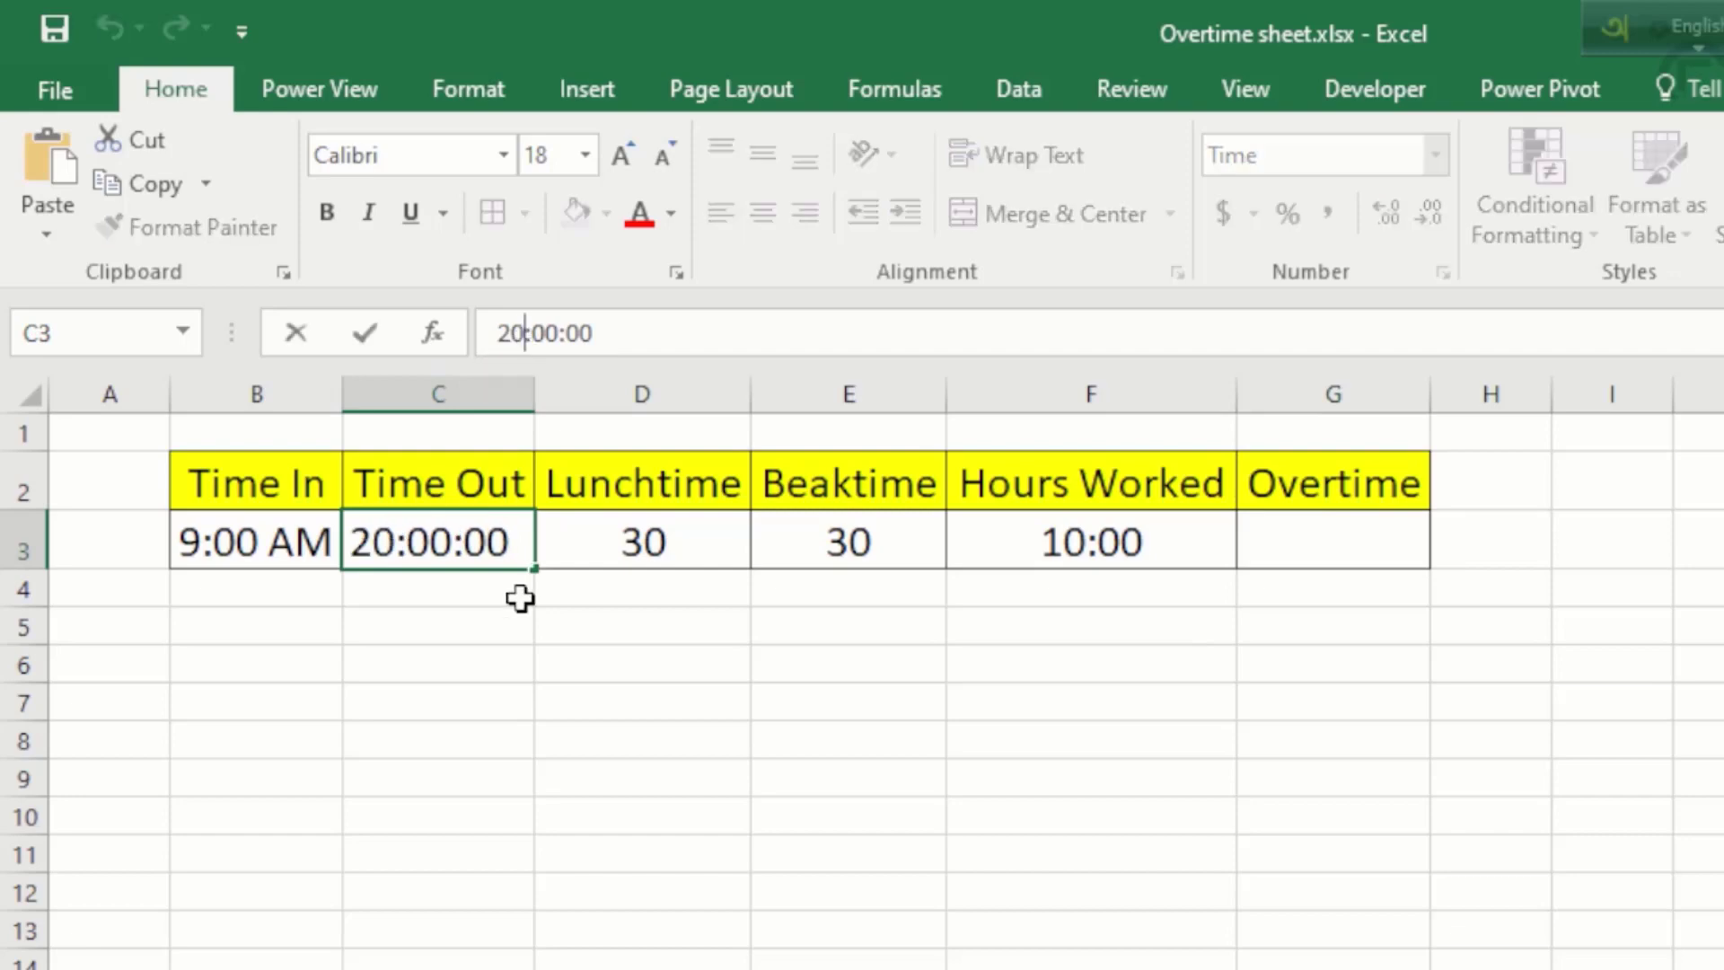
pyautogui.press('BackSpace')
pyautogui.press('BackSpace')
pyautogui.write('18')
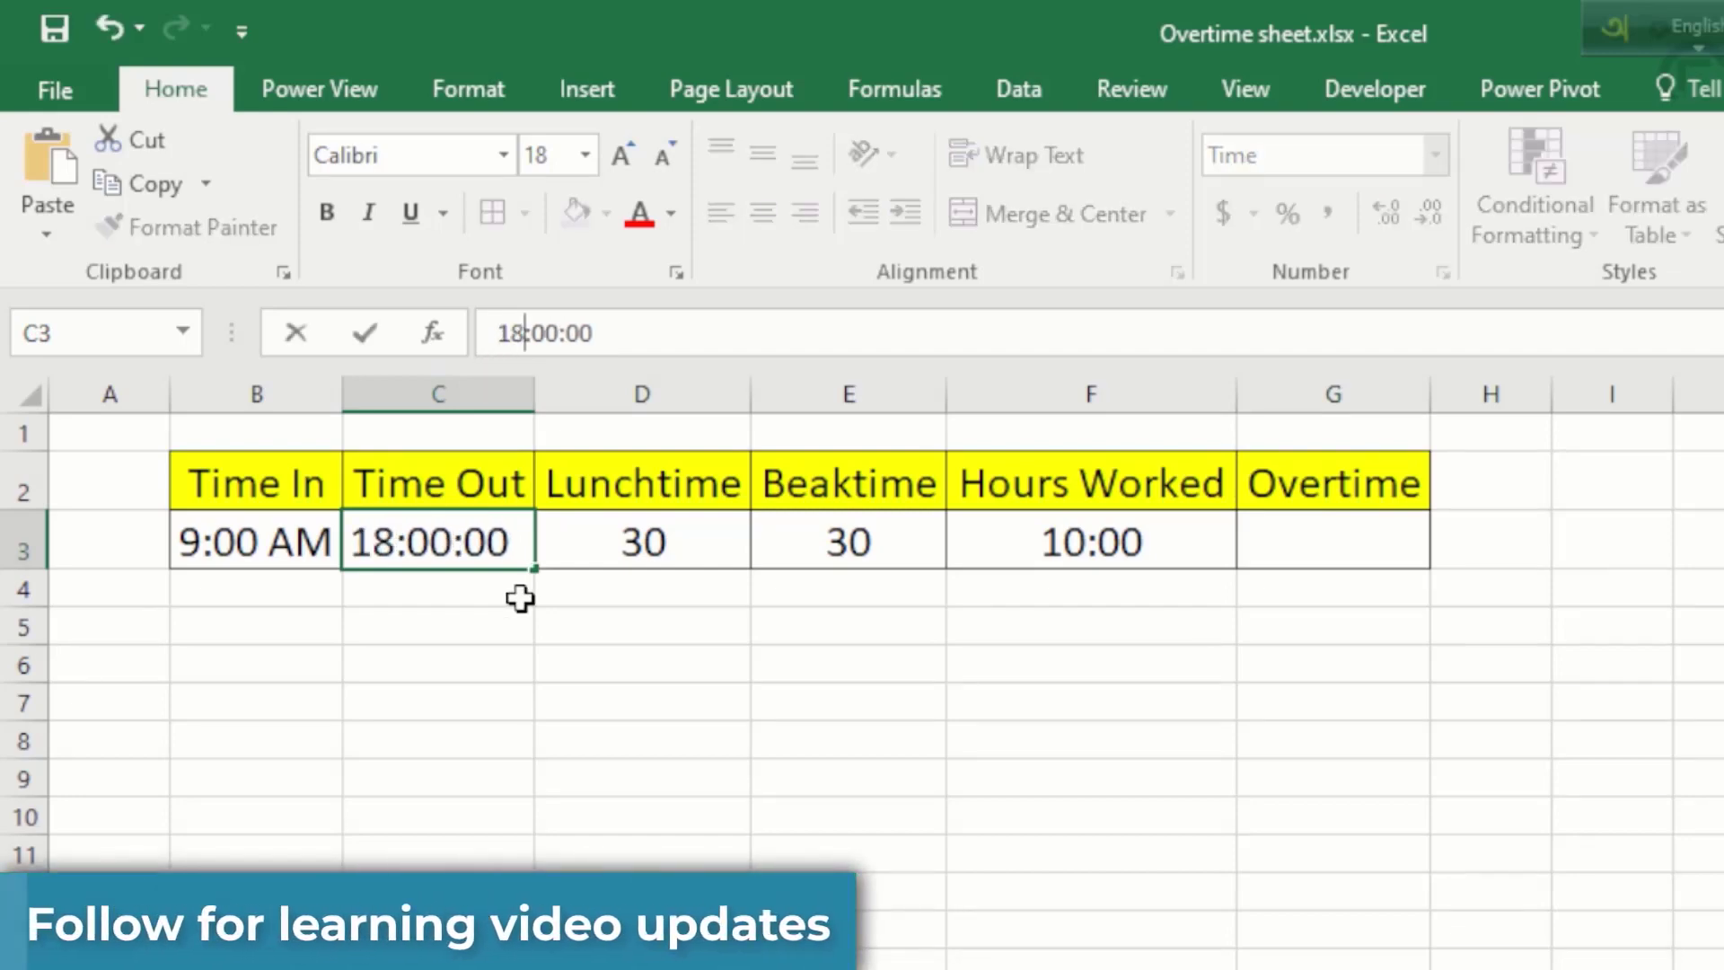
pyautogui.press('Return')
pyautogui.click(1102, 534)
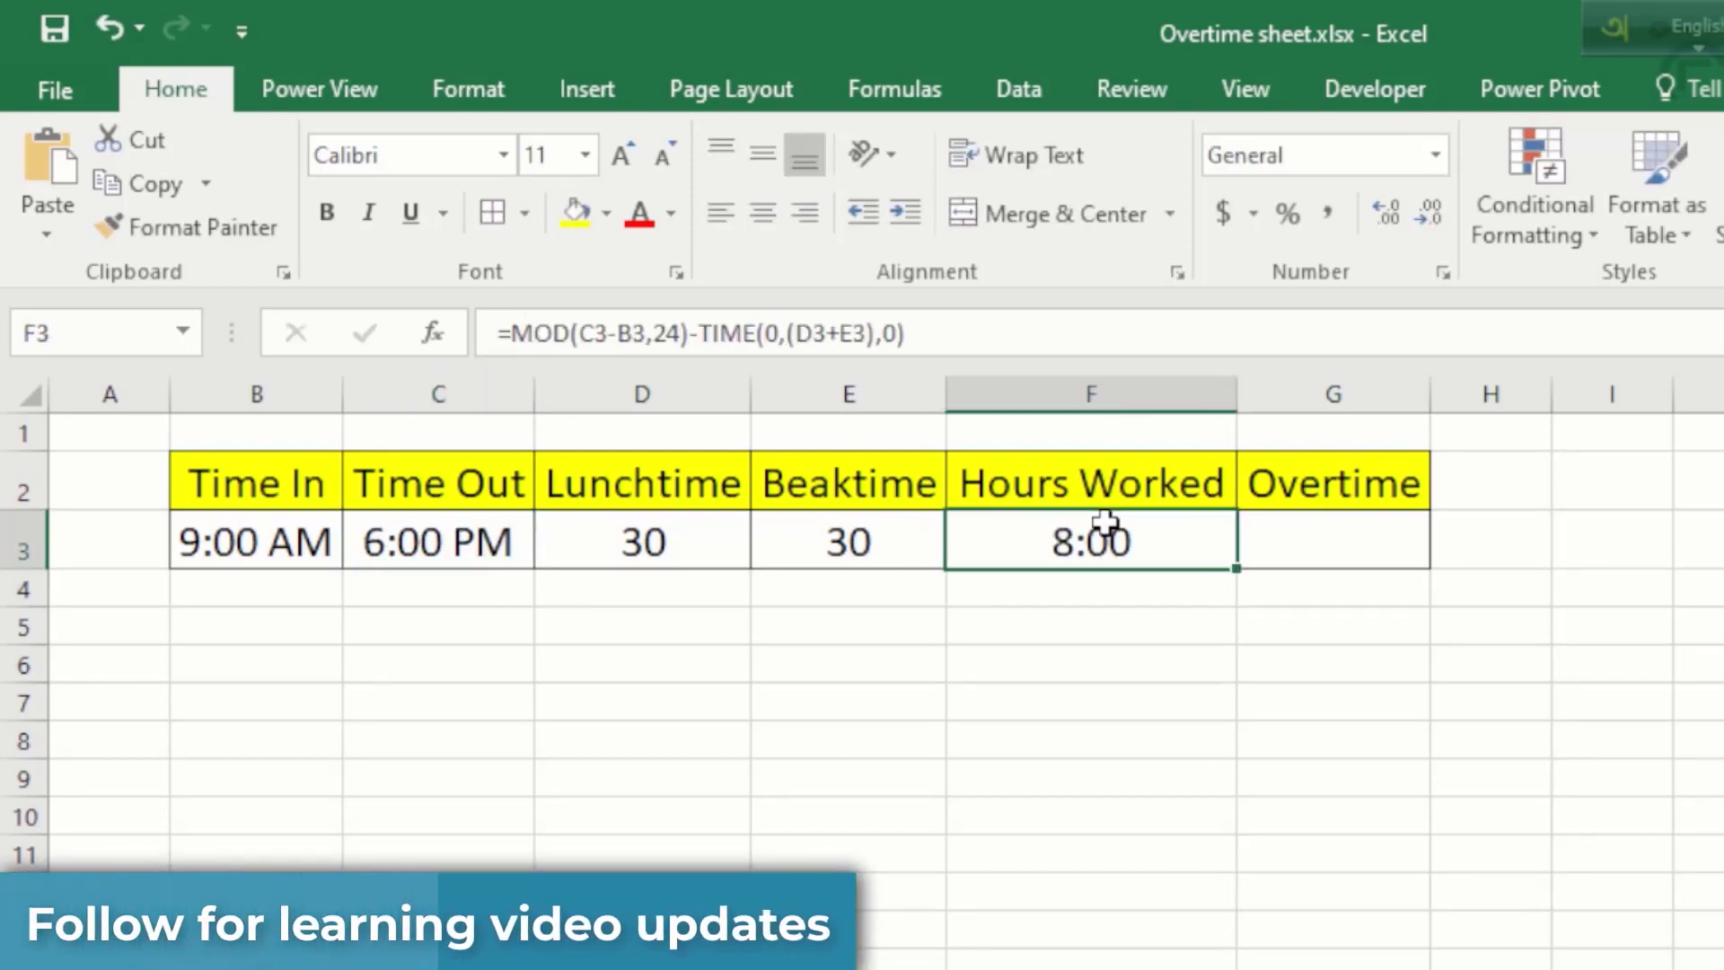
# Step: Start the Overtime formula in G3 with =F3-TIME(, subtracting a TIME function from the hours worked
pyautogui.click(1344, 539)
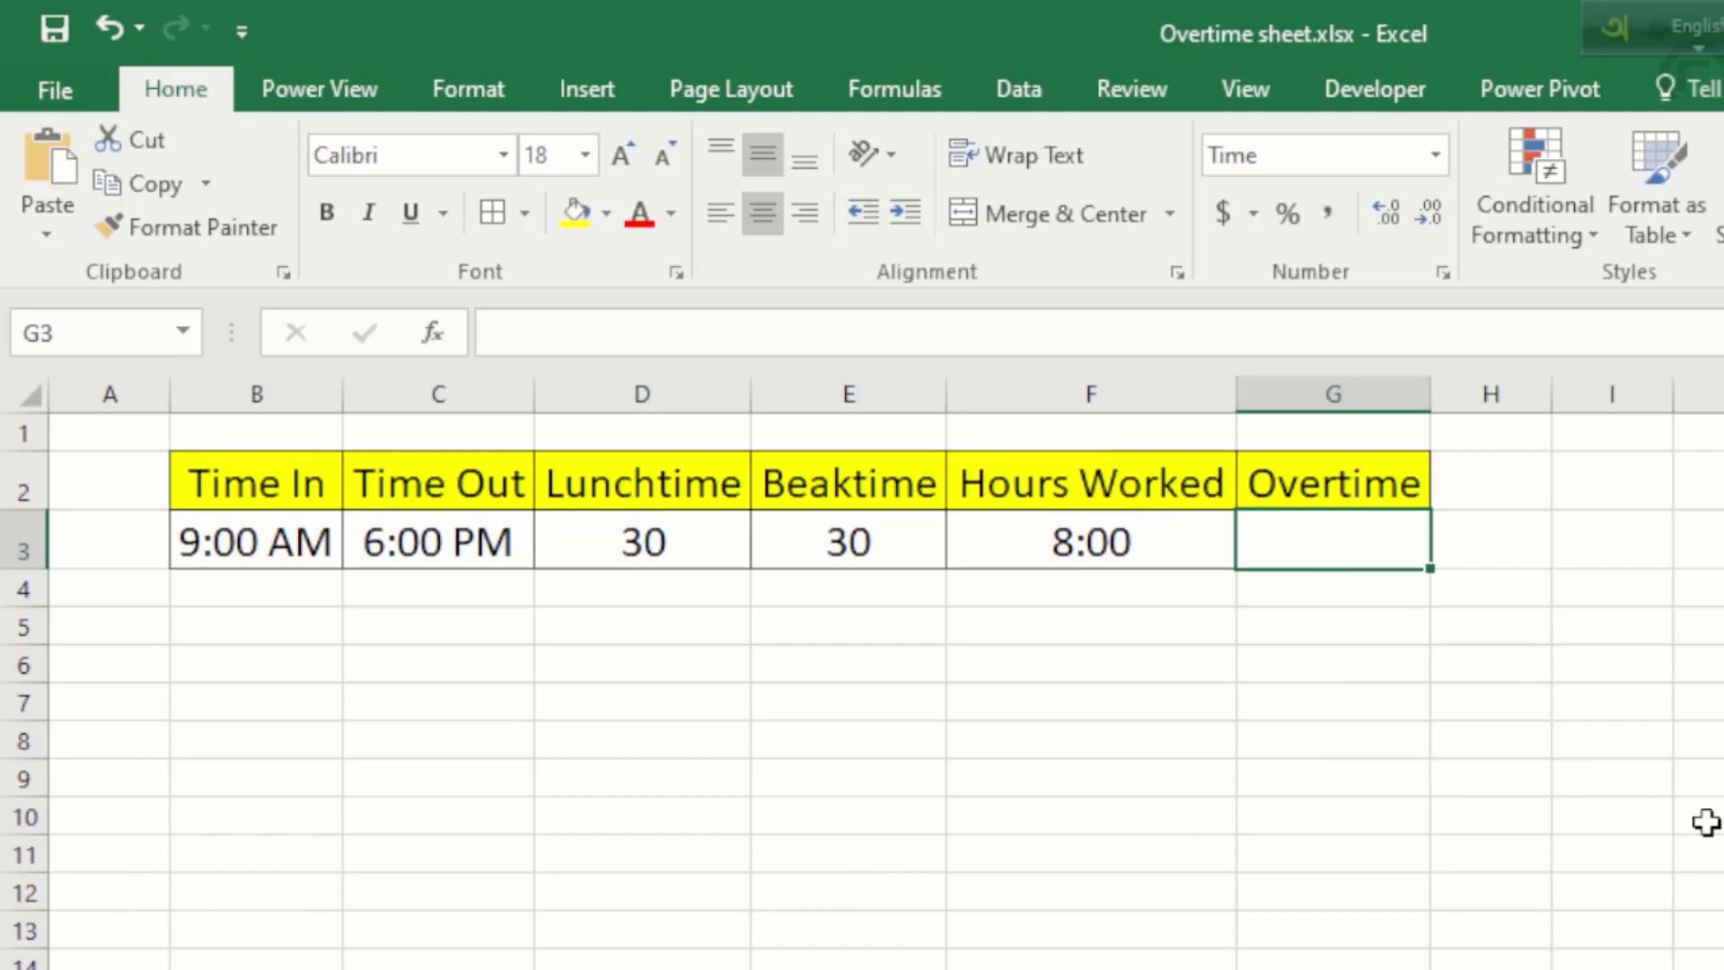
pyautogui.write('=')
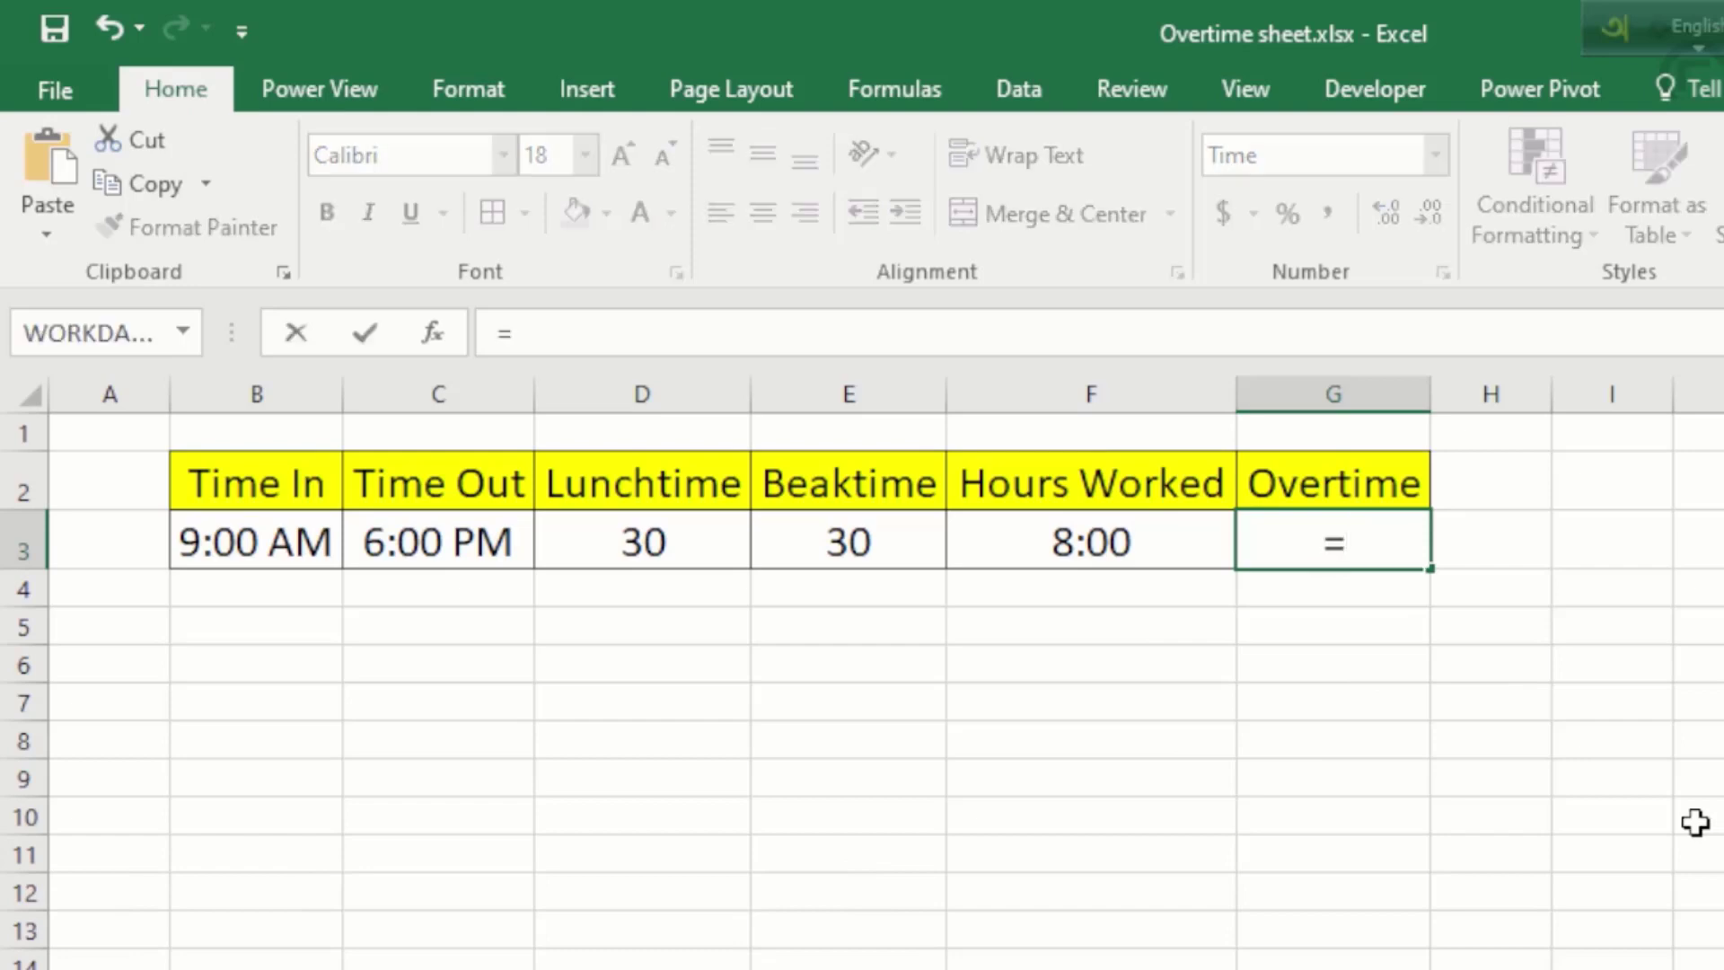
pyautogui.click(1067, 539)
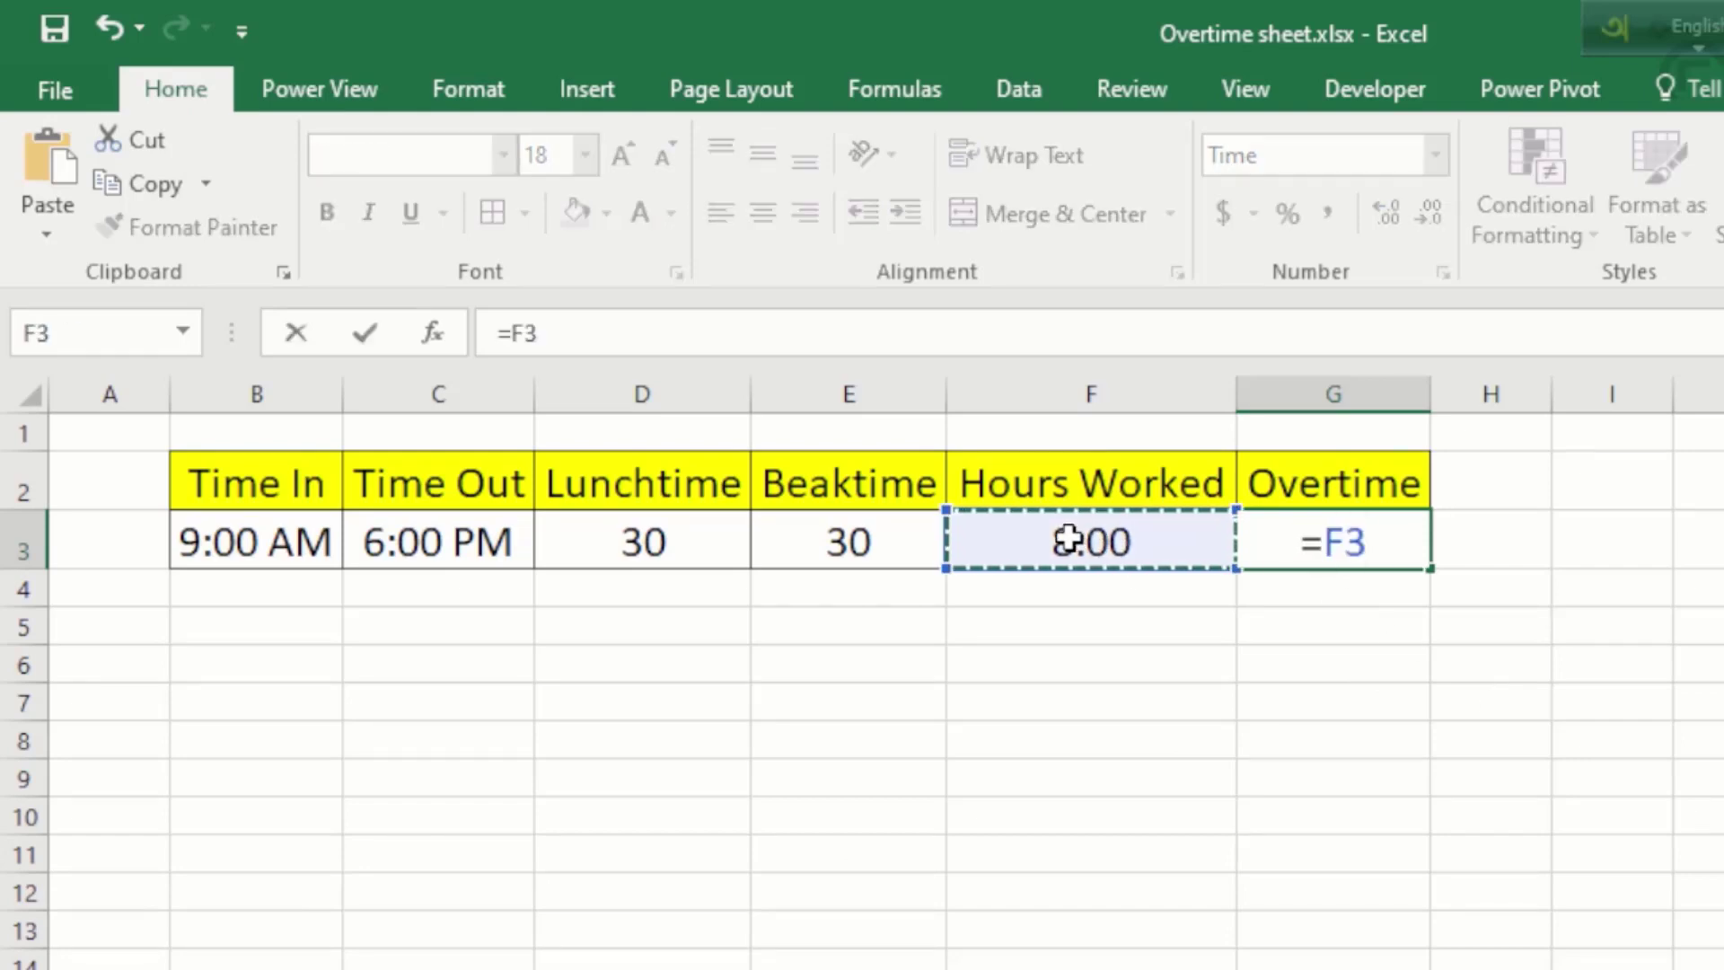
pyautogui.write('-')
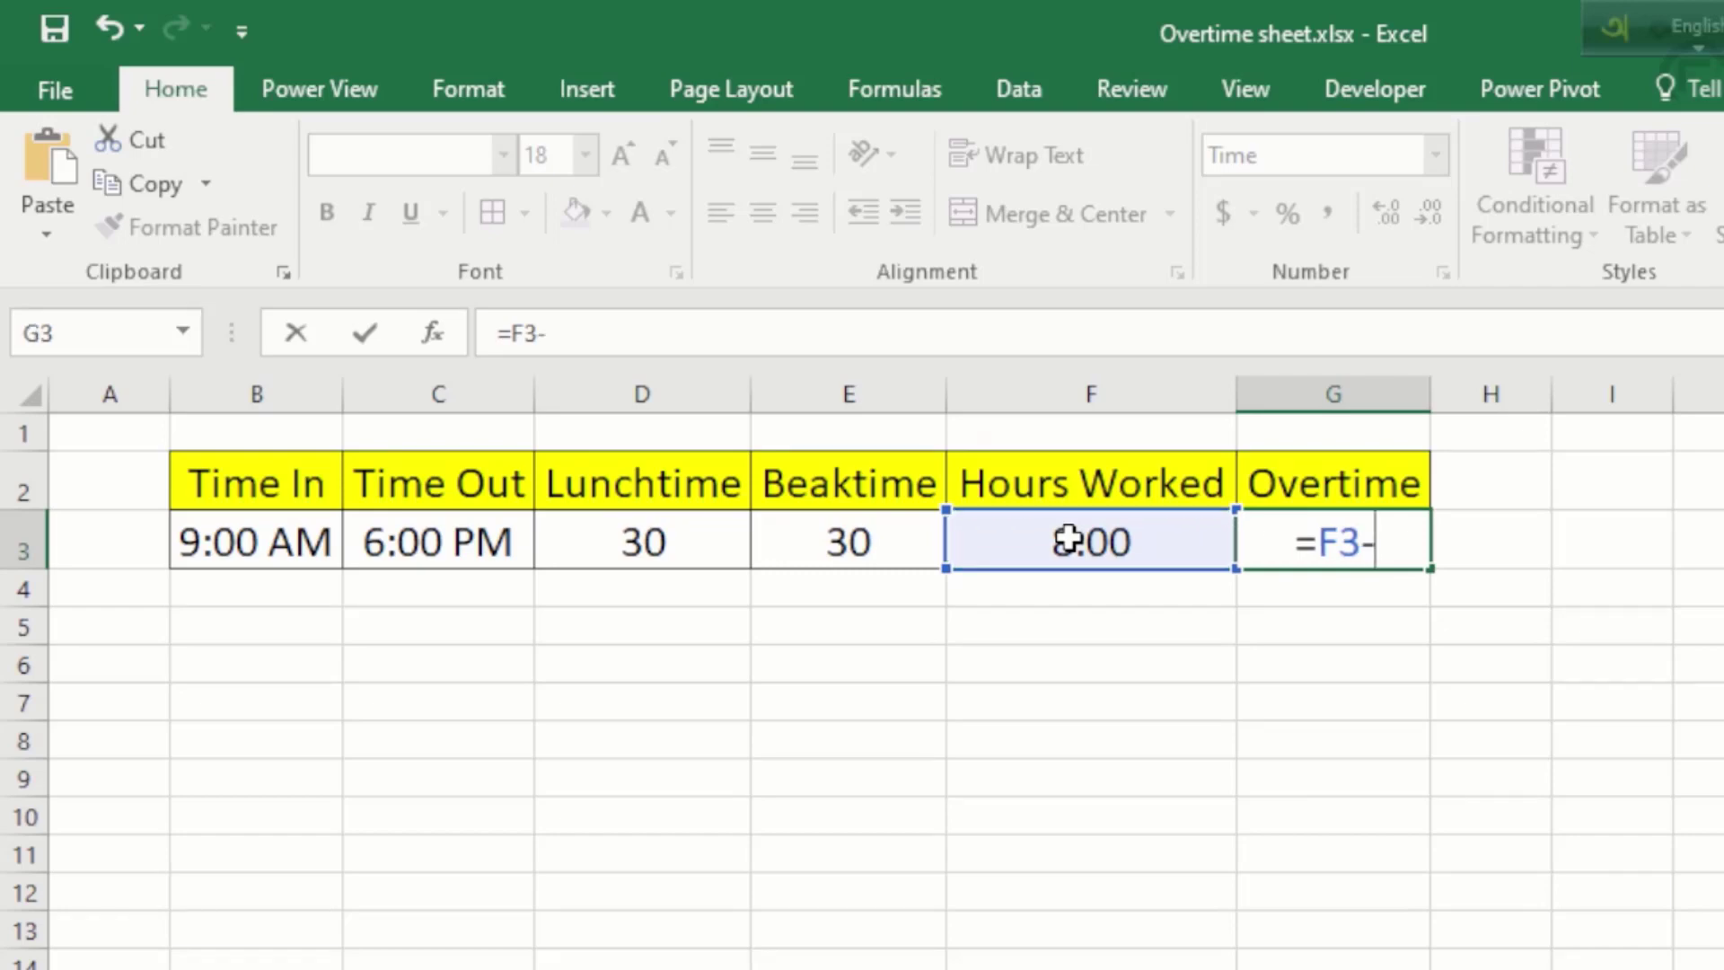
pyautogui.write('TIM')
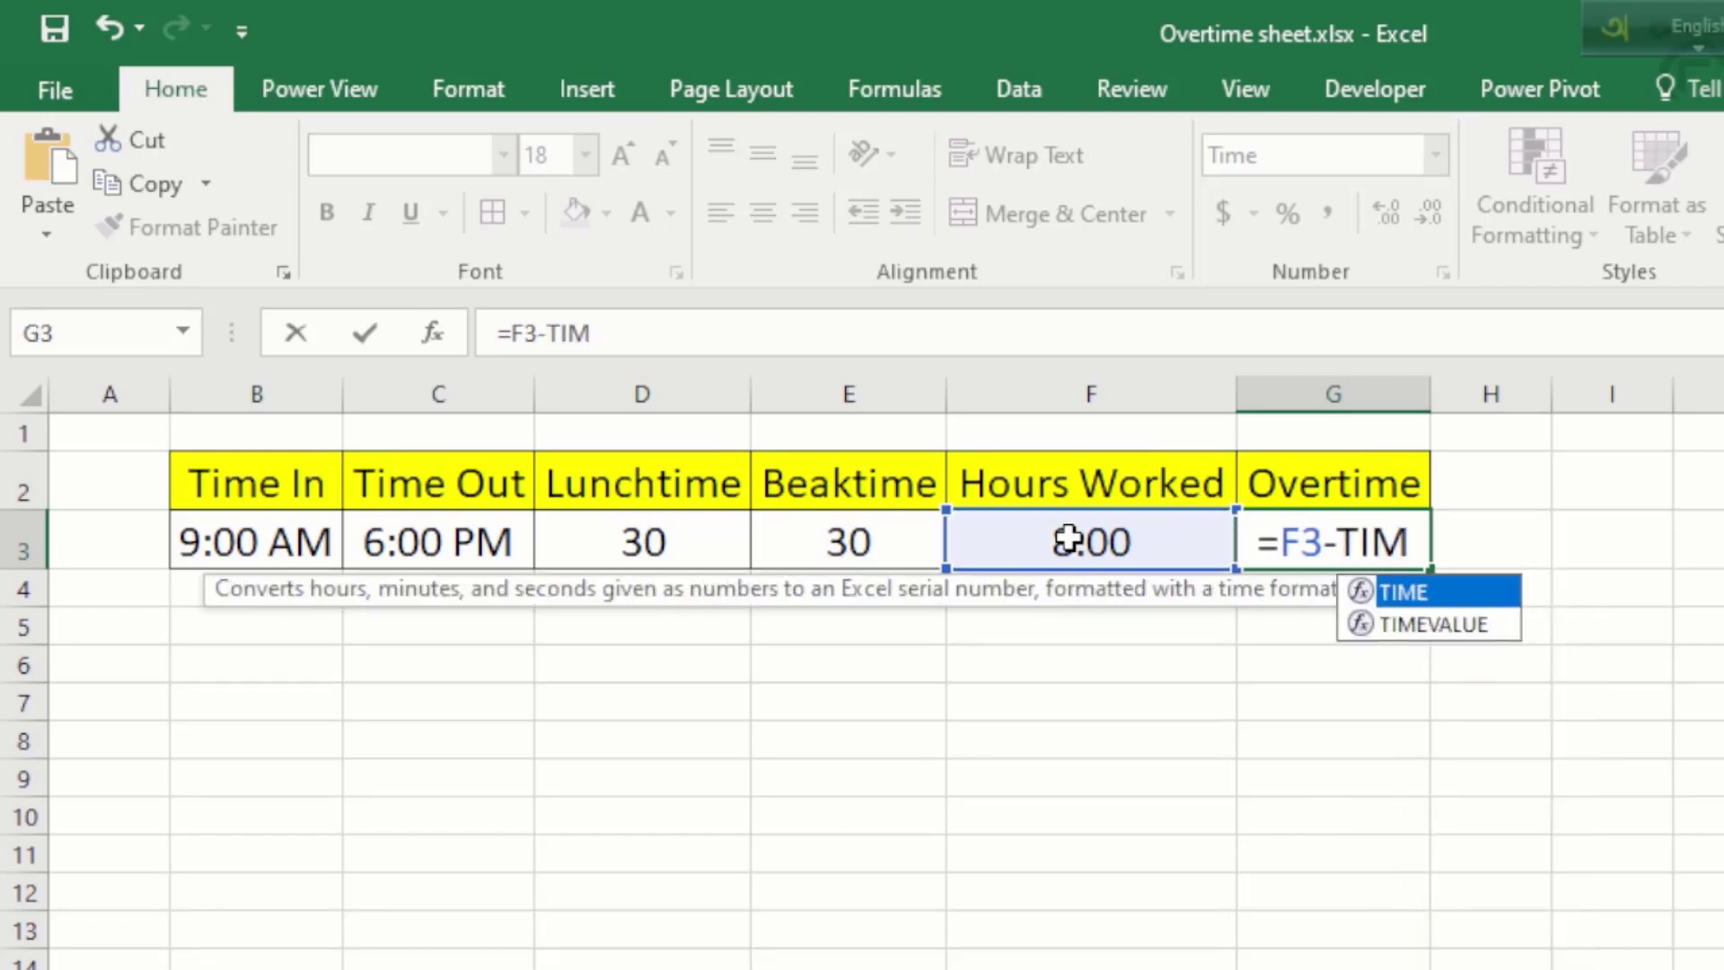
pyautogui.write('E')
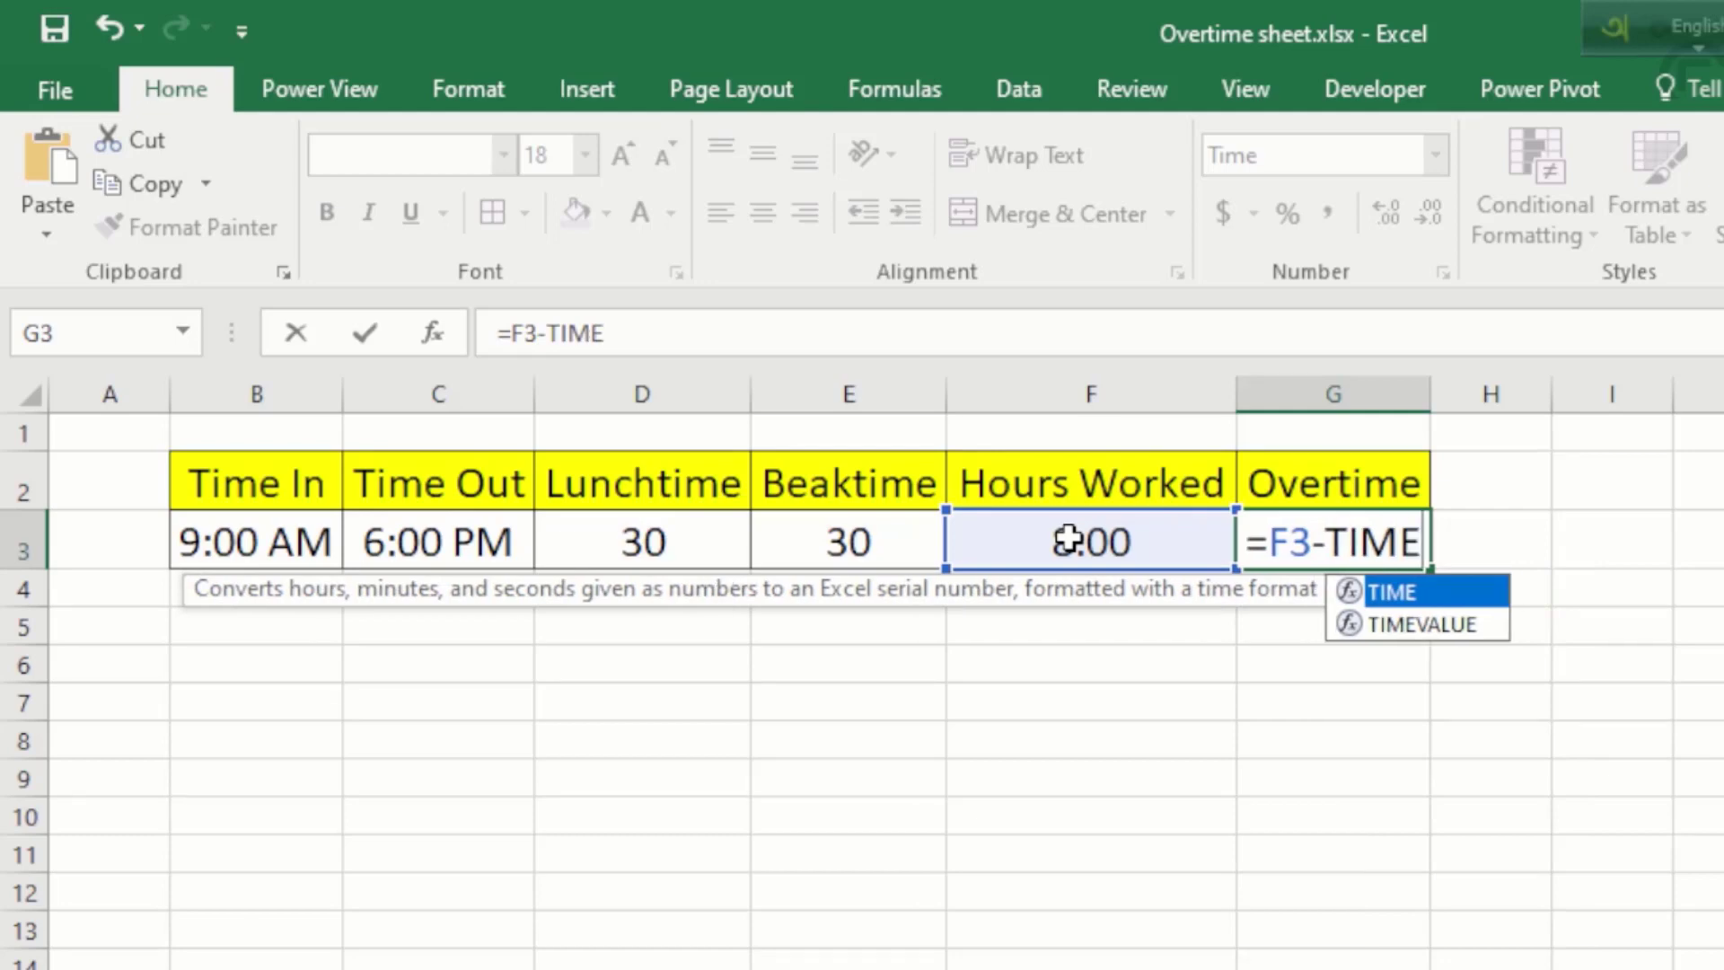
pyautogui.write('(')
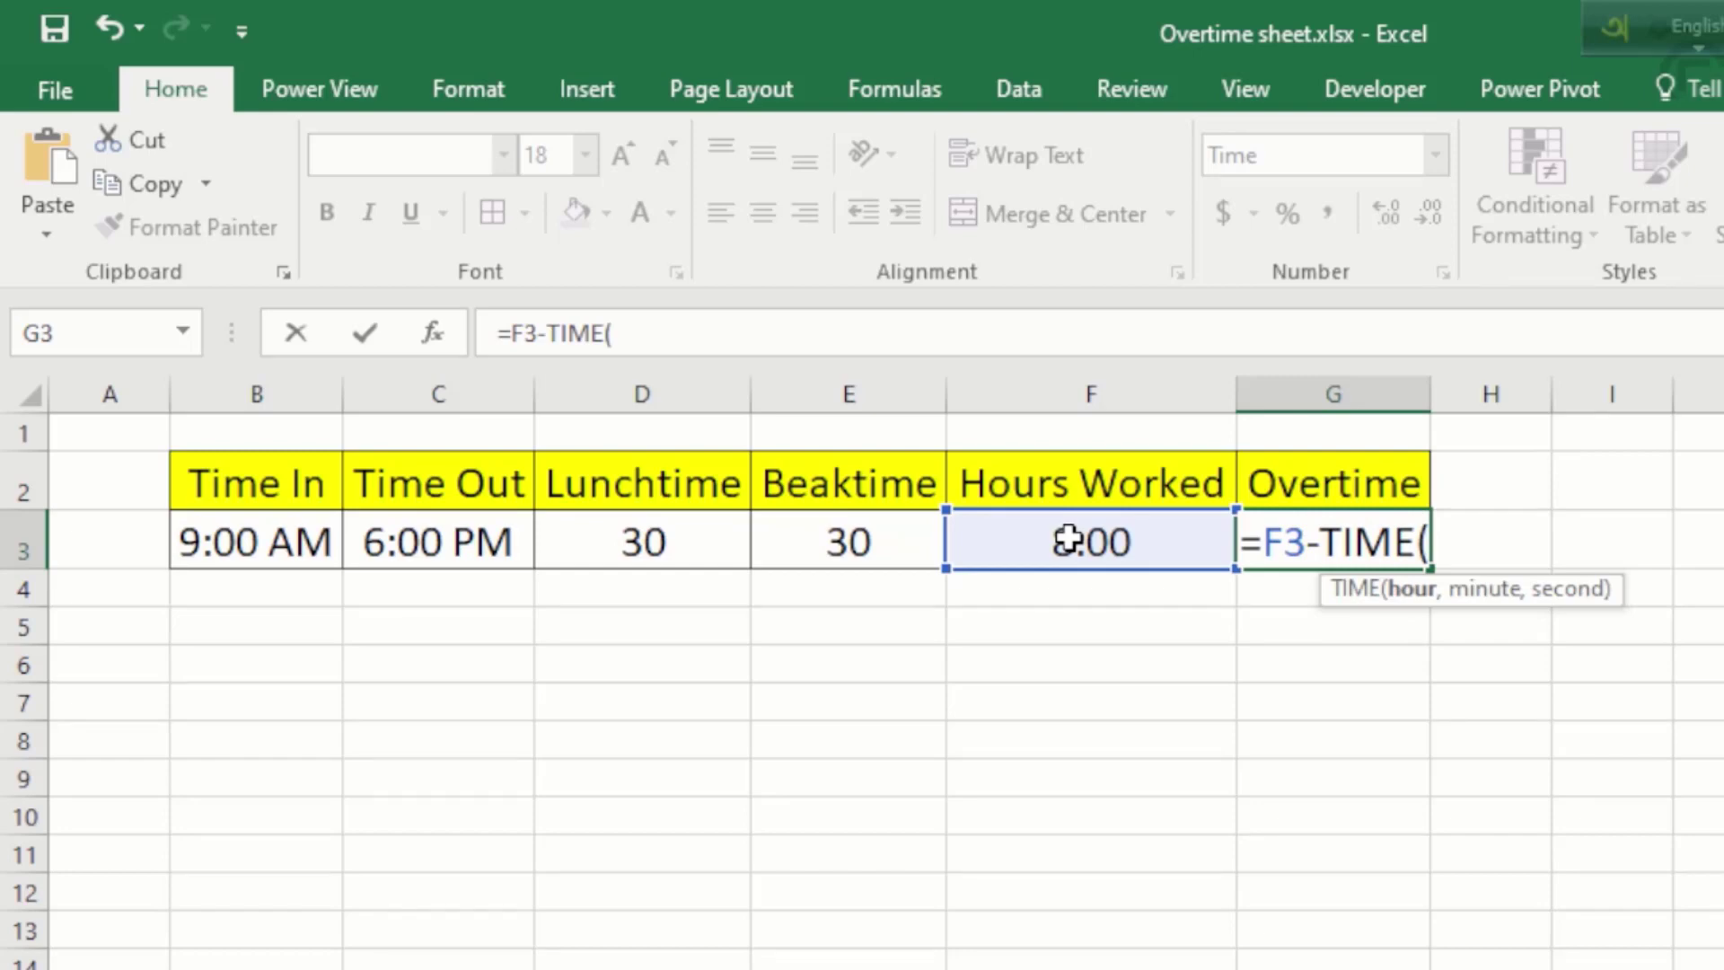
# Step: Give TIME the arguments 8,0,0 and enter the finished G3 formula =F3-TIME(8,0,0), accepting the correction of the missing bracket
pyautogui.write('8,')
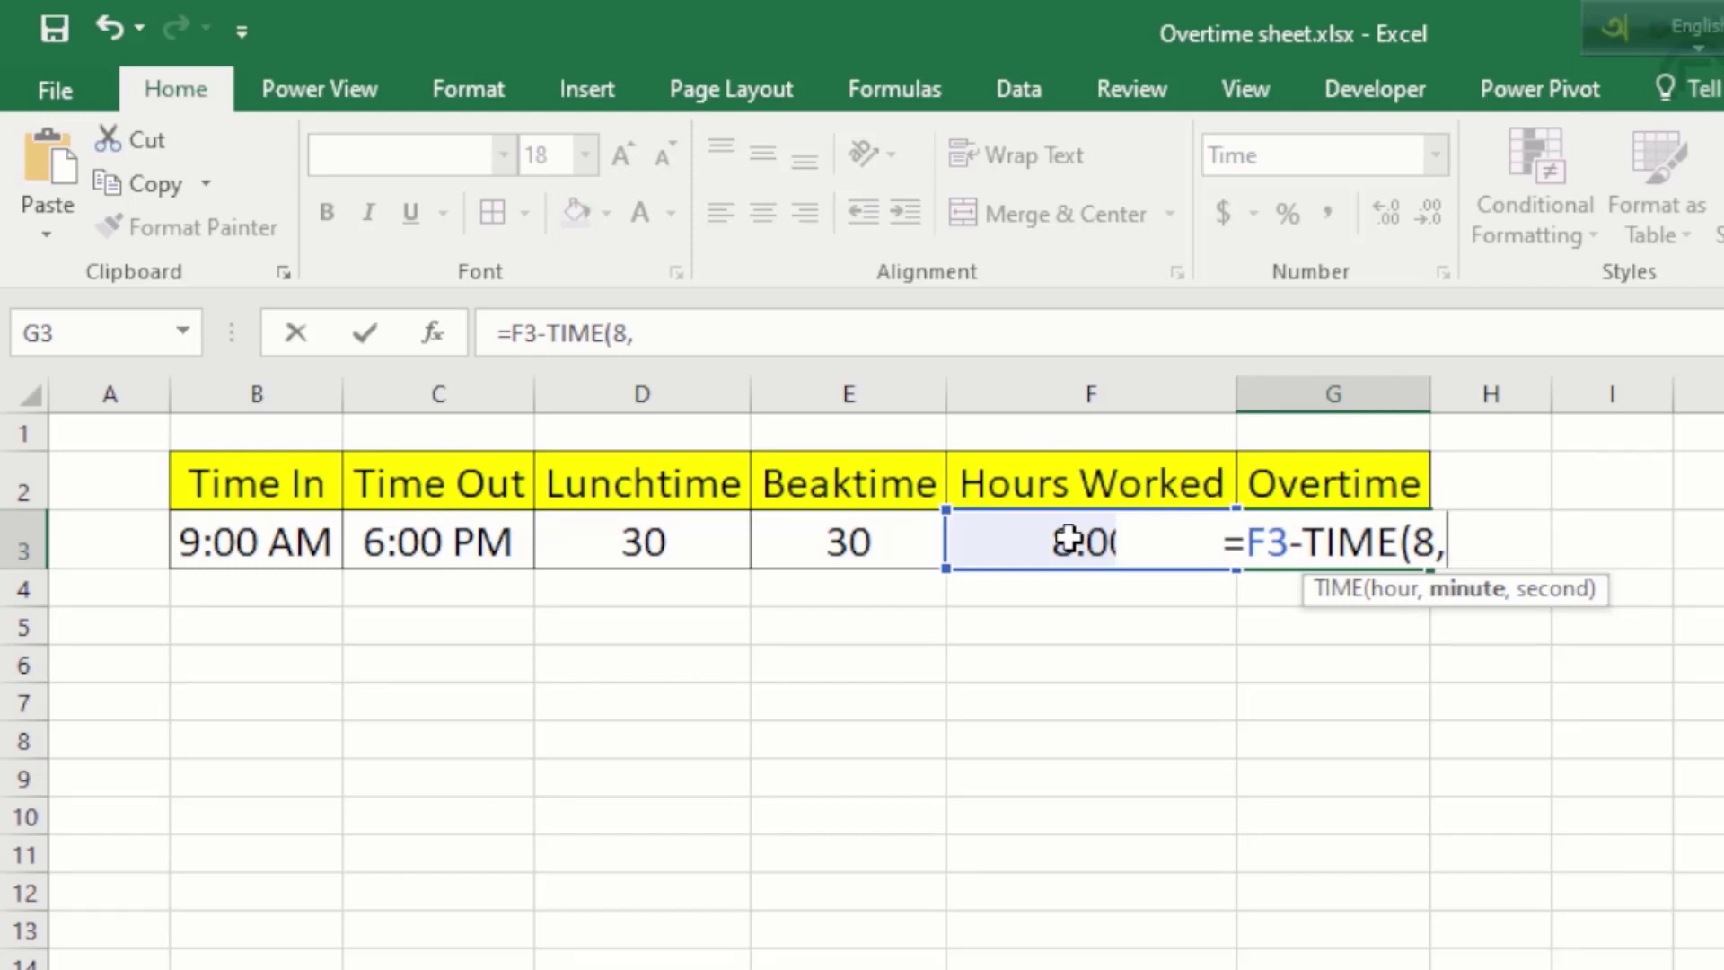
pyautogui.write('0,0')
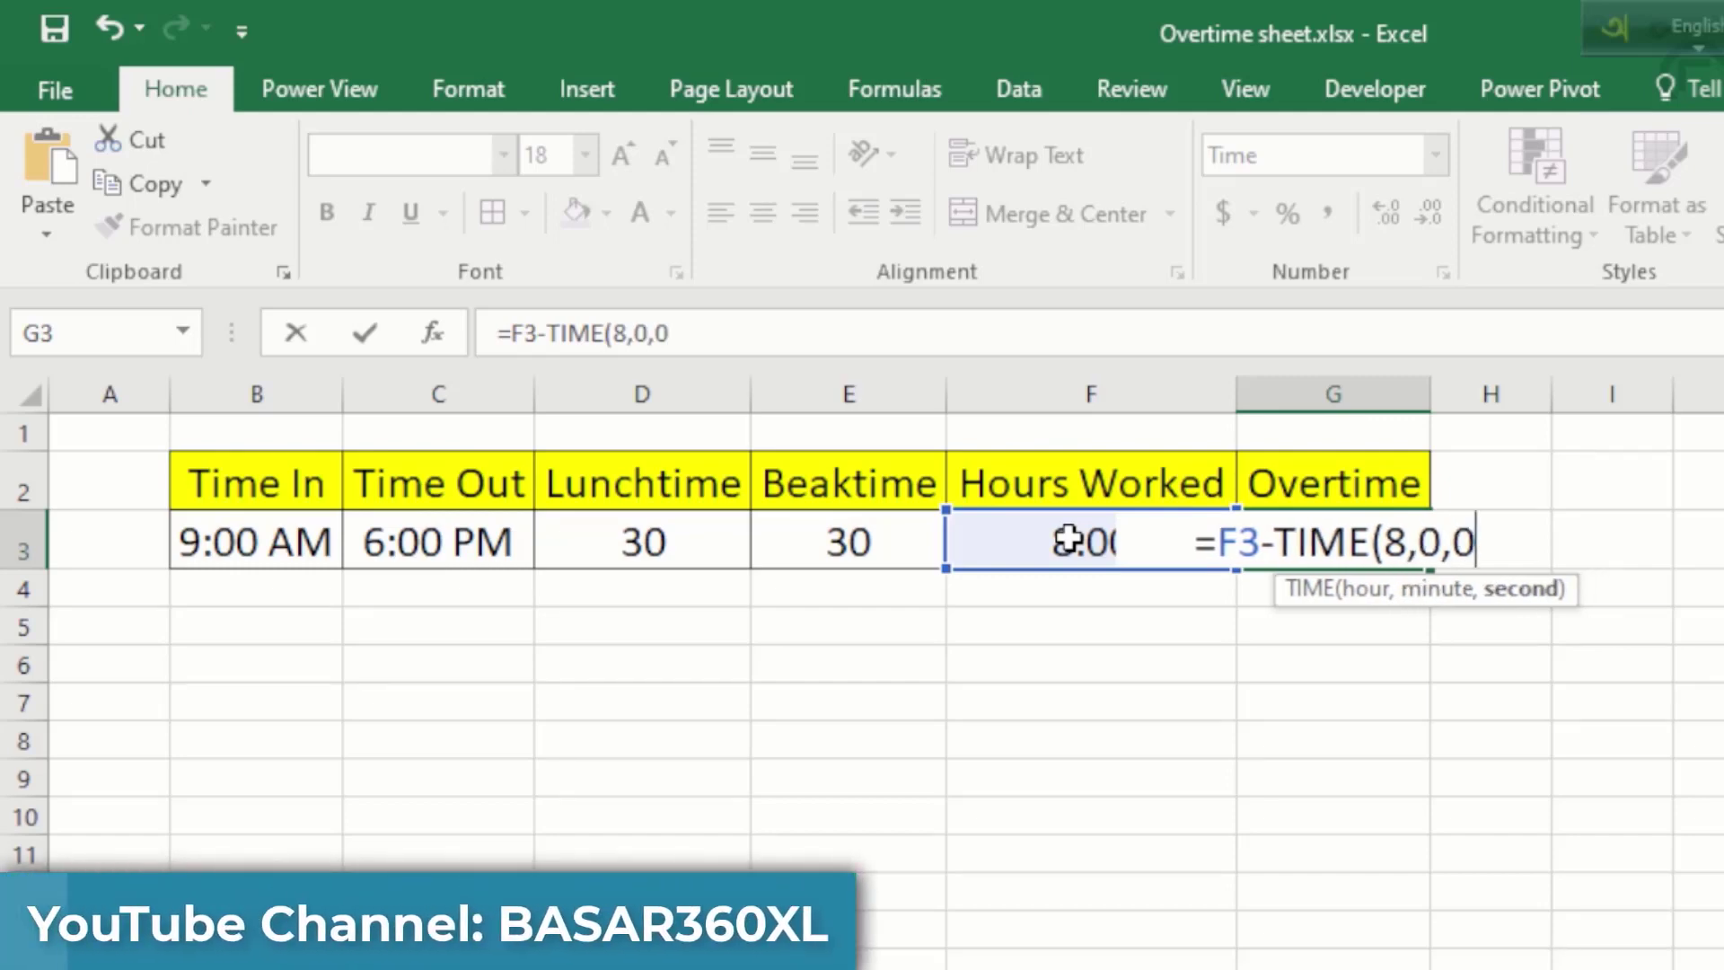
pyautogui.press('Return')
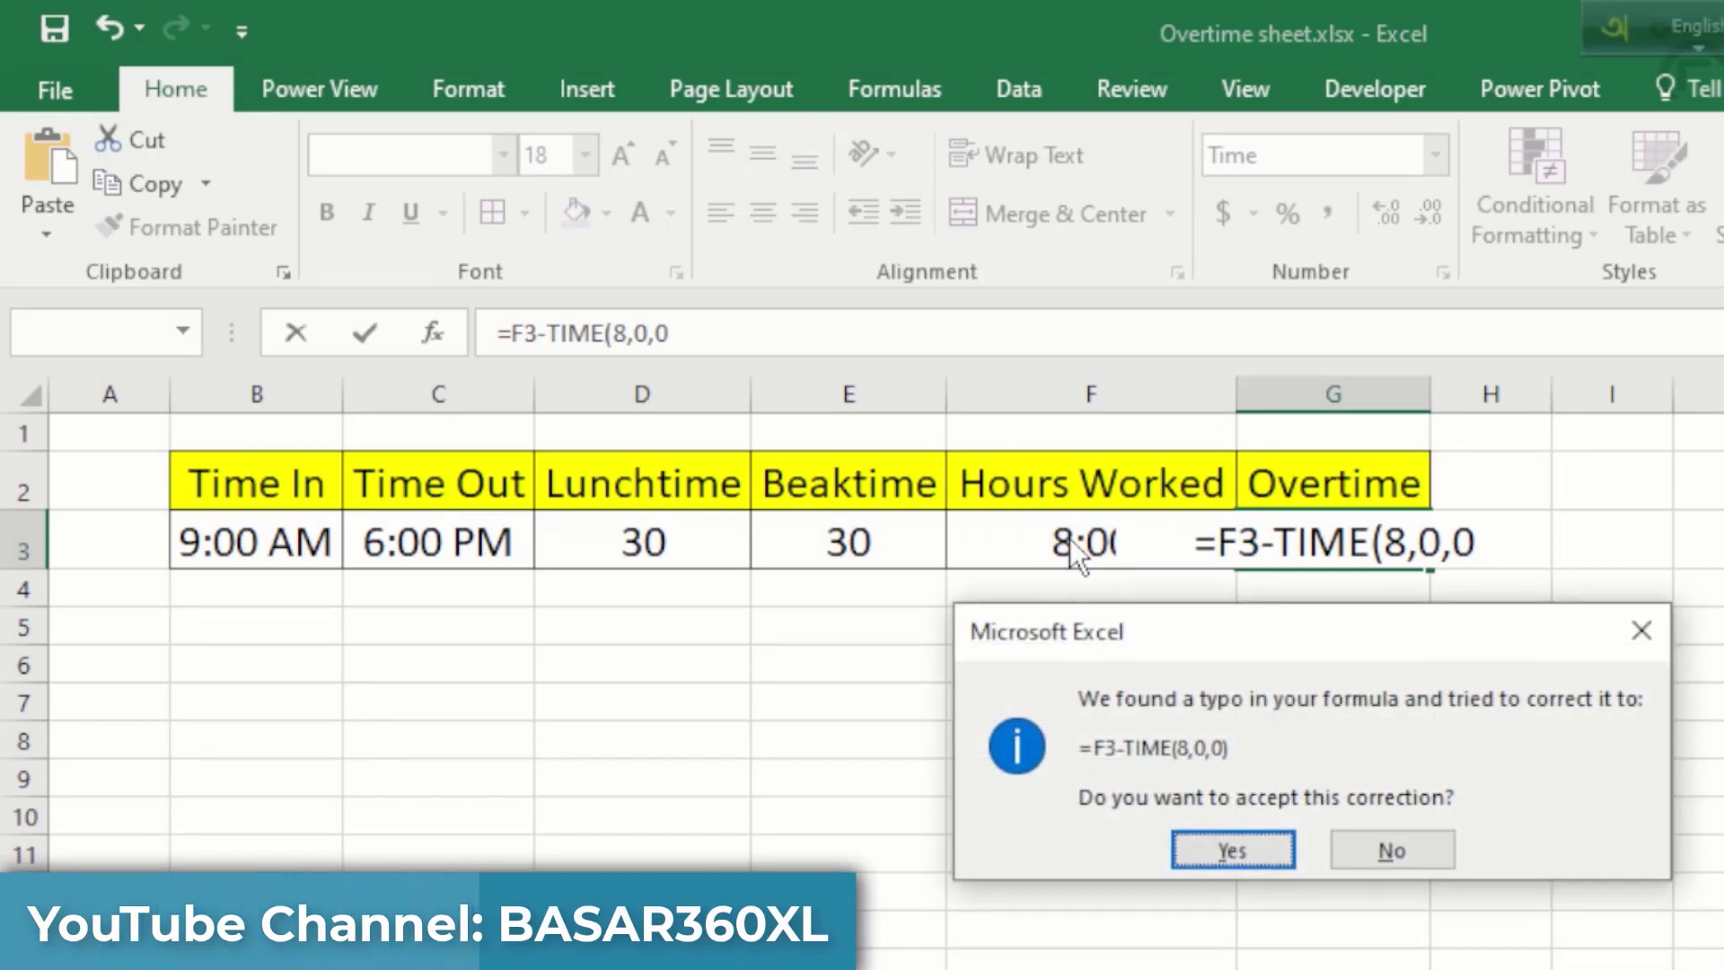
pyautogui.press('Return')
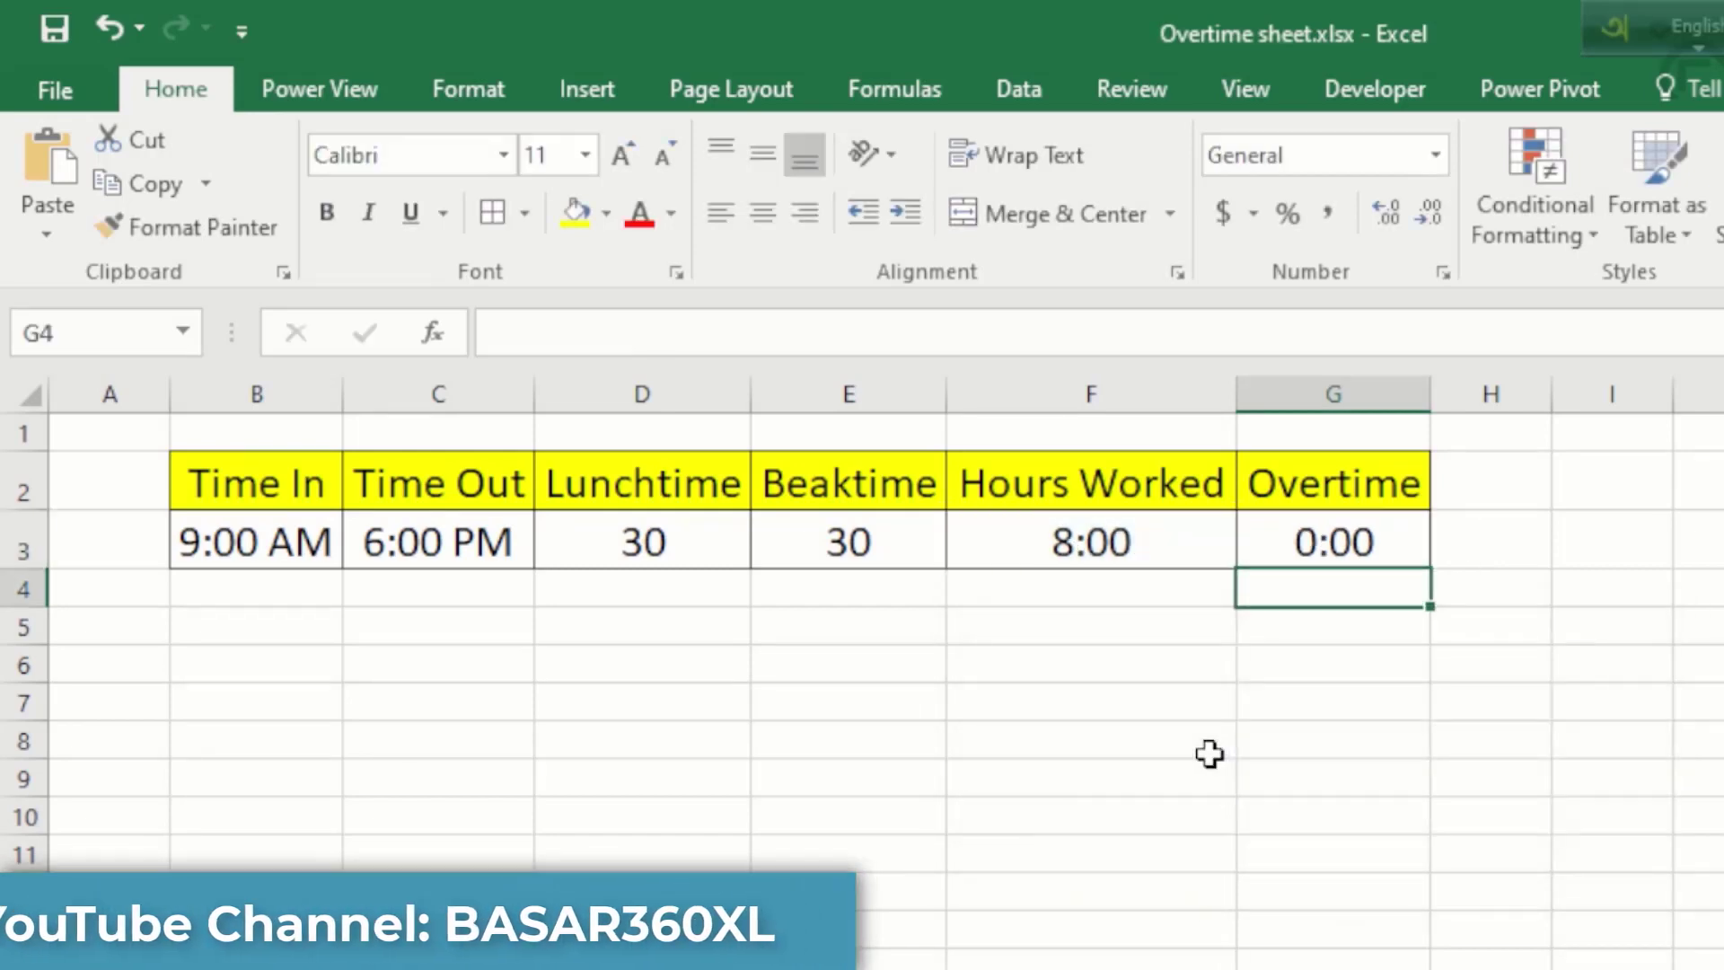
pyautogui.click(1304, 531)
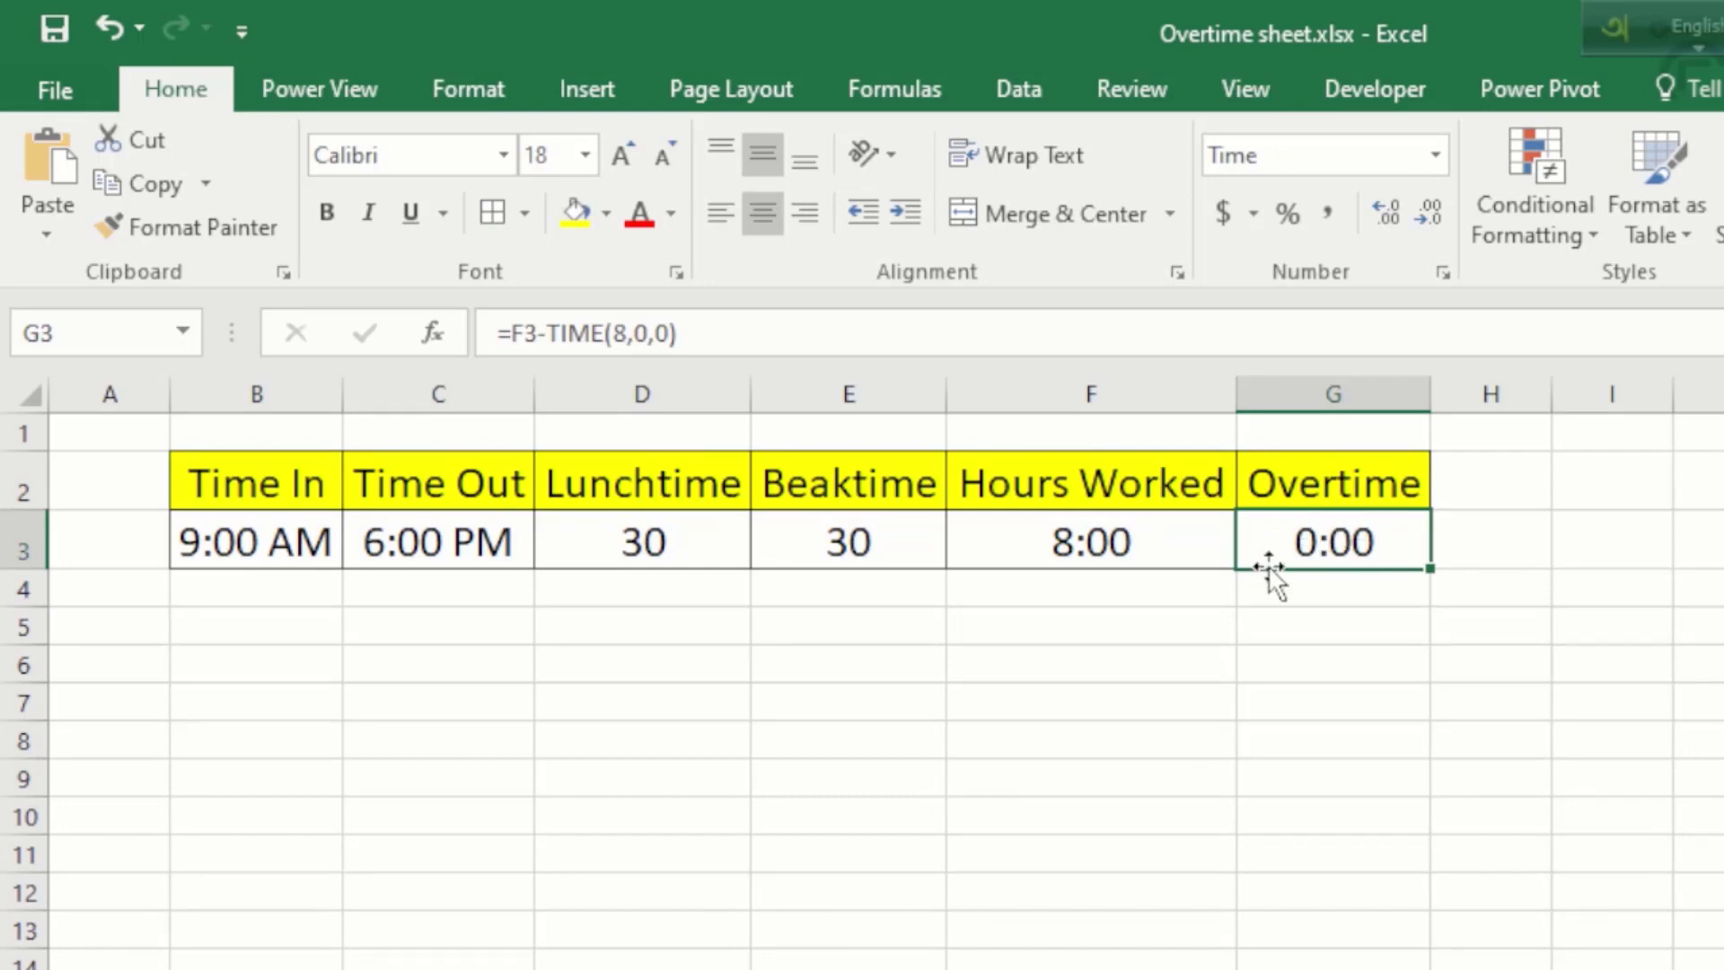
# Step: Set the Time Out value in C3 to 20:00:00 and check the Overtime cell G3
pyautogui.doubleClick(384, 539)
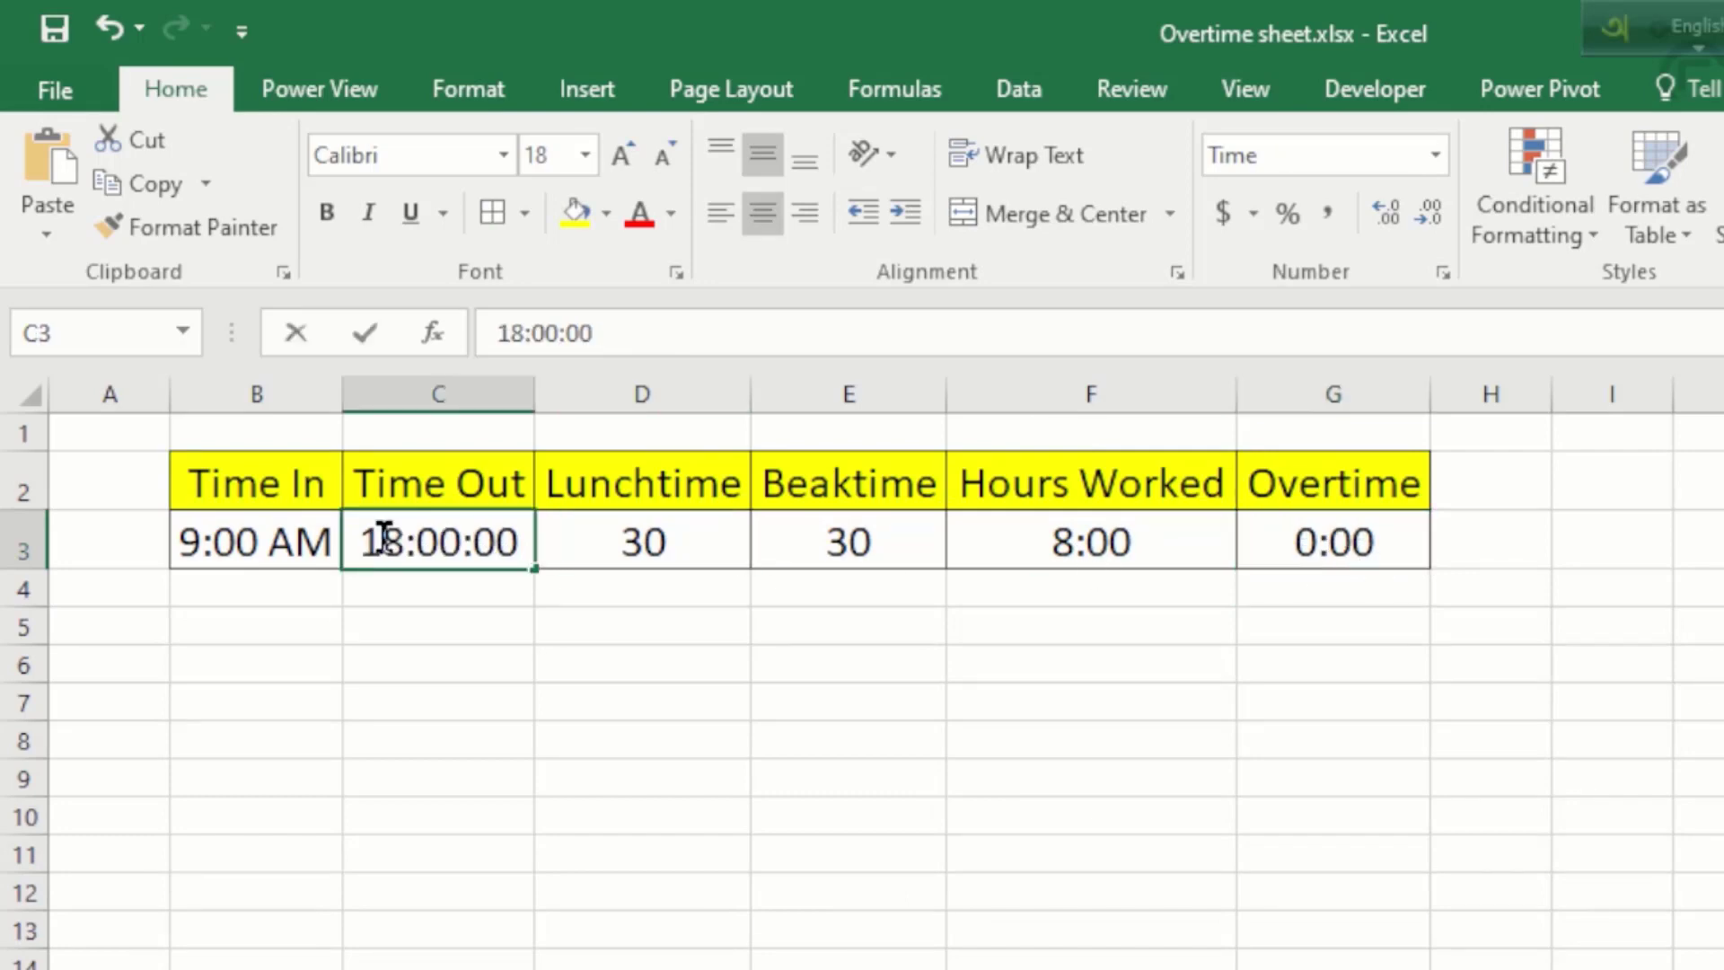
pyautogui.click(400, 543)
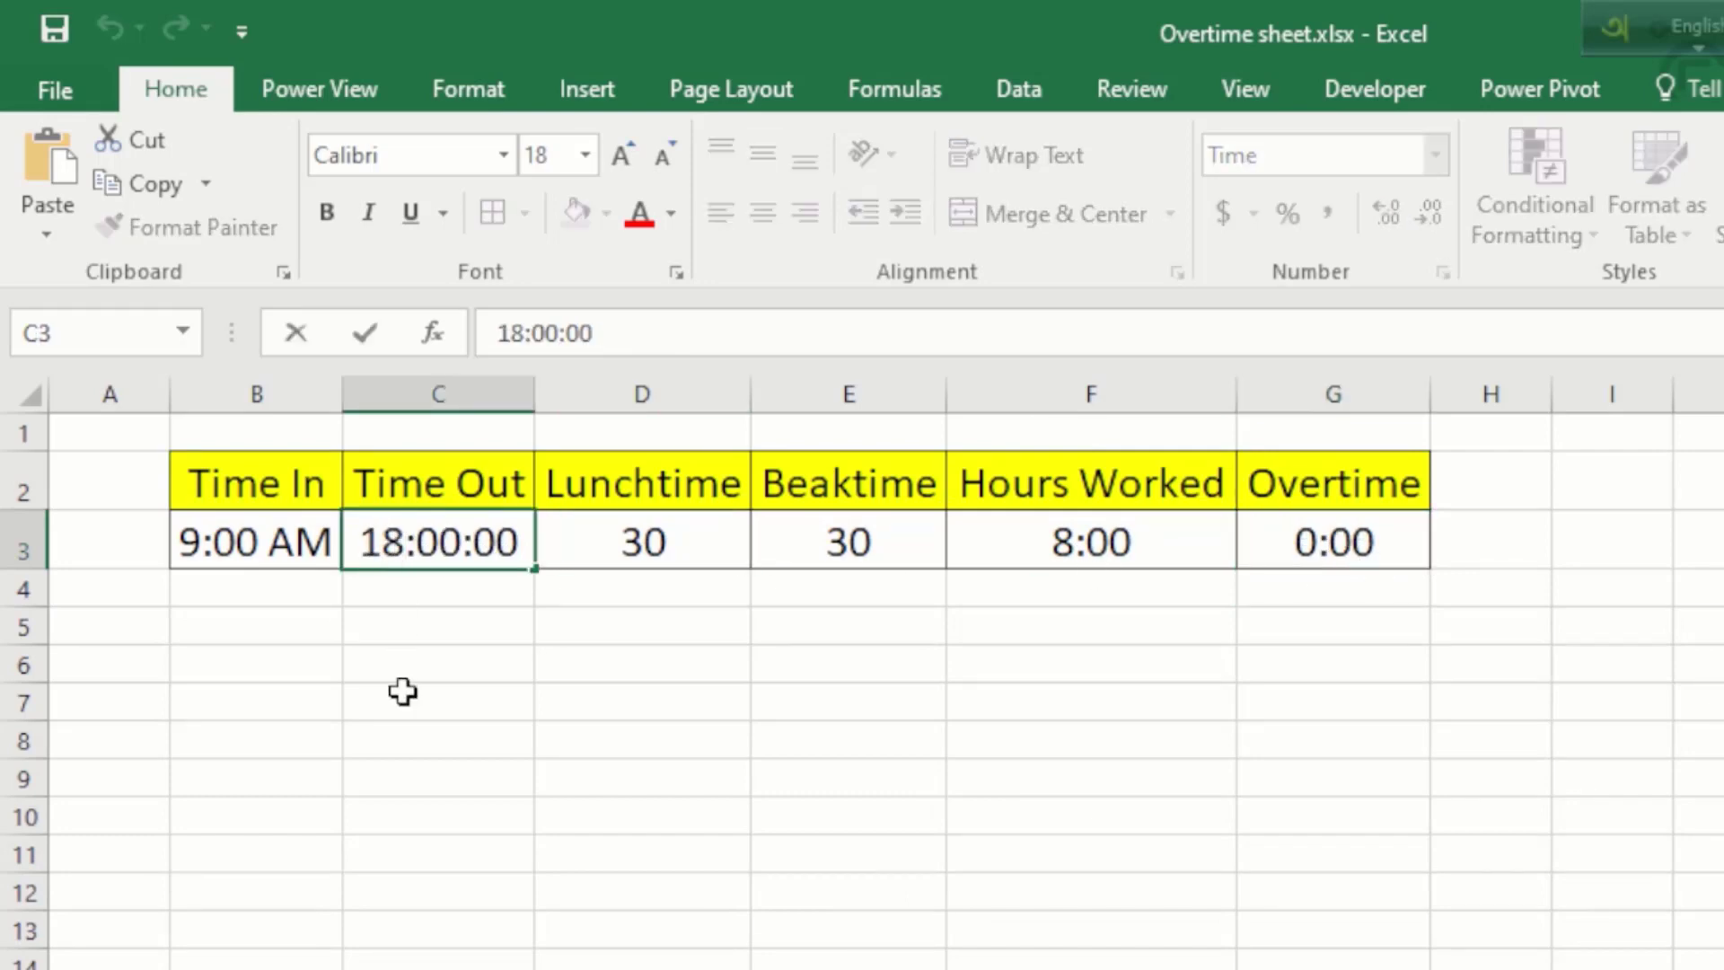
pyautogui.press('BackSpace')
pyautogui.press('BackSpace')
pyautogui.write('20')
pyautogui.press('Return')
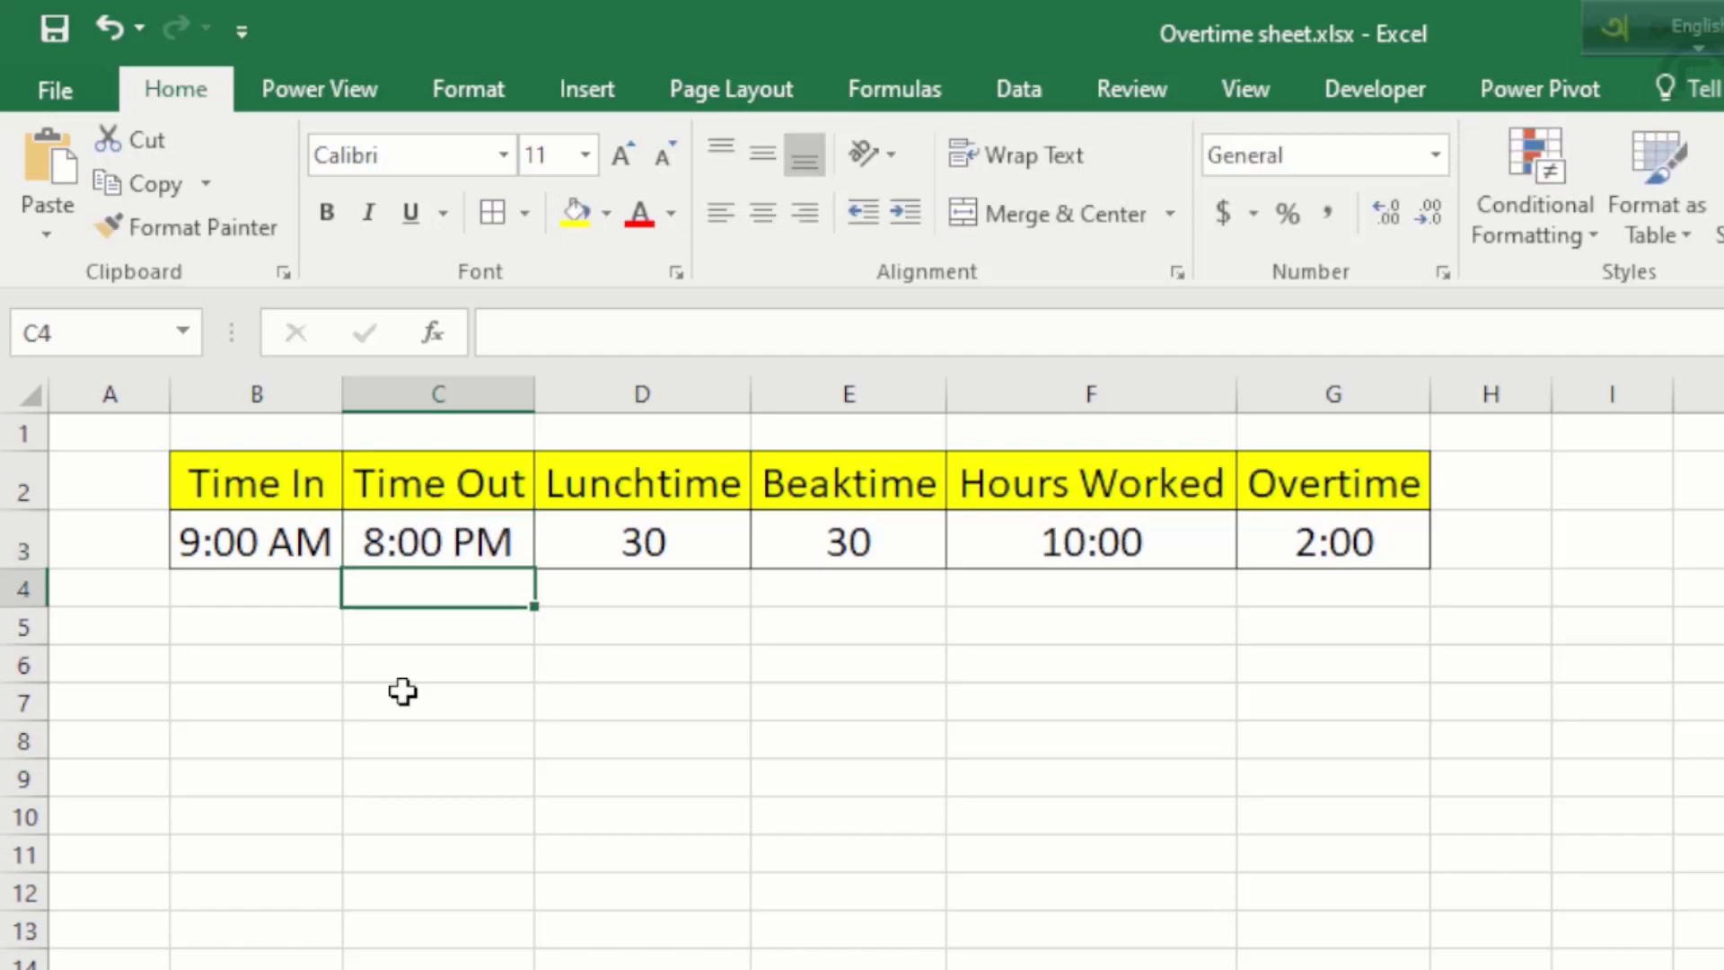
pyautogui.click(1371, 524)
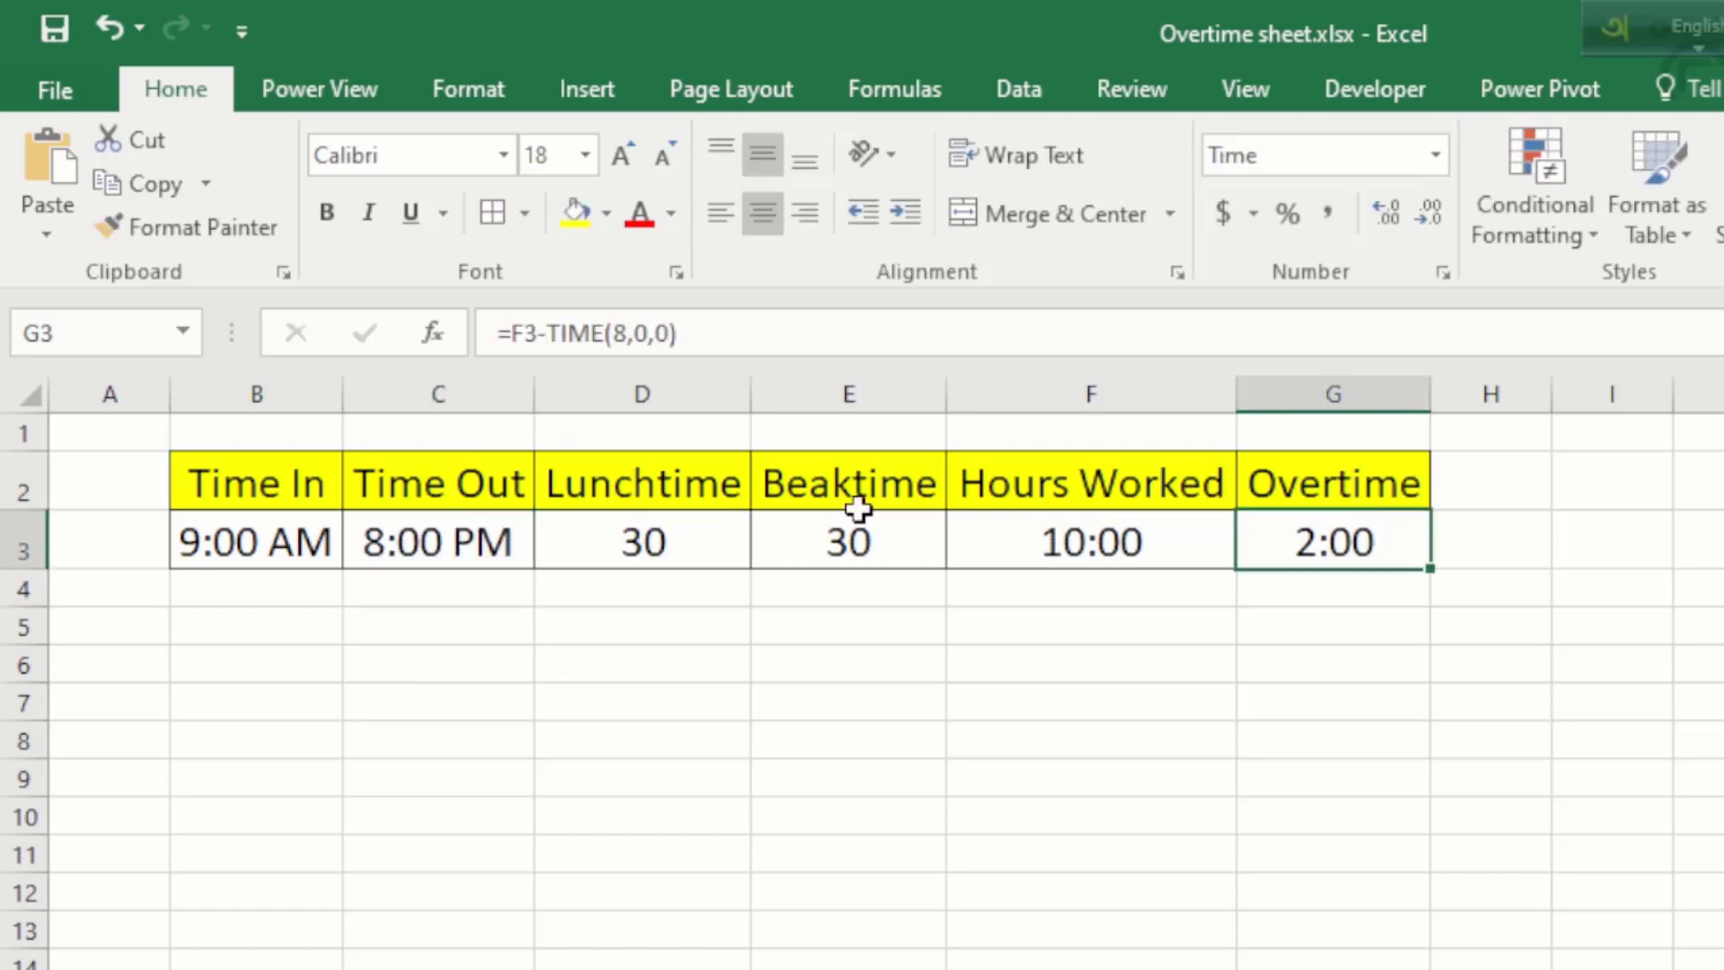
# Step: Apply the Time number format with type 13:30 to the Hours Worked cell F3
pyautogui.click(1044, 463)
pyautogui.click(1101, 533)
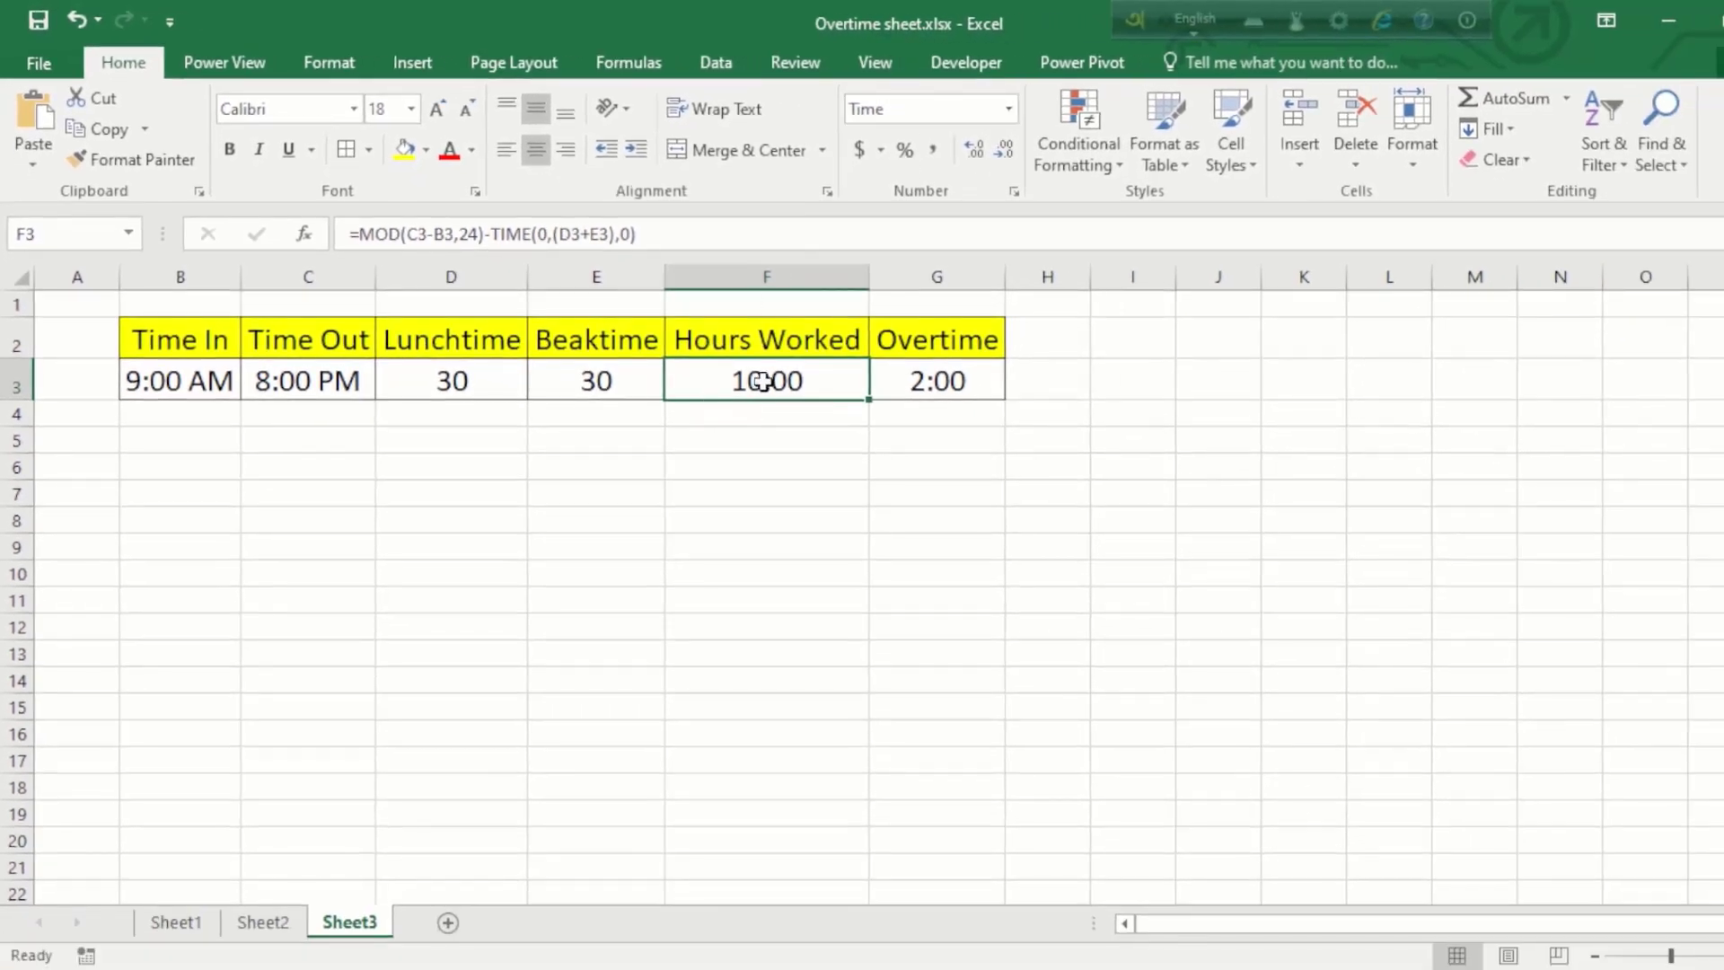
pyautogui.rightClick(763, 381)
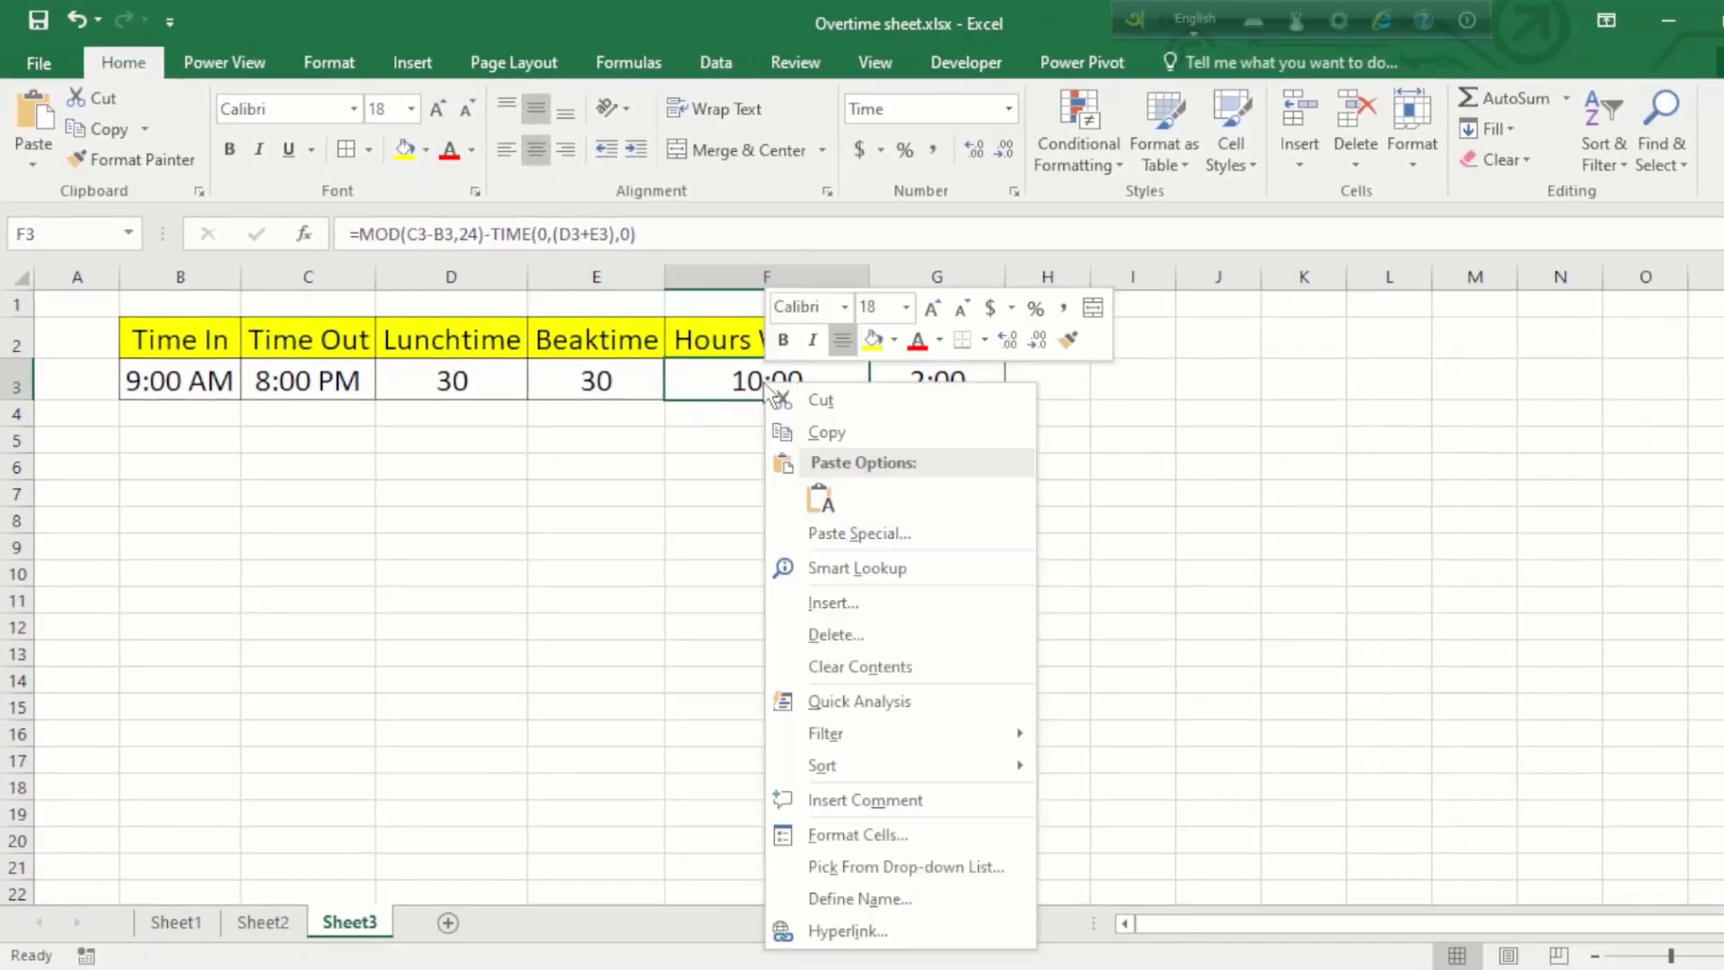
pyautogui.click(840, 835)
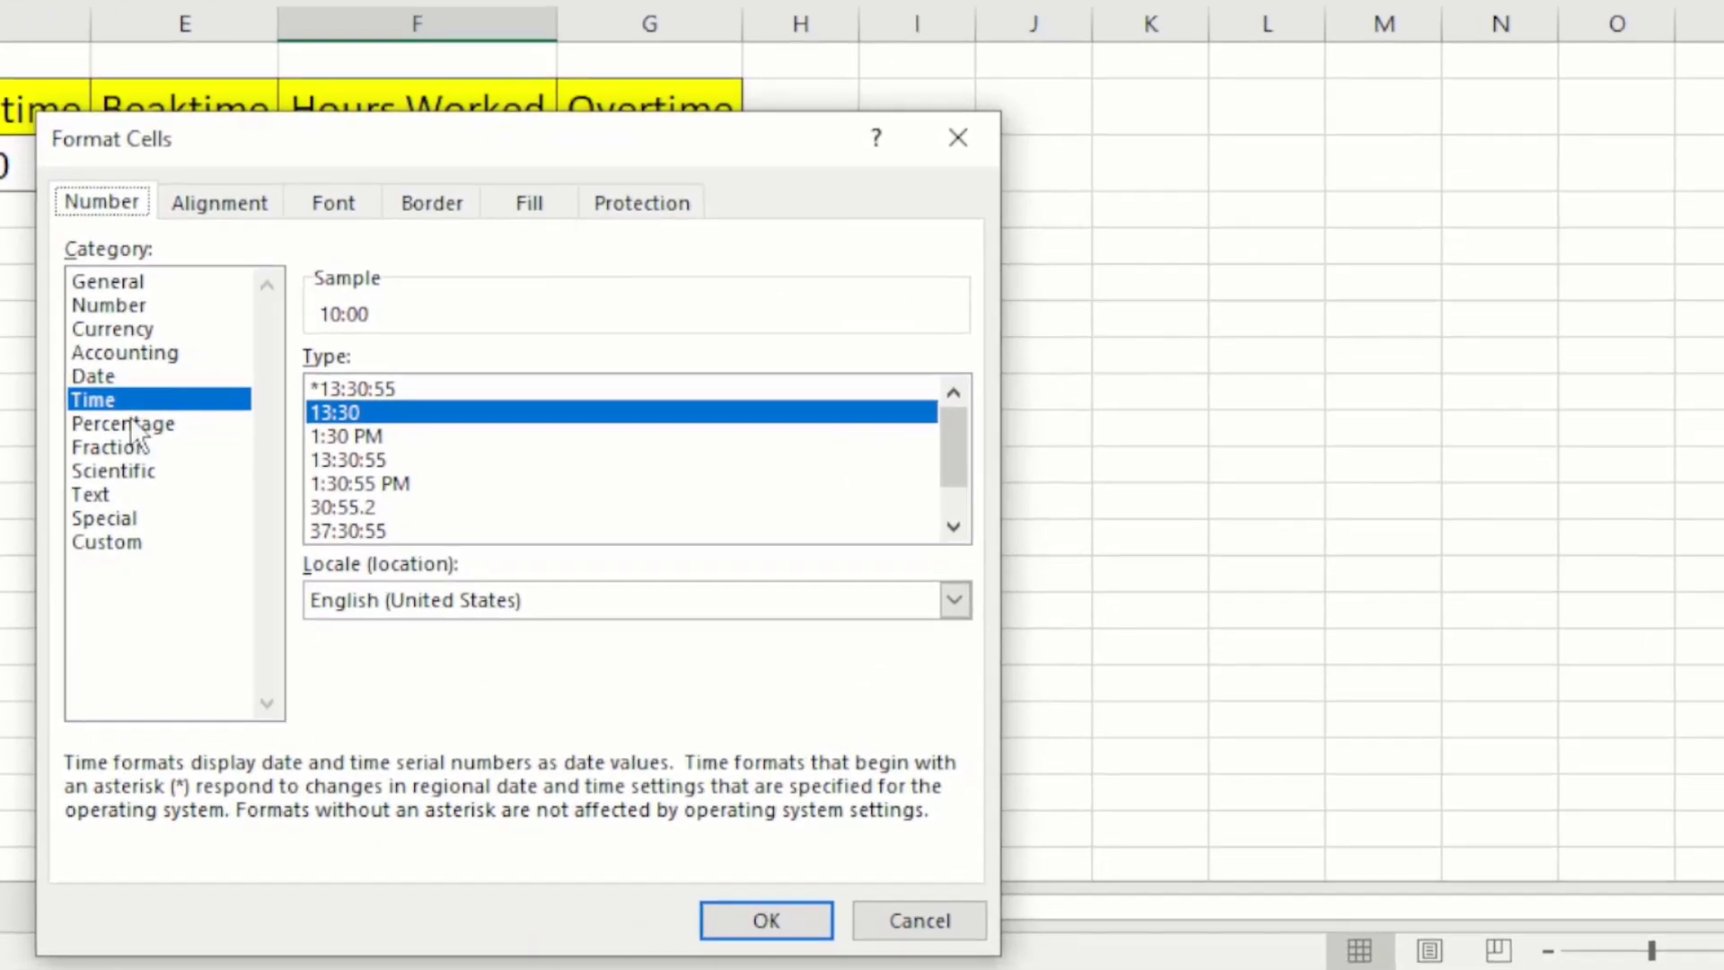
pyautogui.click(101, 407)
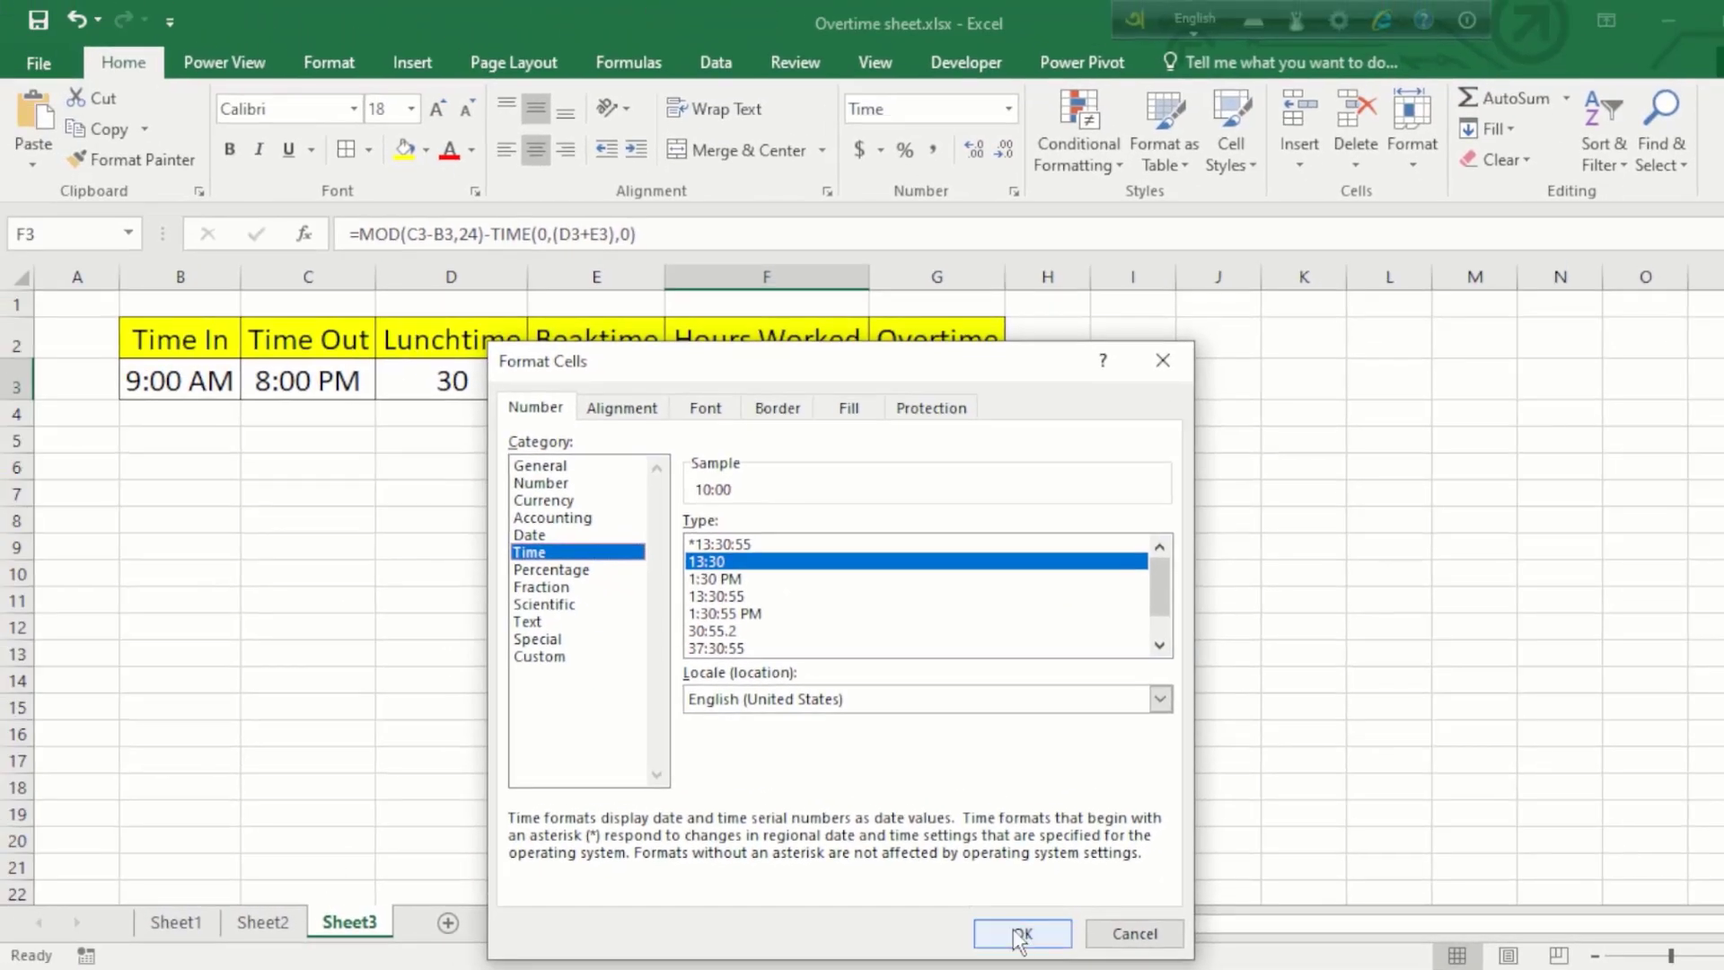
pyautogui.click(1022, 934)
pyautogui.click(1001, 488)
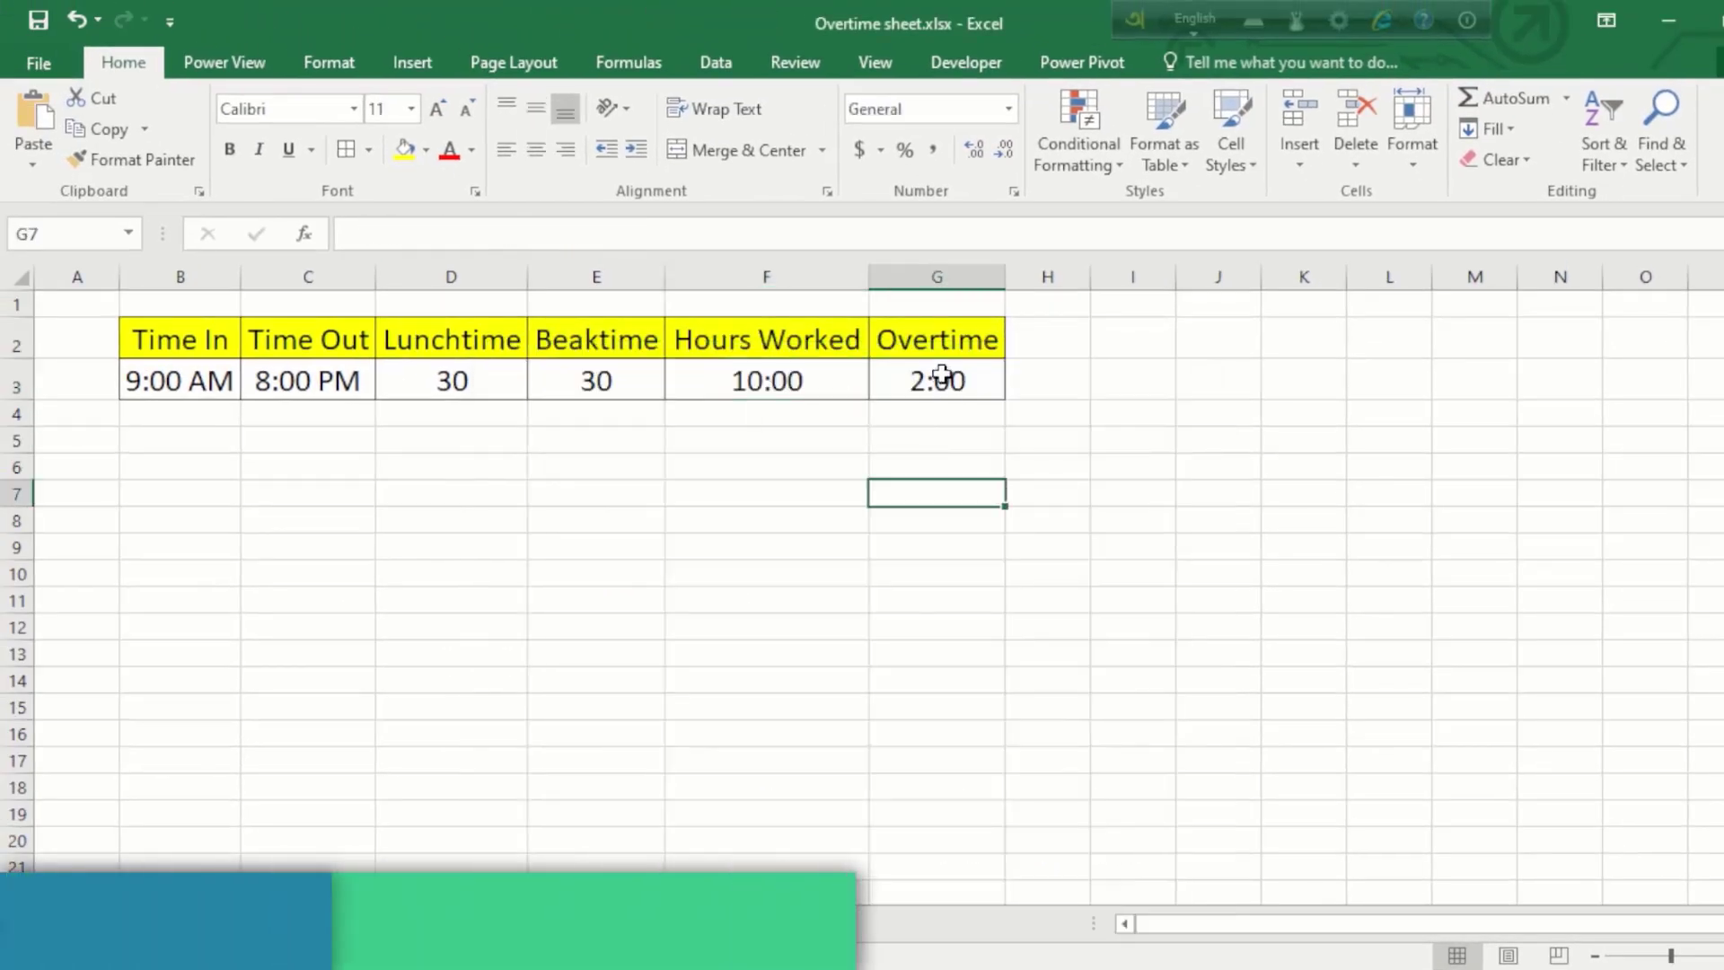
pyautogui.click(943, 376)
pyautogui.click(620, 559)
pyautogui.click(908, 350)
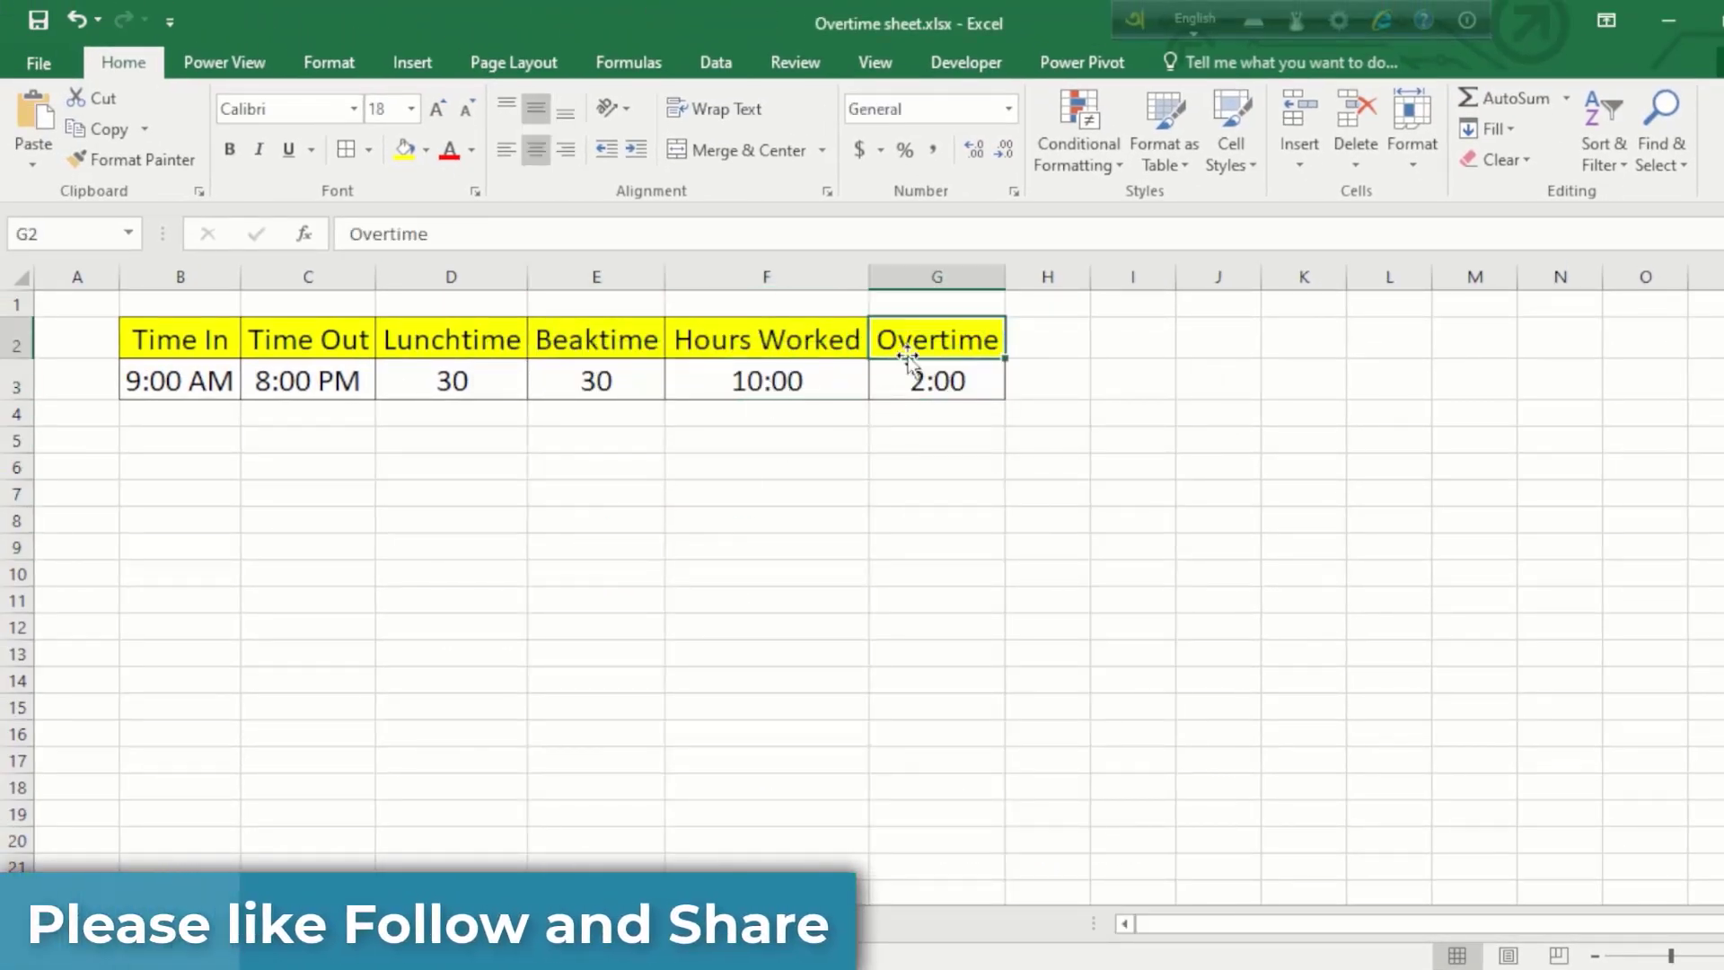
pyautogui.click(937, 411)
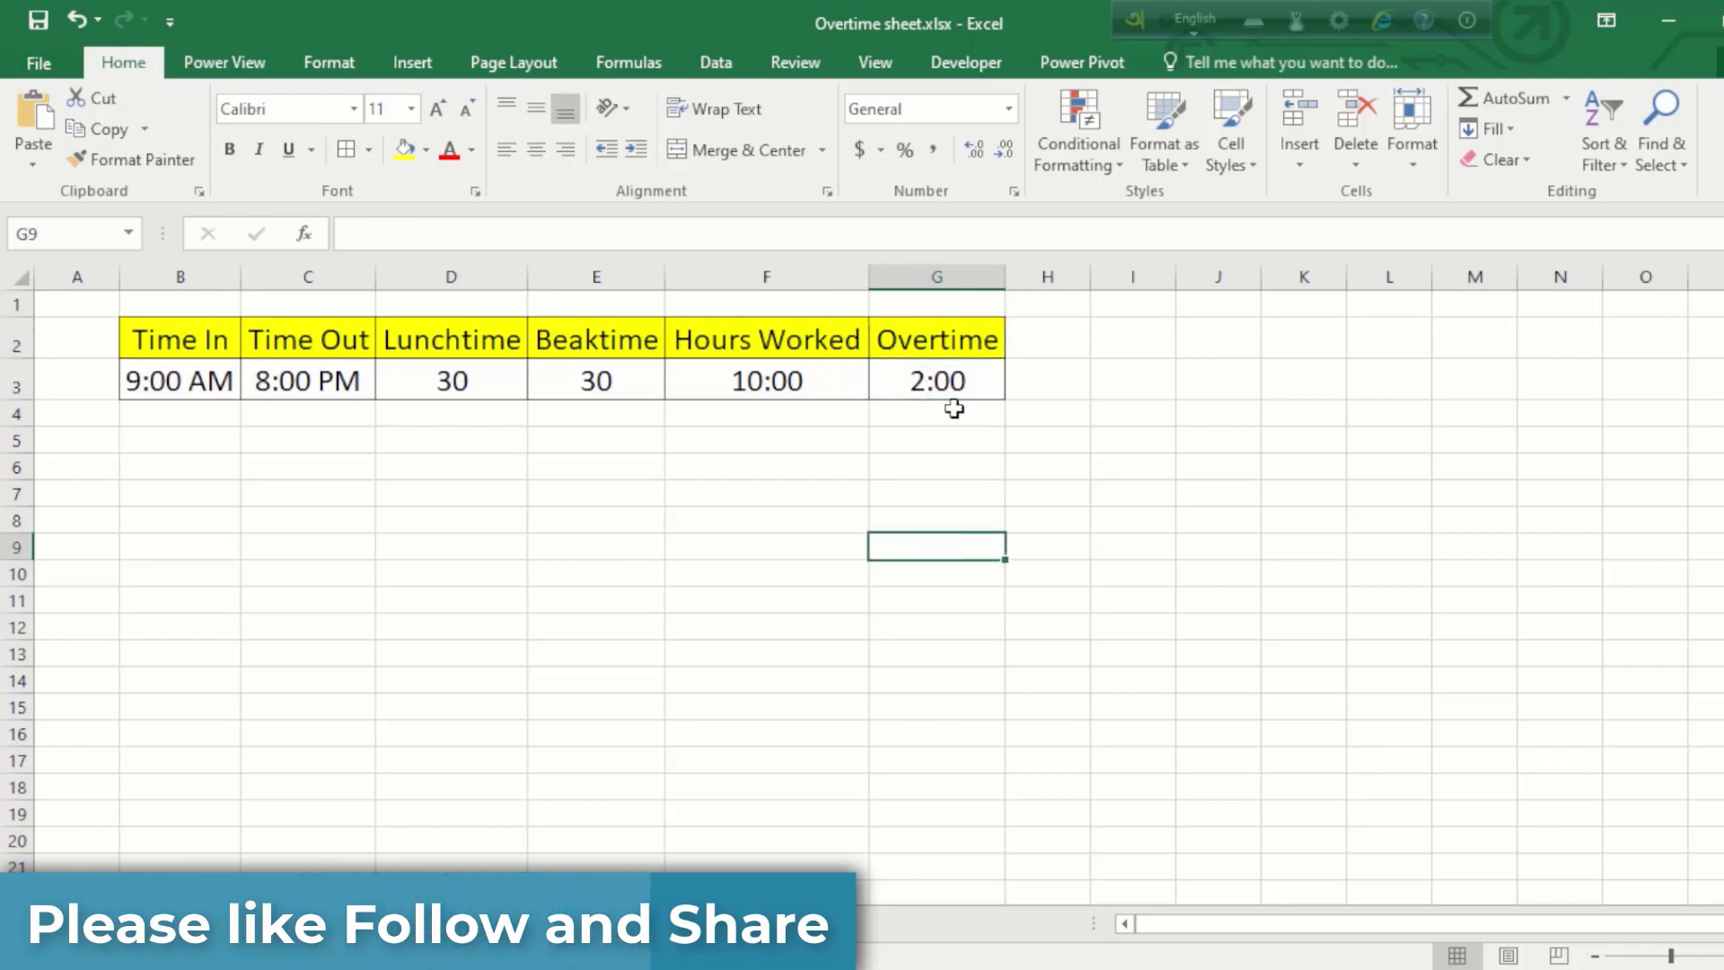
pyautogui.click(802, 380)
pyautogui.click(885, 380)
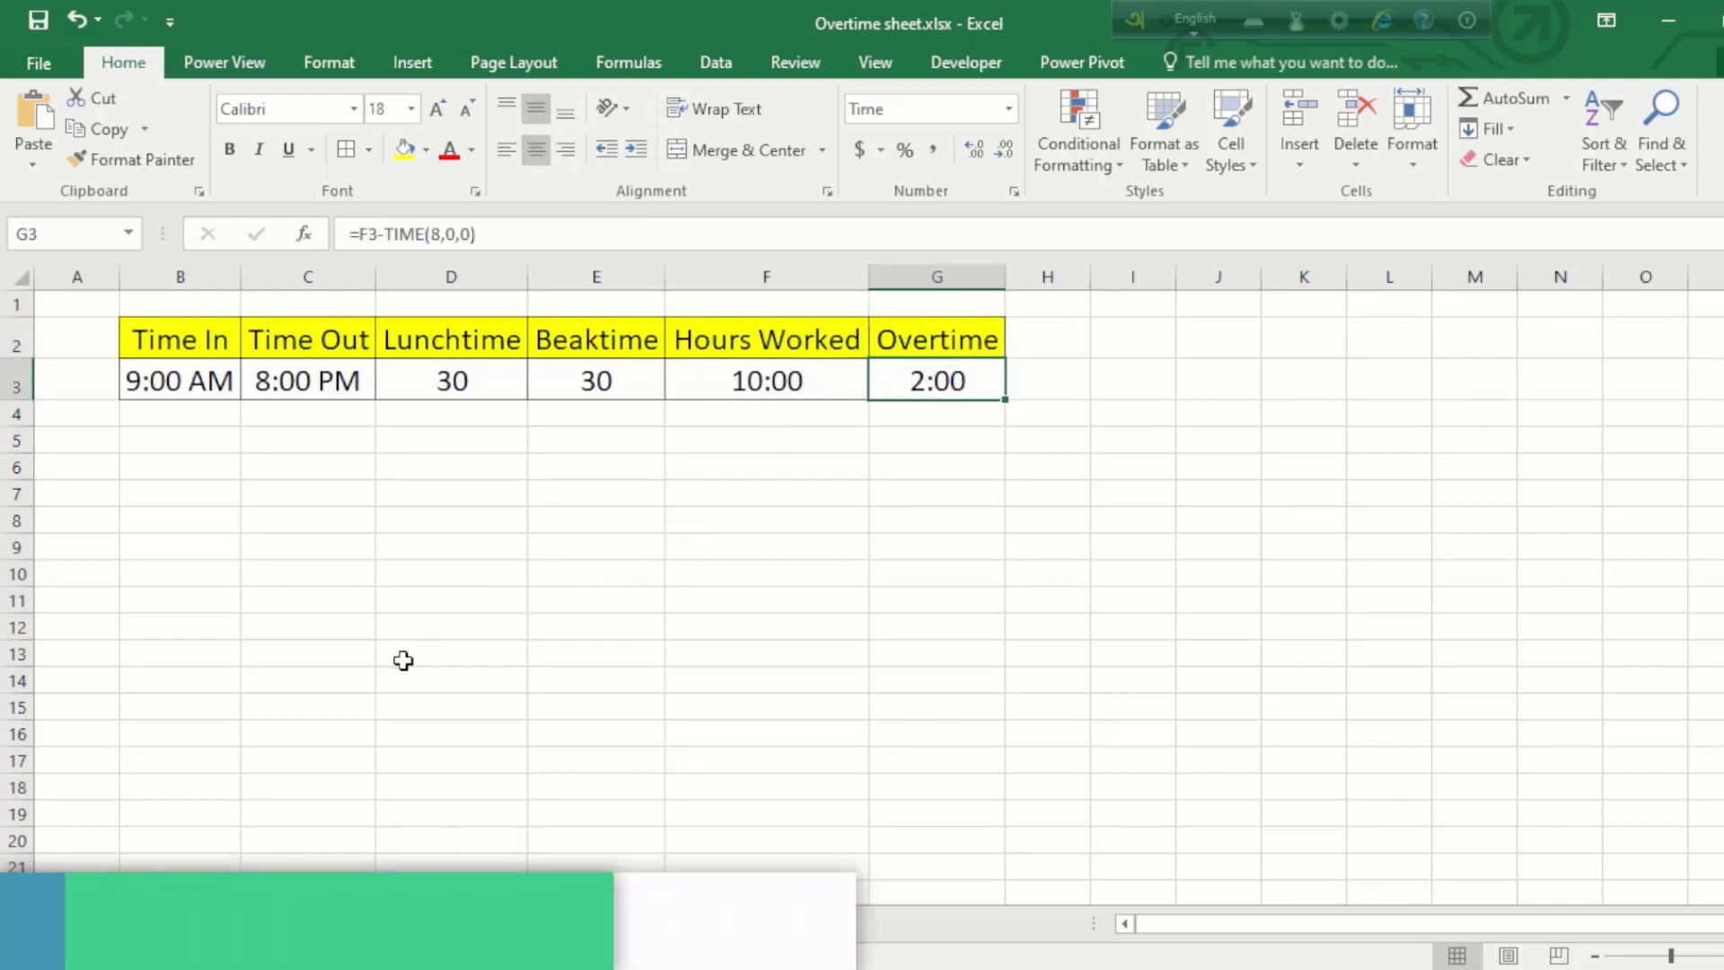
# Step: Switch to Sheet1 and examine the daily time, break, hours worked and overtime formulas and the attendance totals of the monthly sheet
pyautogui.click(190, 924)
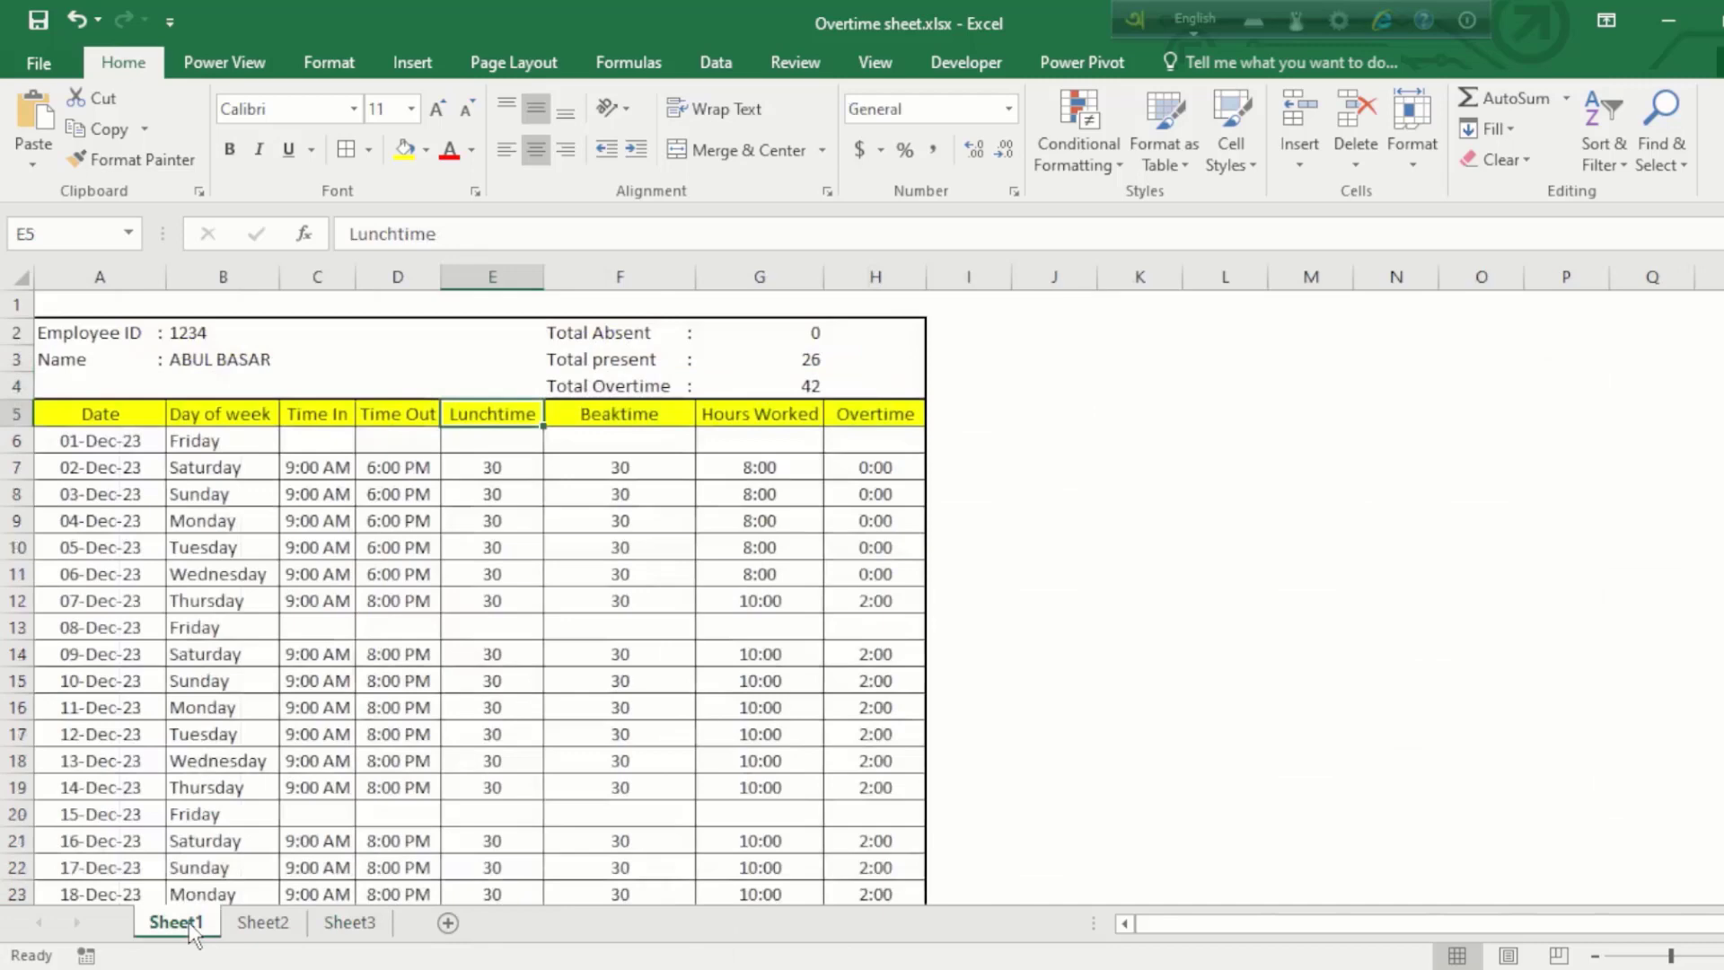
pyautogui.click(436, 368)
pyautogui.click(346, 441)
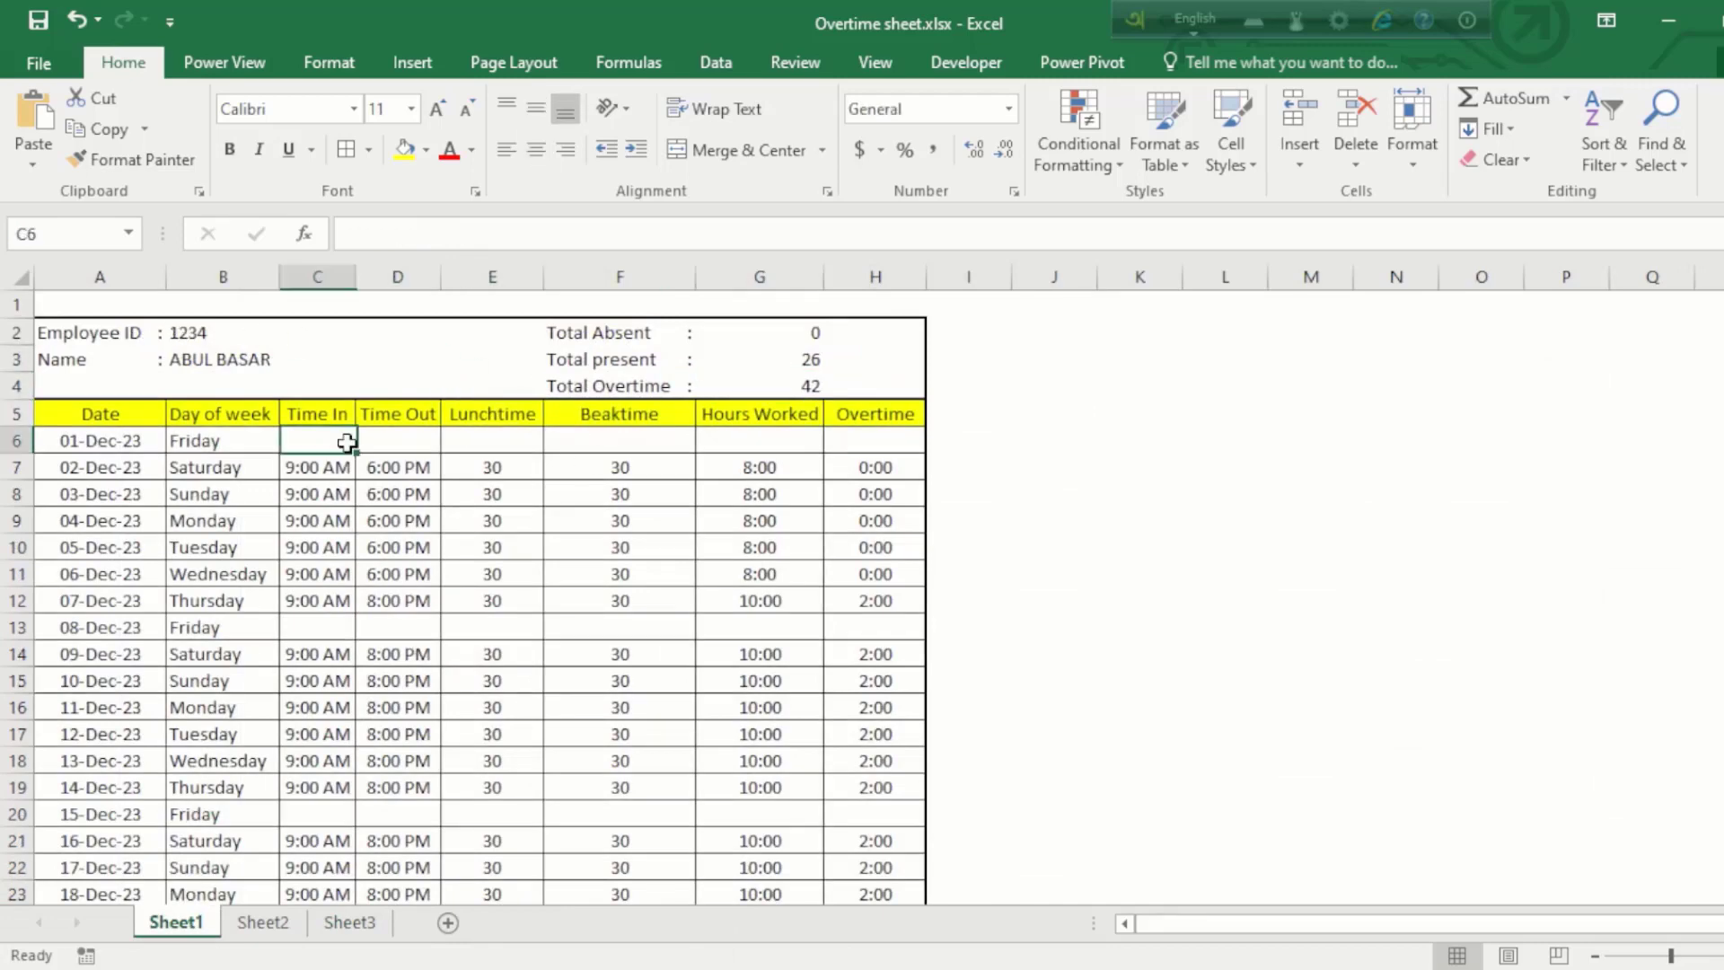
pyautogui.click(339, 493)
pyautogui.click(525, 517)
pyautogui.click(726, 527)
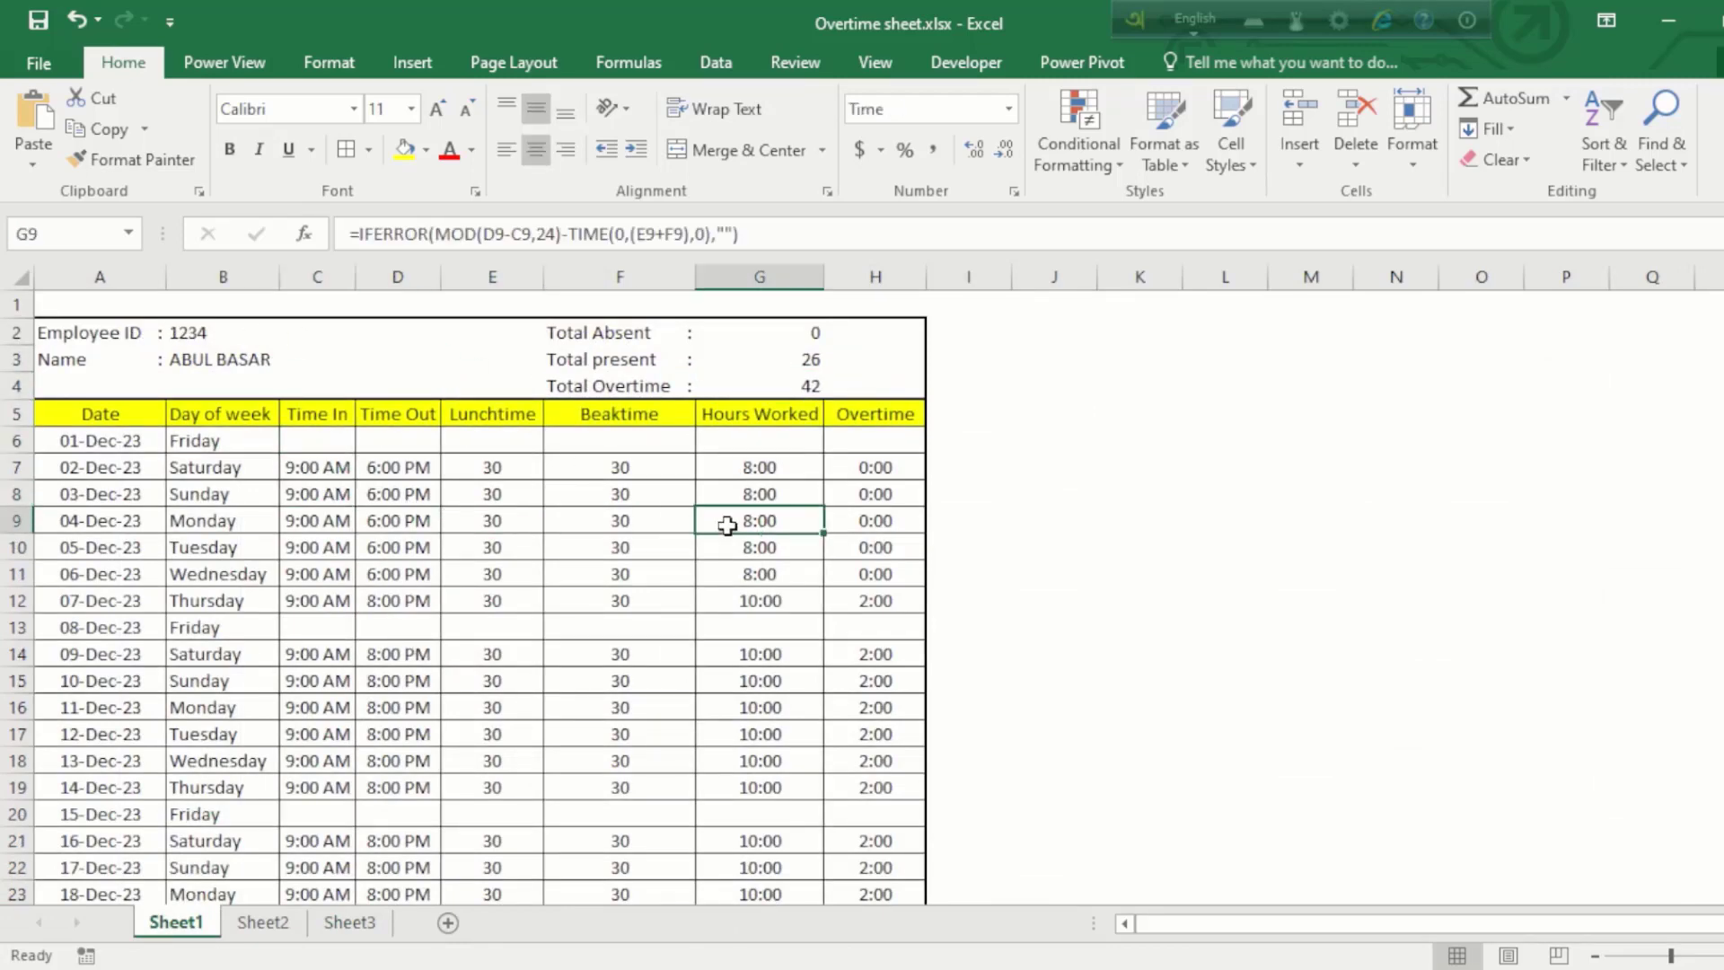
pyautogui.click(894, 513)
pyautogui.click(766, 499)
pyautogui.click(586, 485)
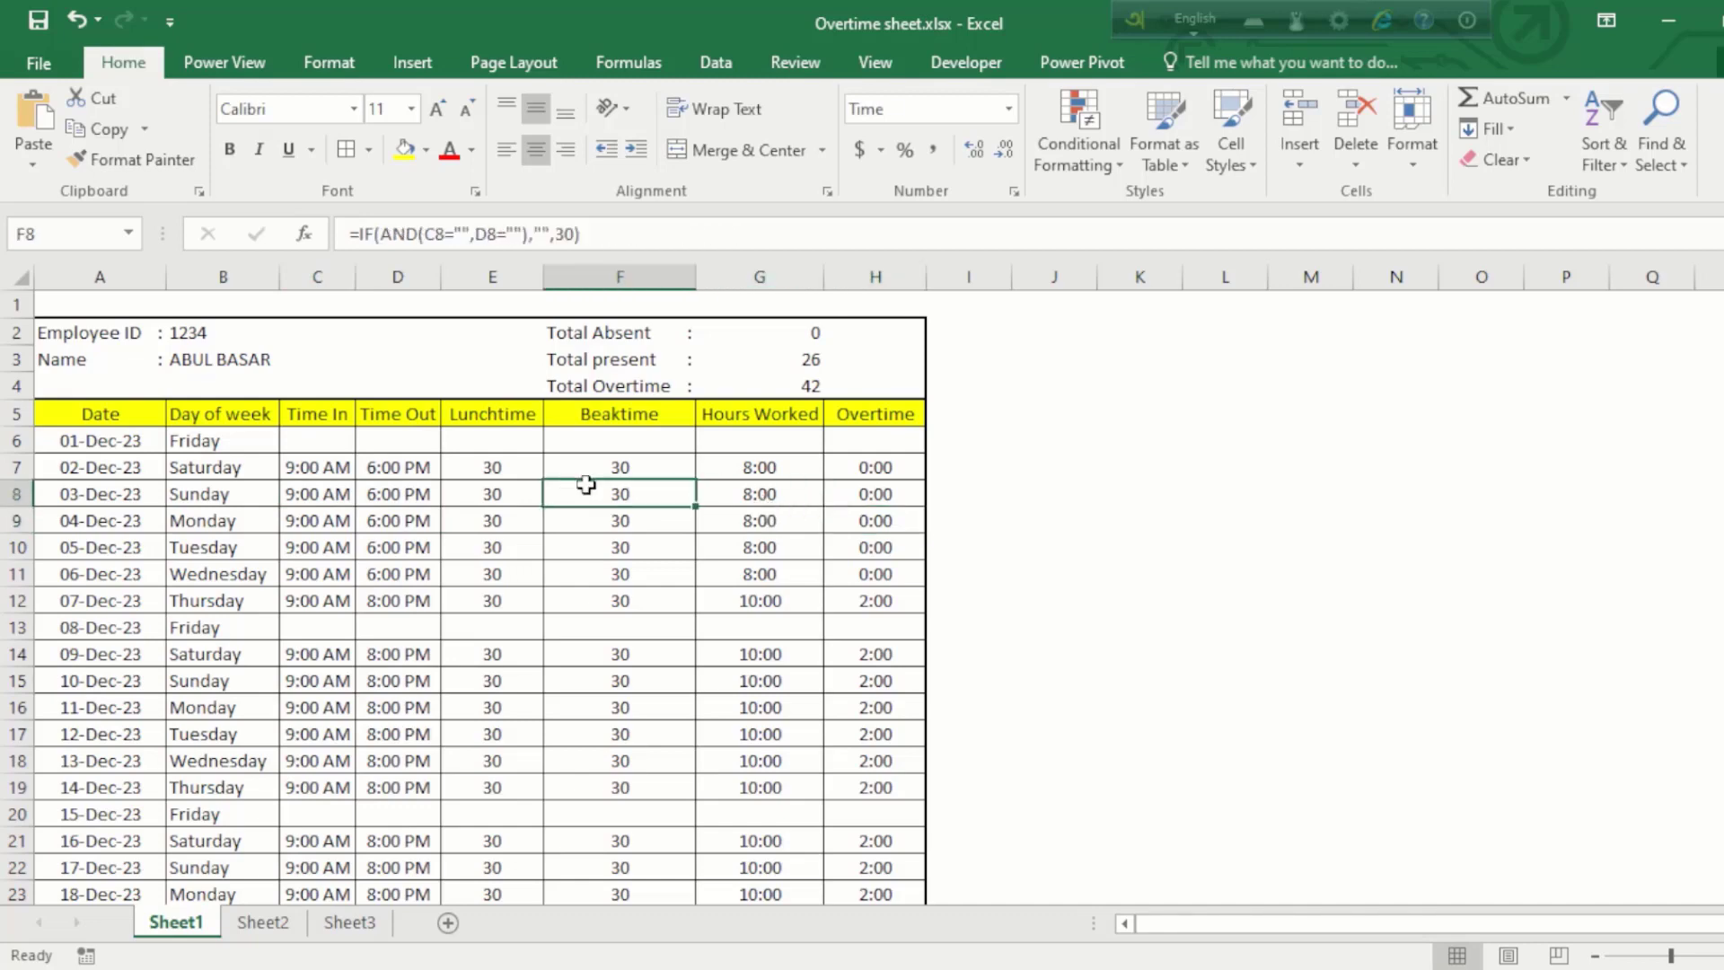
pyautogui.click(381, 490)
pyautogui.click(799, 496)
pyautogui.click(789, 357)
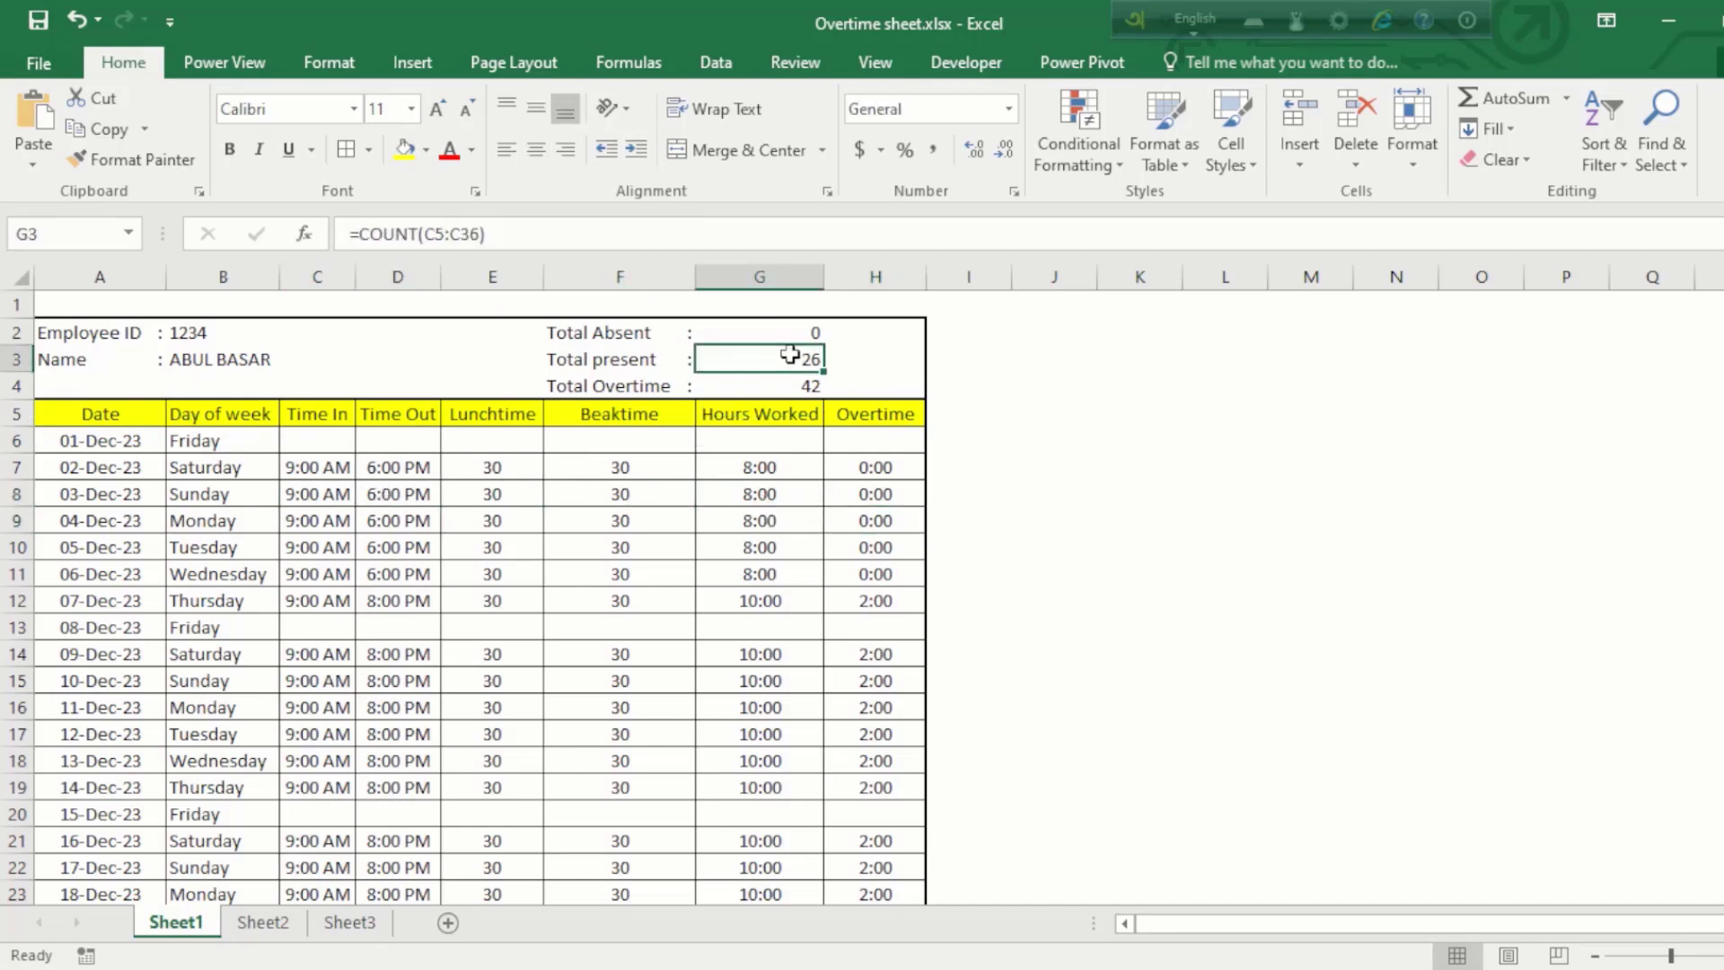
pyautogui.click(669, 337)
pyautogui.click(675, 364)
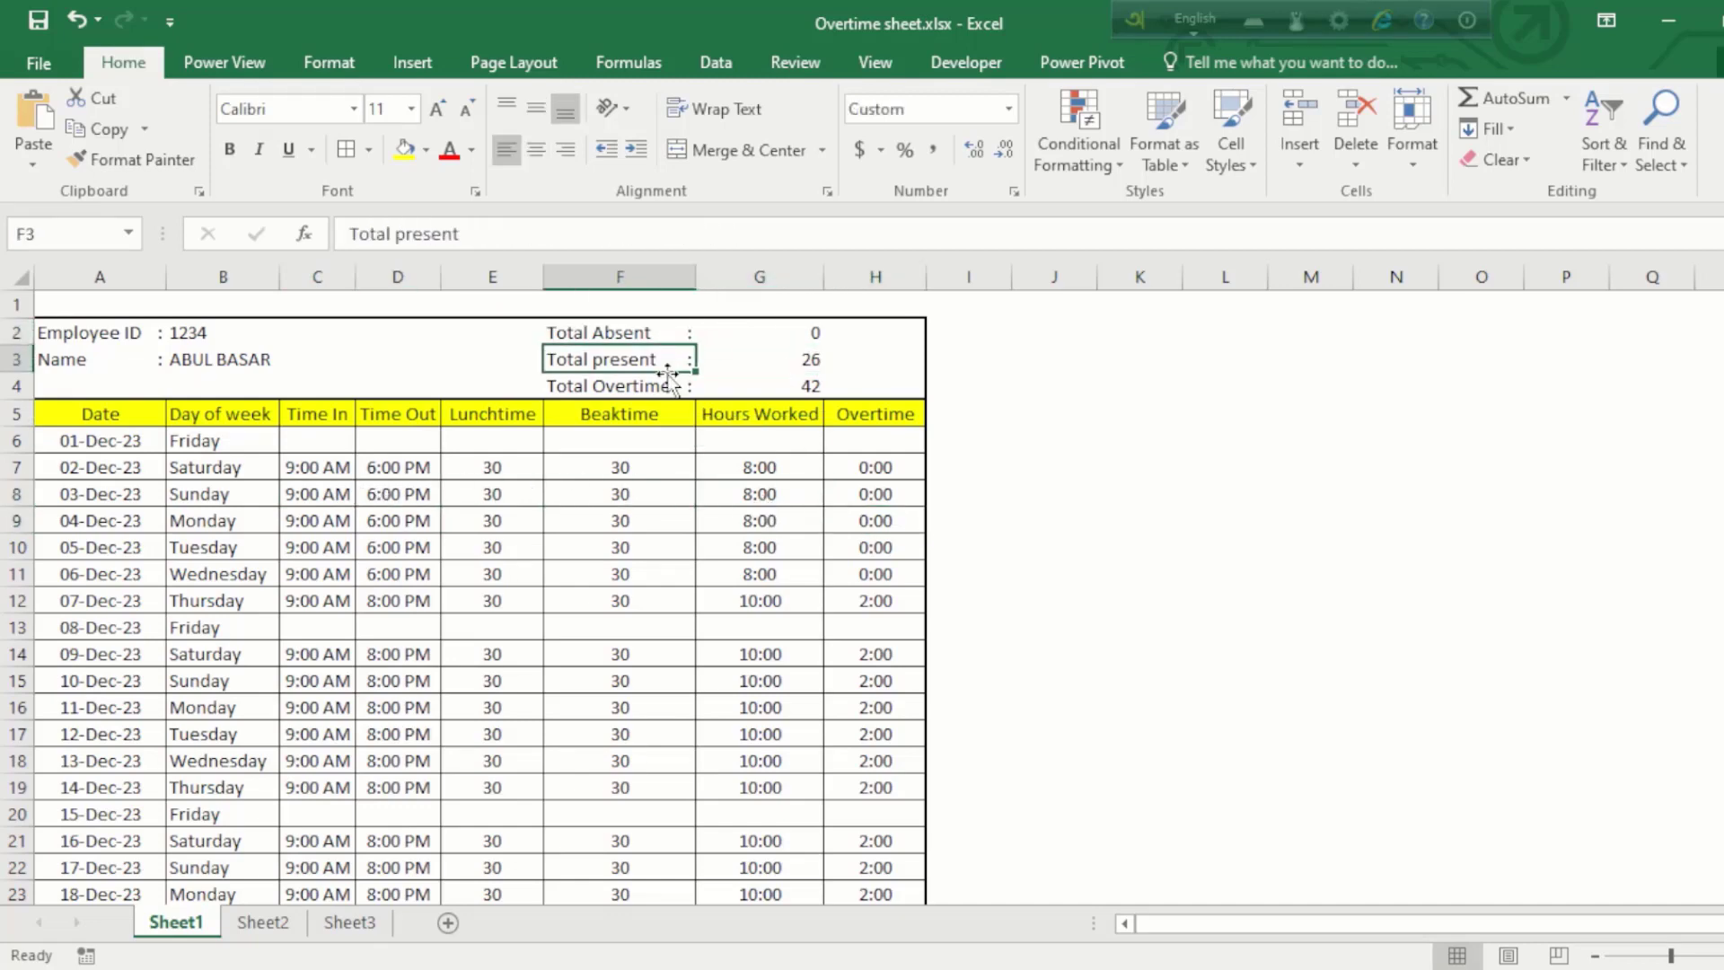
# Step: Examine the Total Overtime cell and the day, time, lunch, break, hours worked and overtime cells in the monthly sheet's daily rows
pyautogui.click(751, 387)
pyautogui.click(596, 522)
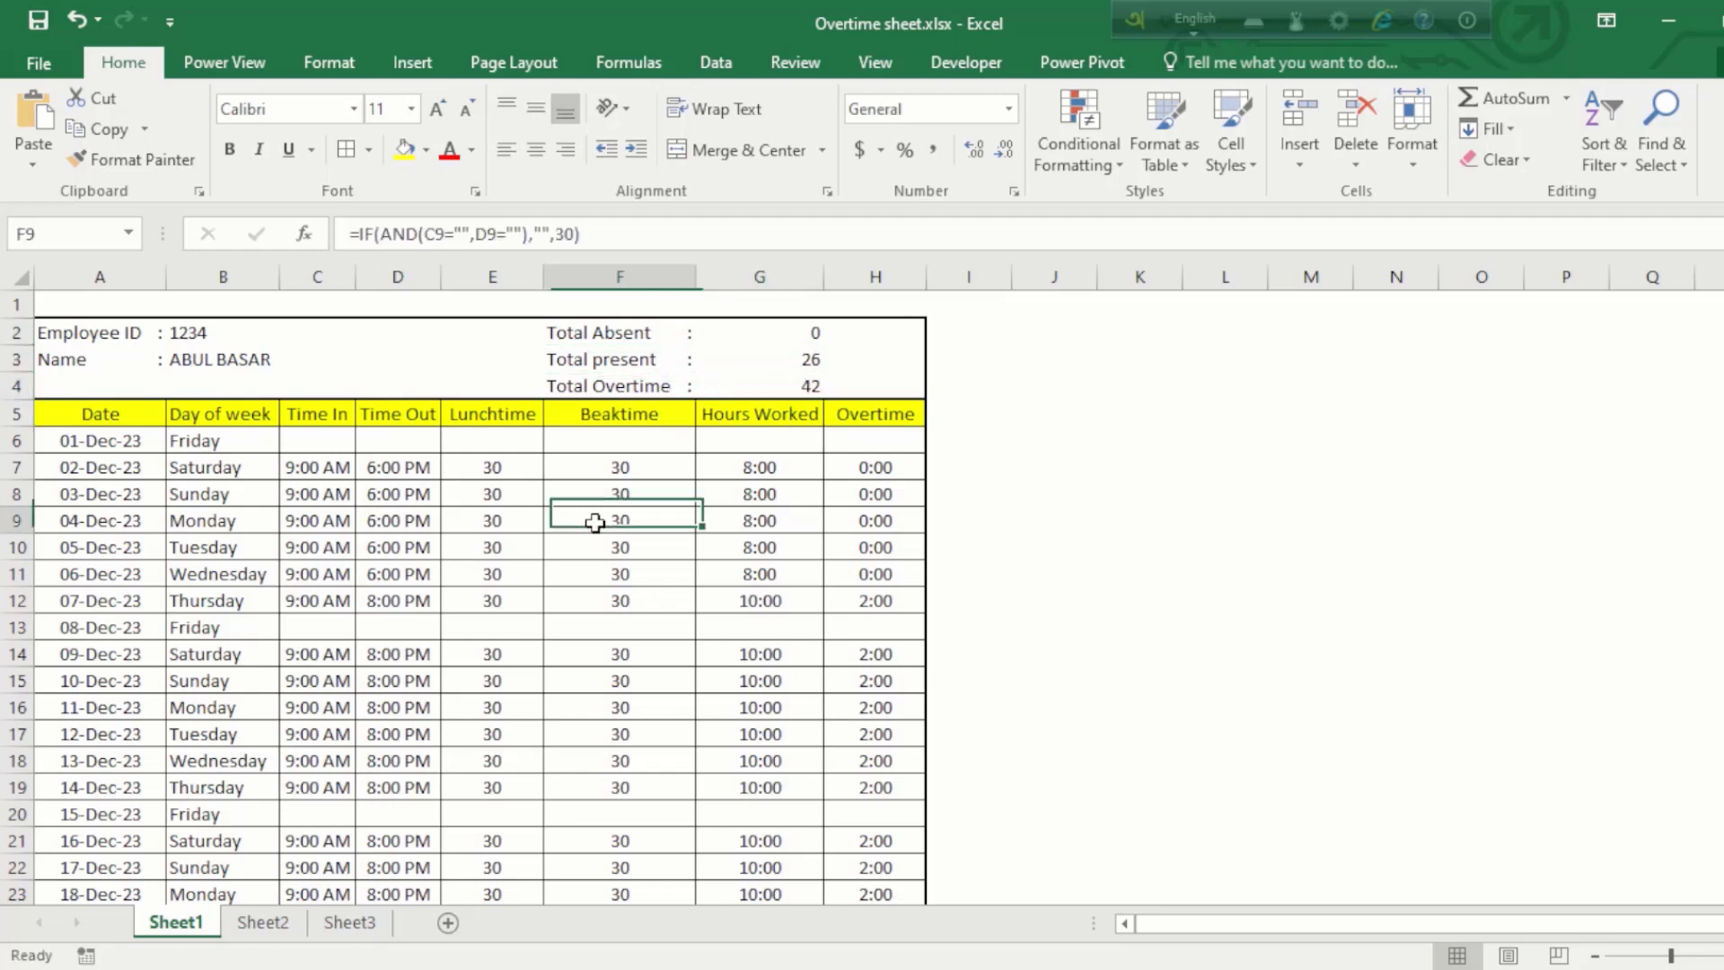
pyautogui.click(462, 495)
pyautogui.click(381, 491)
pyautogui.click(260, 496)
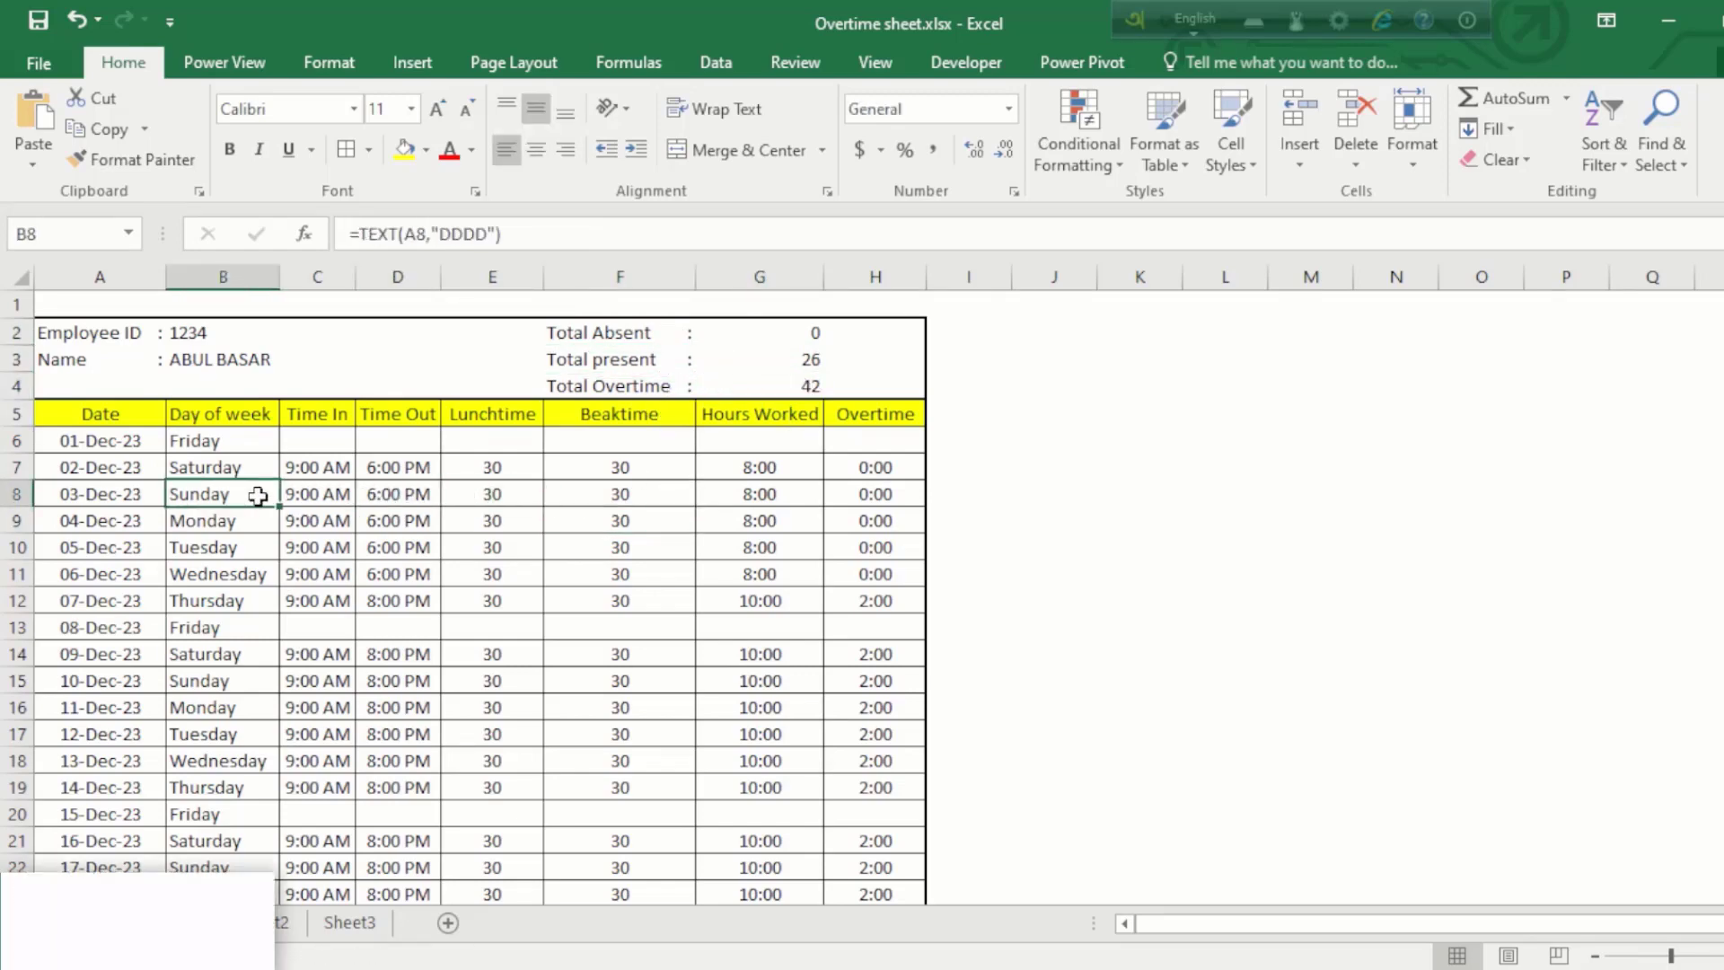
pyautogui.click(395, 495)
pyautogui.click(492, 495)
pyautogui.click(609, 494)
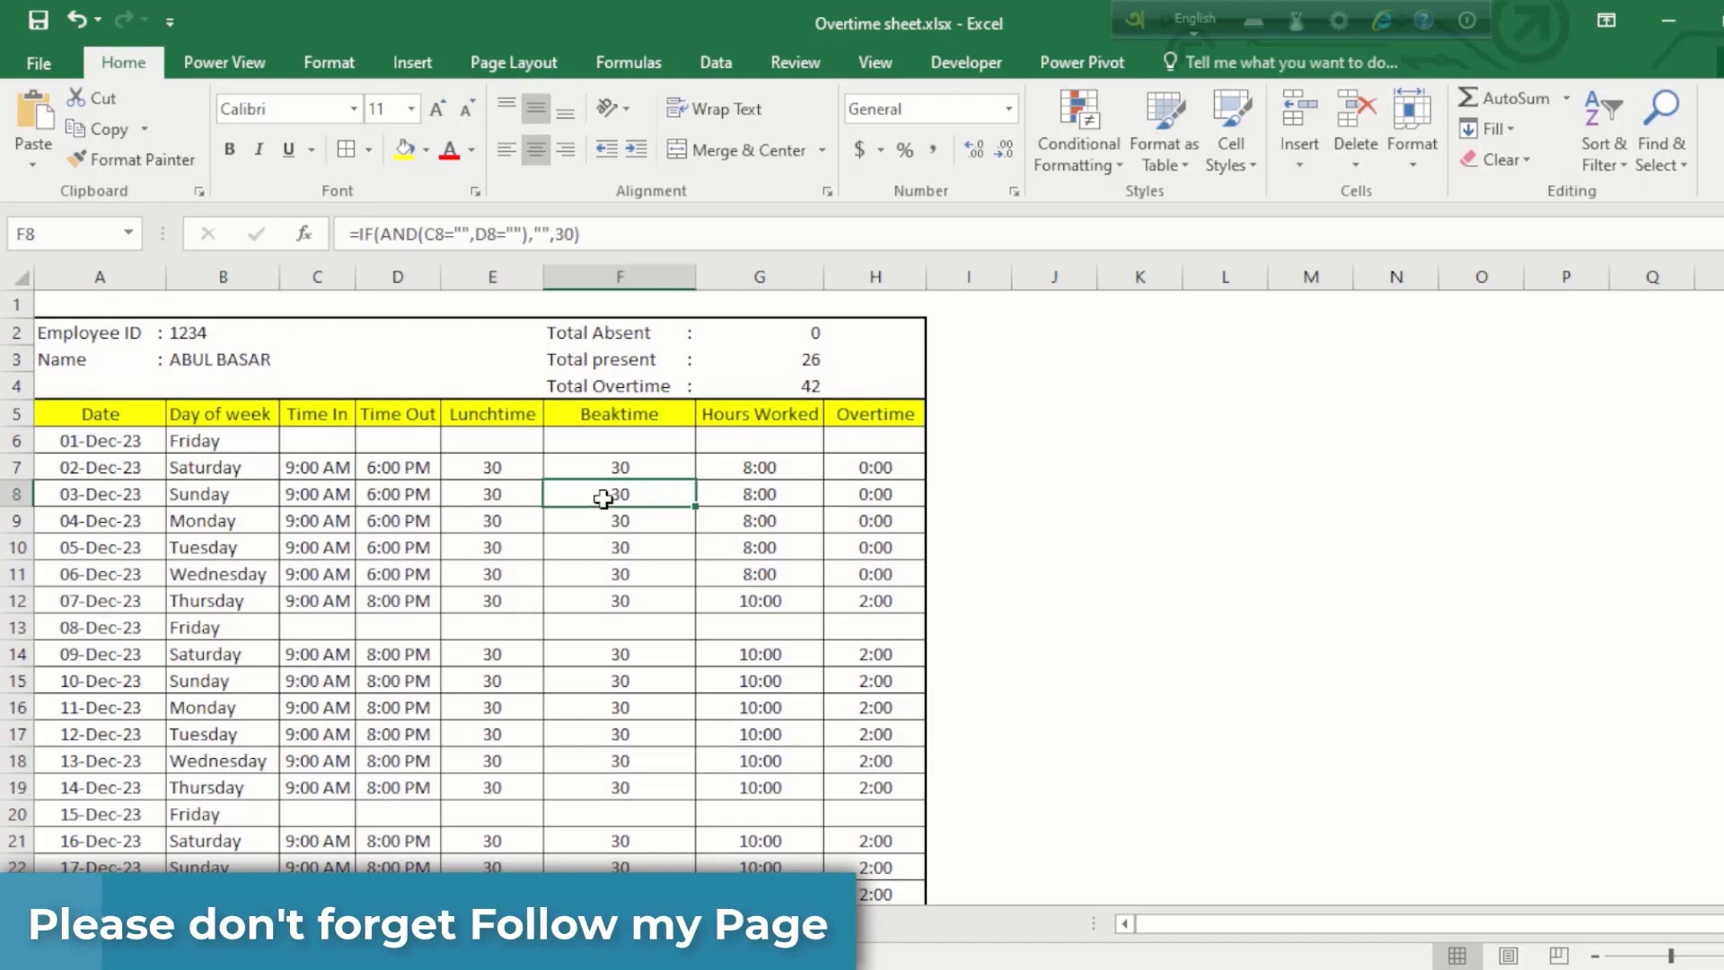
pyautogui.click(725, 495)
pyautogui.click(876, 680)
pyautogui.scroll(-10, 867, 678)
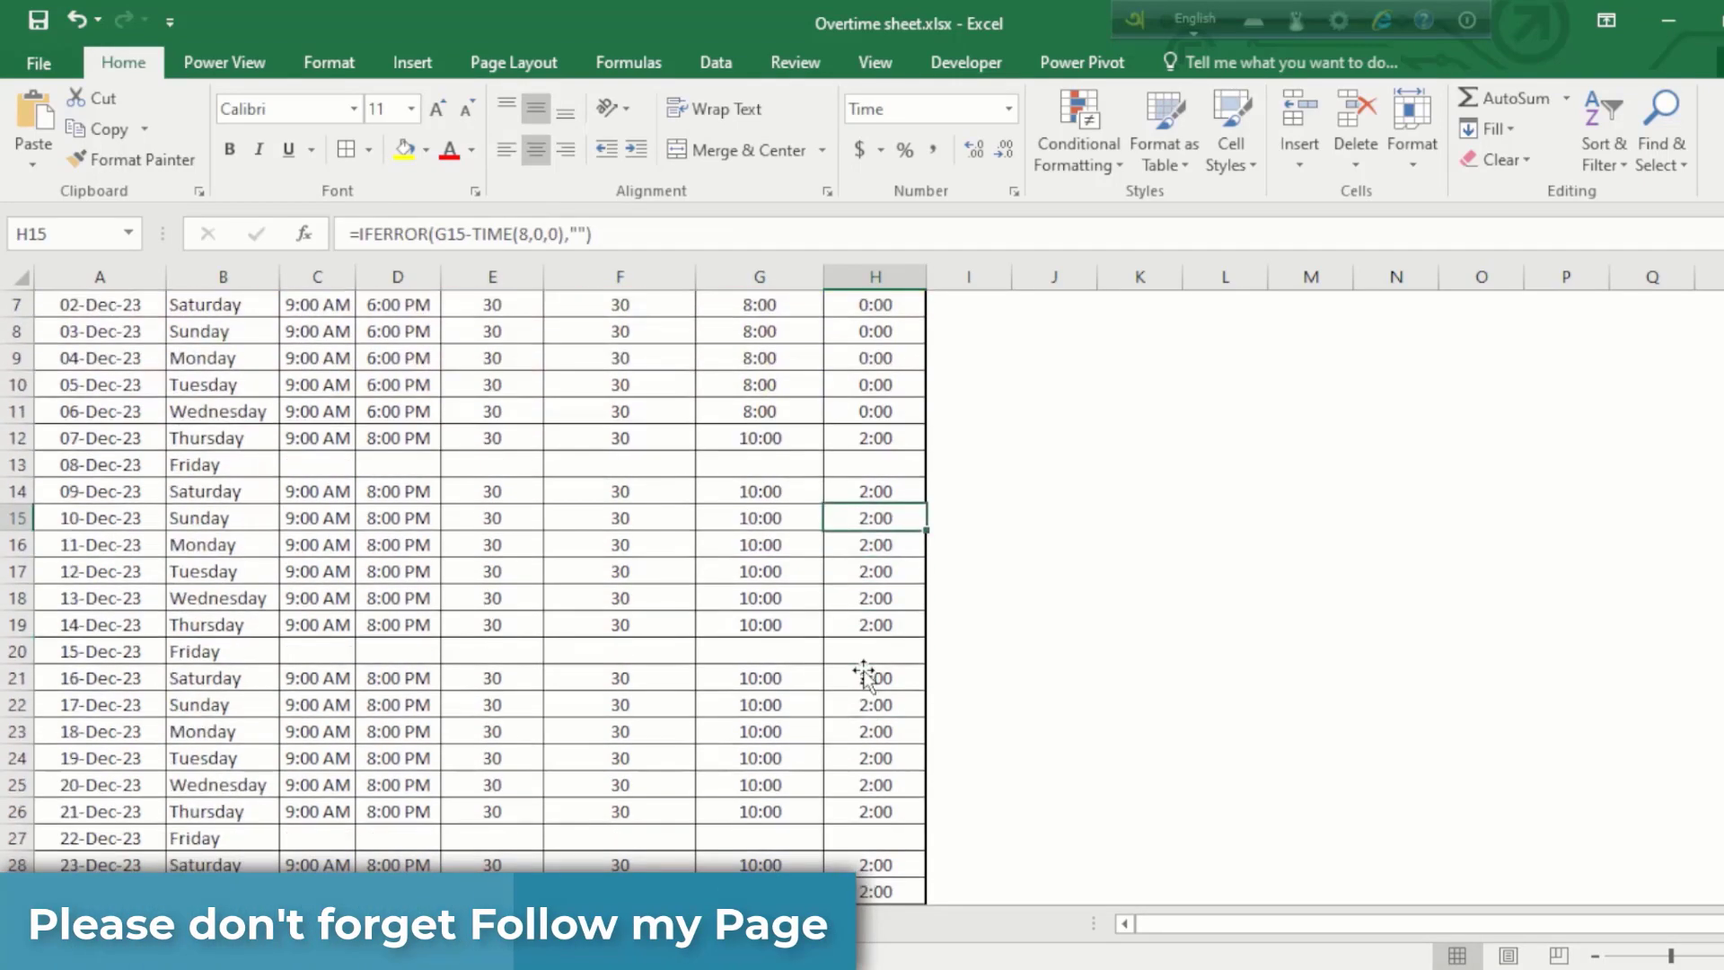
pyautogui.scroll(10, 864, 675)
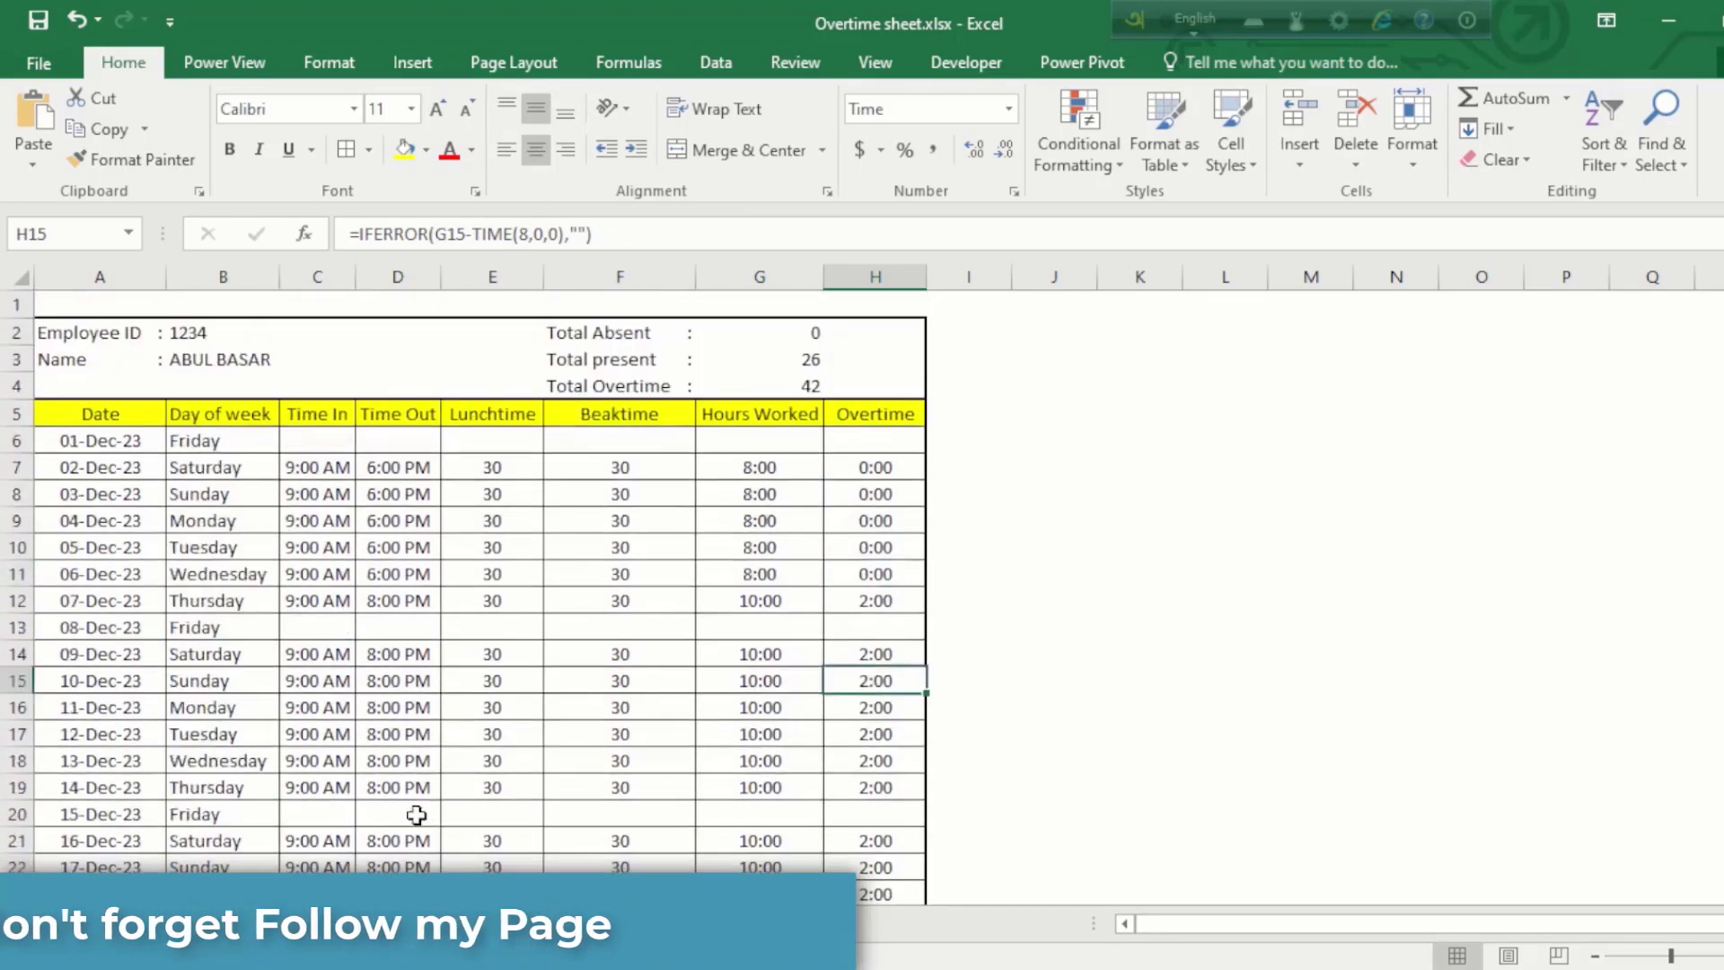
# Step: Switch to Sheet3 and select the whole overtime table in B2:G3 to review it
pyautogui.click(350, 922)
pyautogui.click(654, 639)
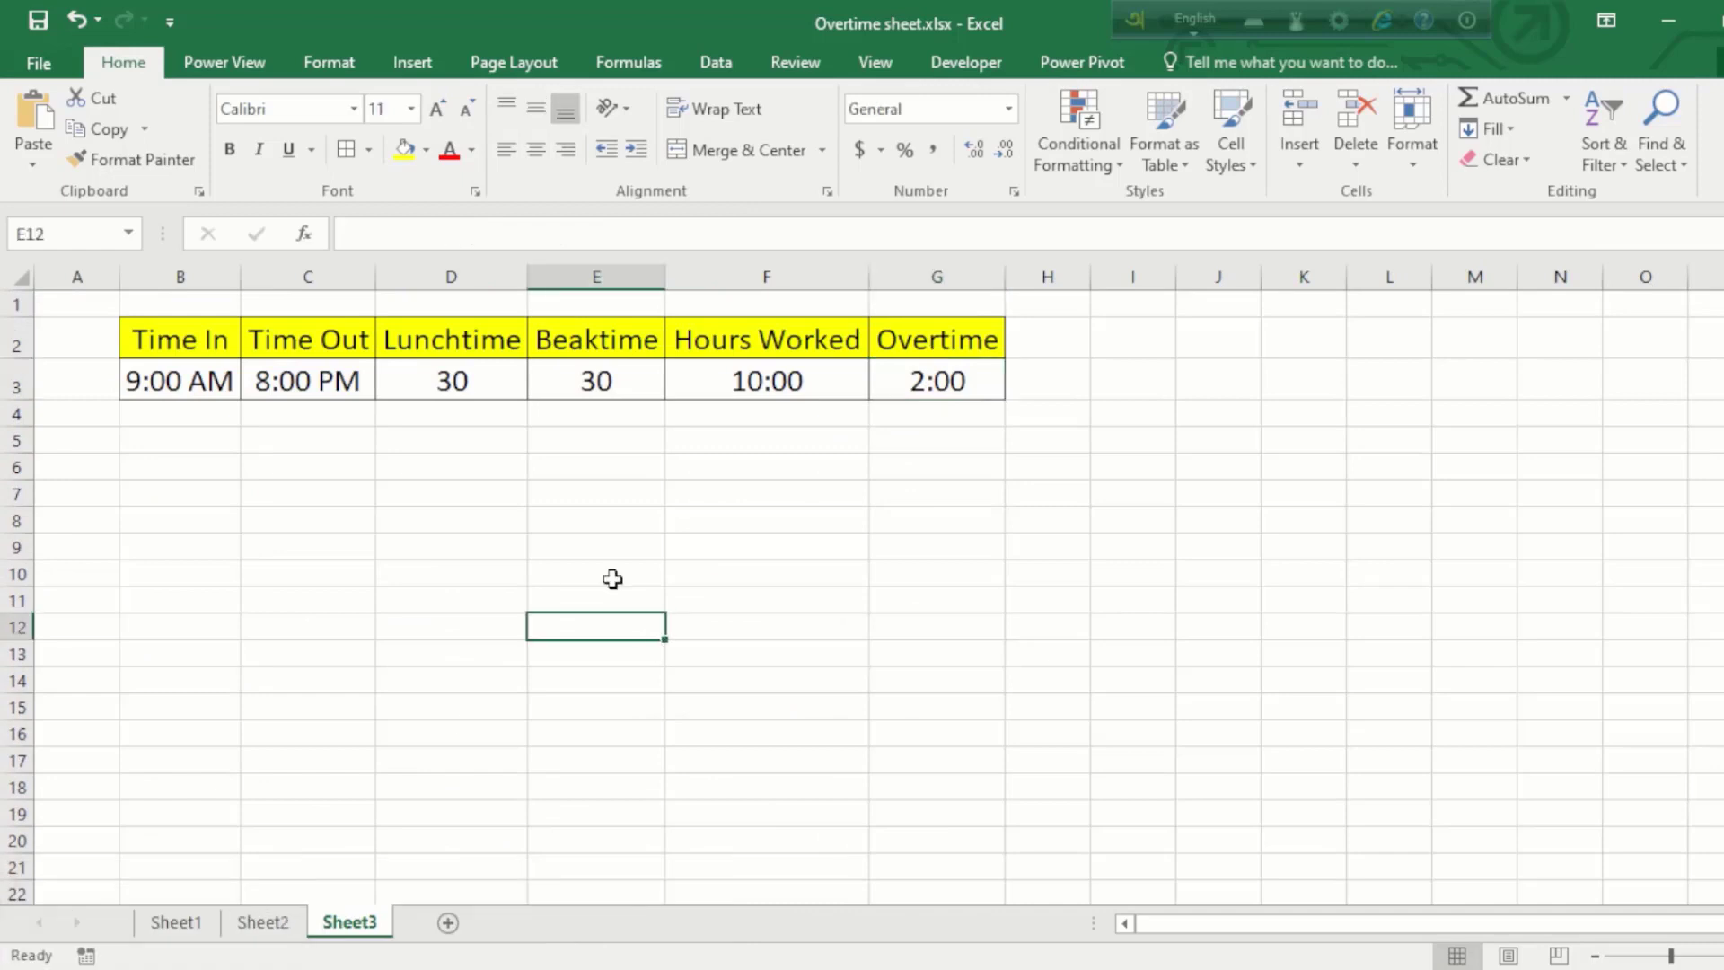
pyautogui.click(152, 337)
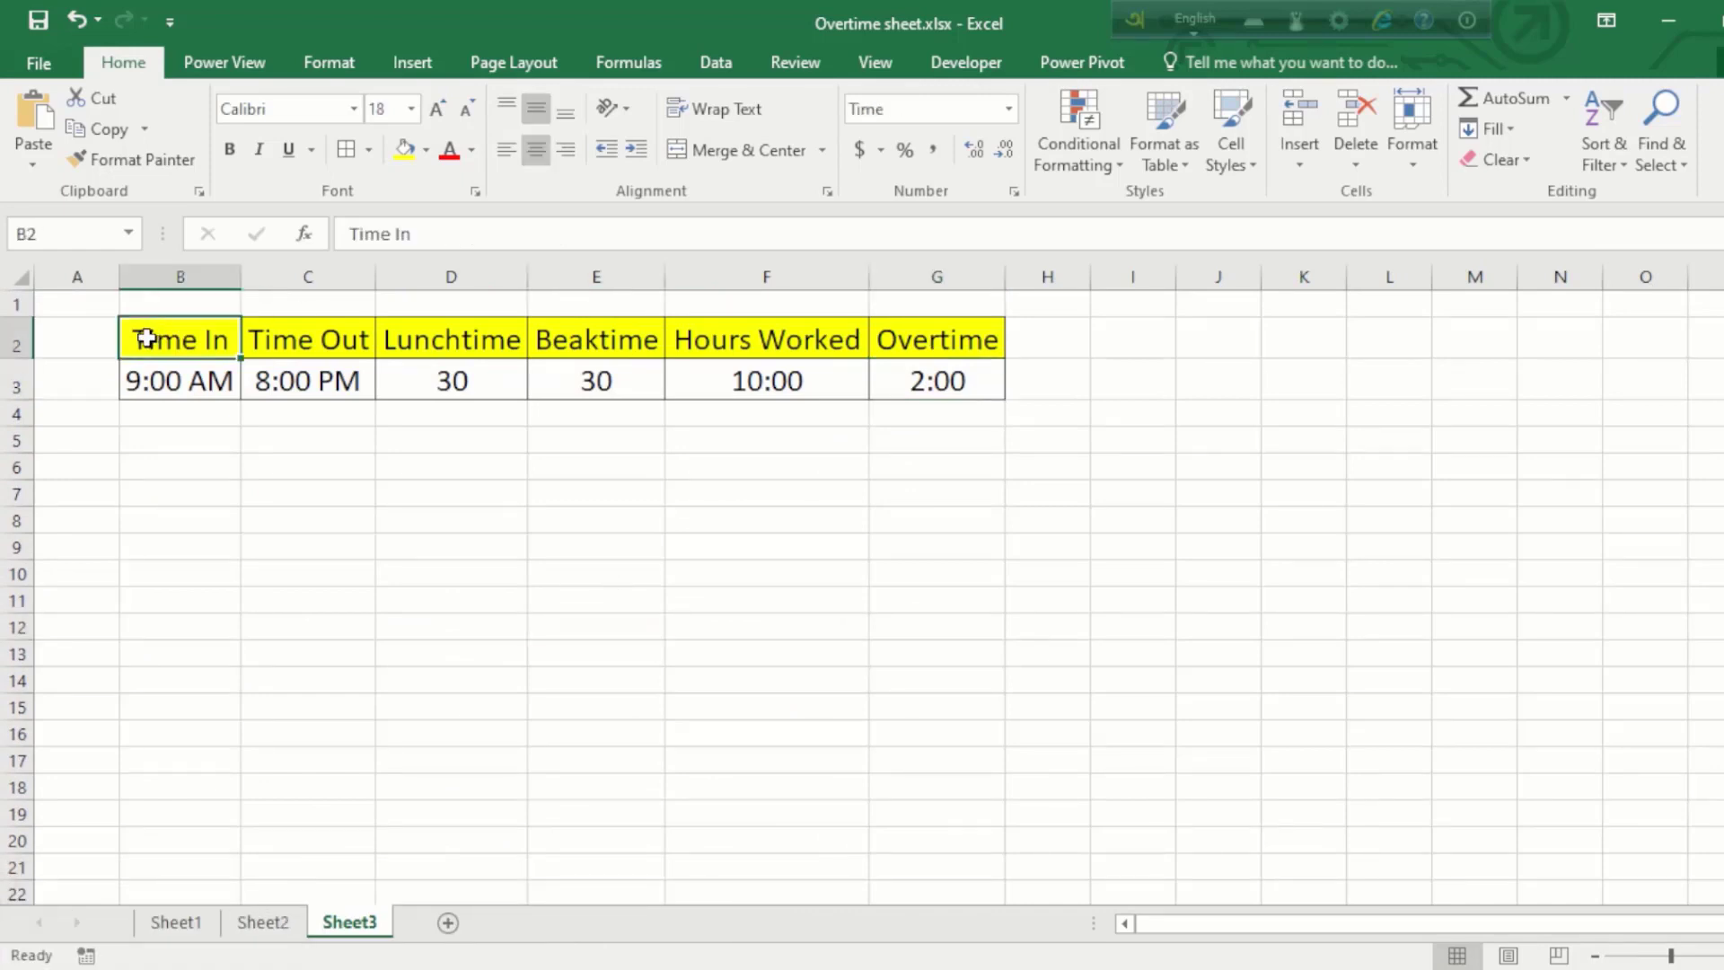
pyautogui.moveTo(167, 338); pyautogui.dragTo(985, 386)
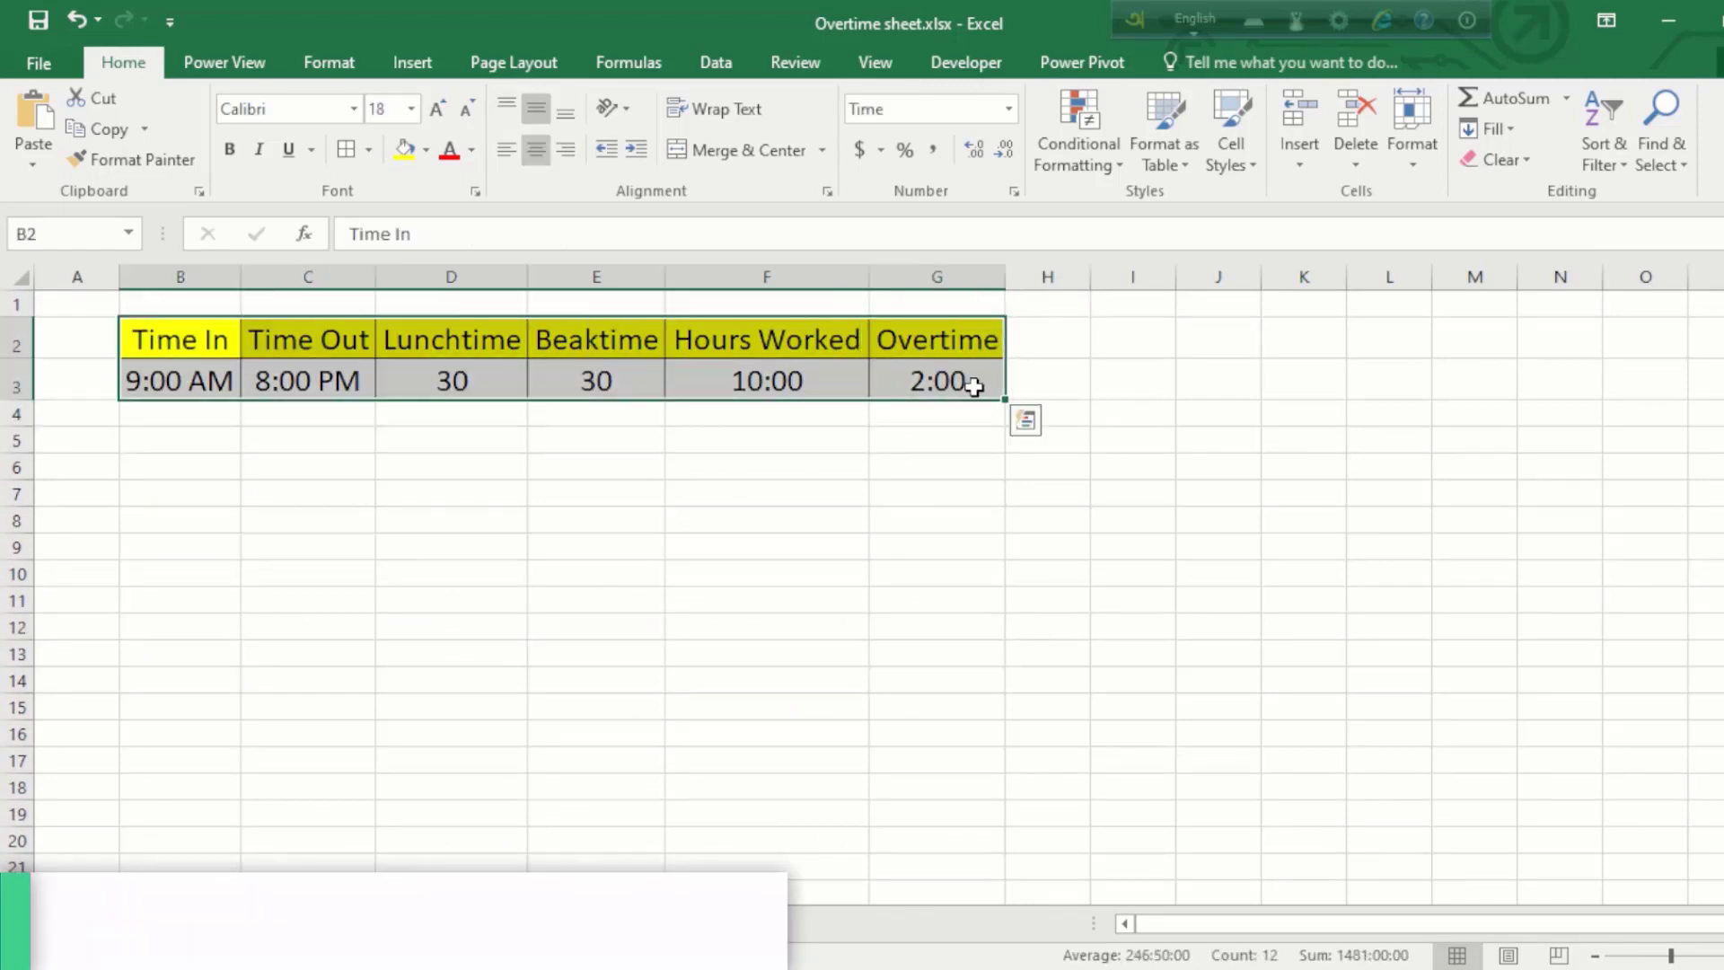